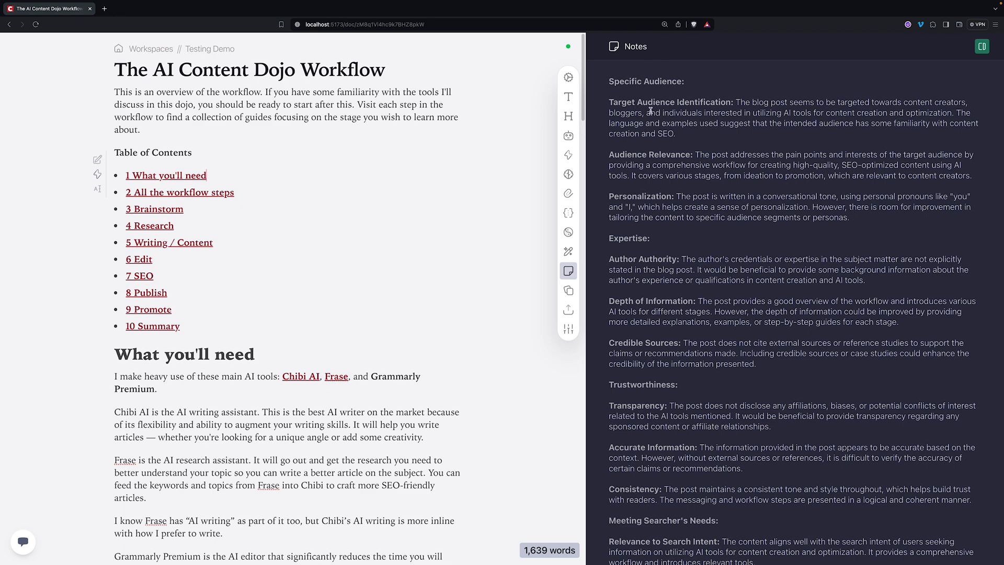
# - Start a new action in the For Sharing actions group
pyautogui.scroll(-3, 712, 333)
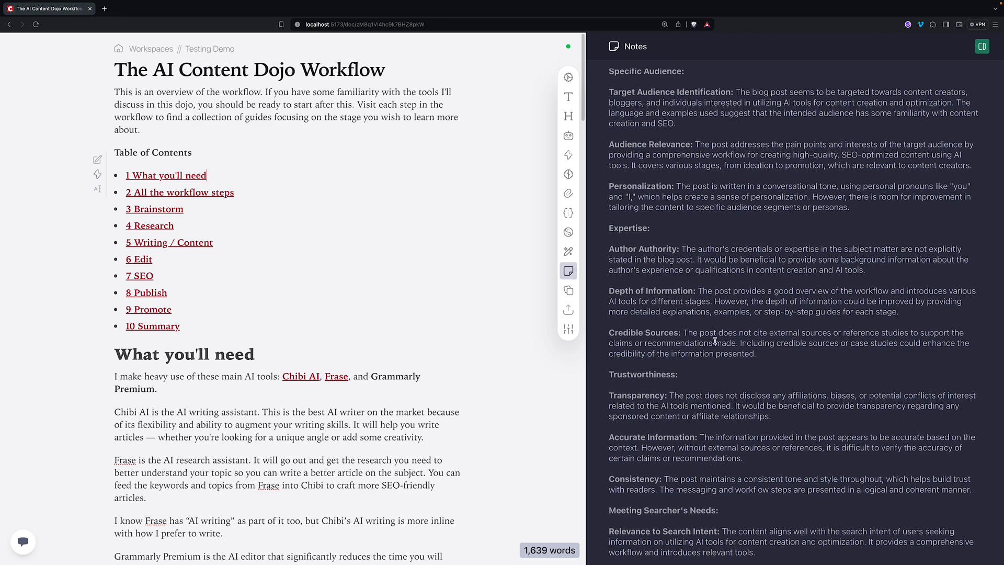
pyautogui.scroll(-1, 723, 348)
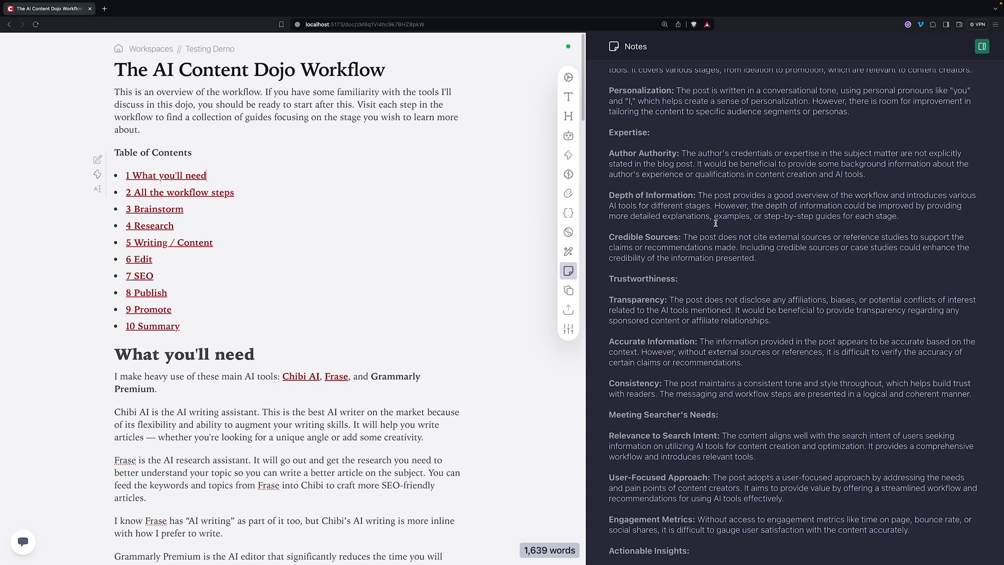
pyautogui.scroll(-1, 750, 225)
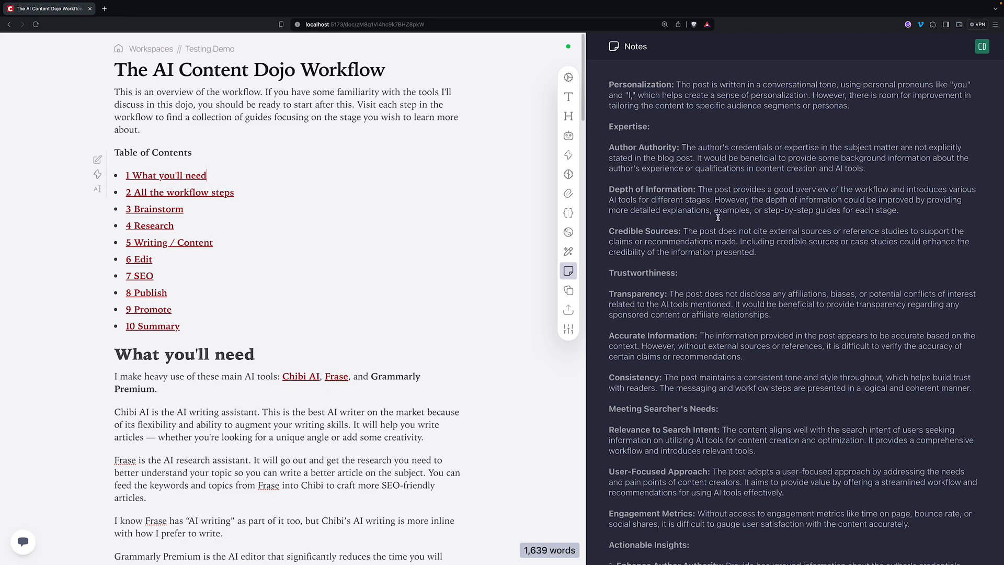
pyautogui.scroll(3, 730, 196)
pyautogui.scroll(1, 755, 184)
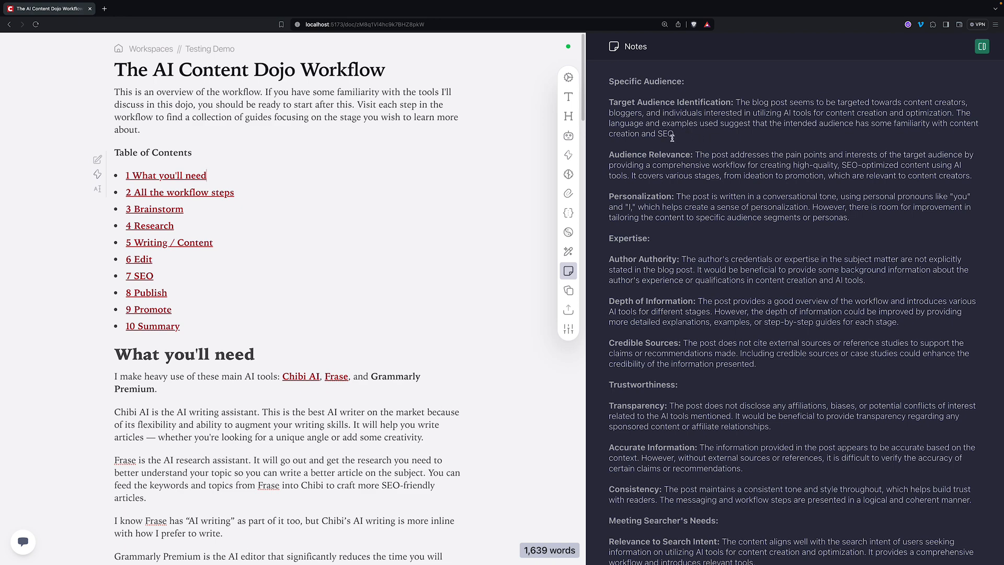
pyautogui.click(569, 156)
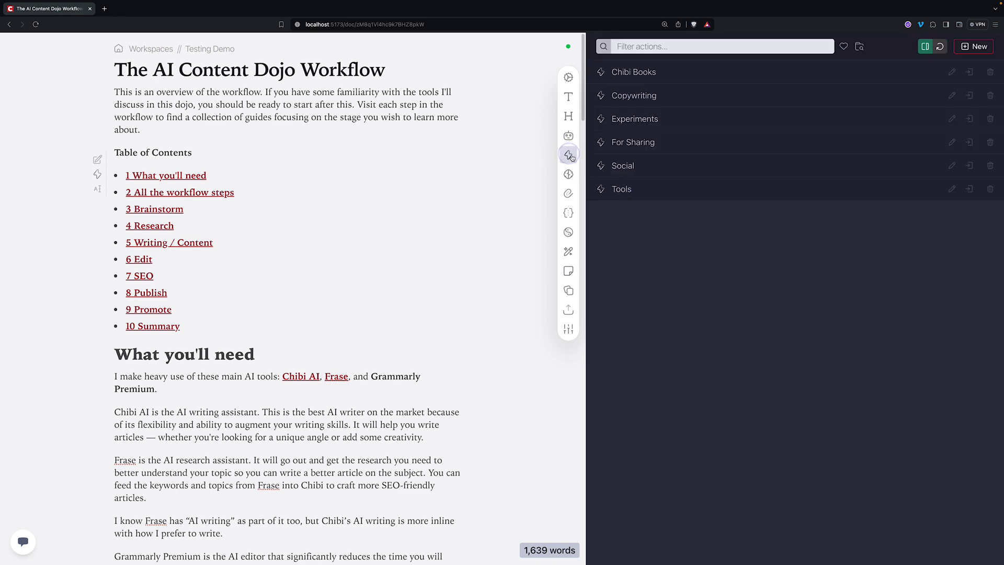
pyautogui.click(644, 141)
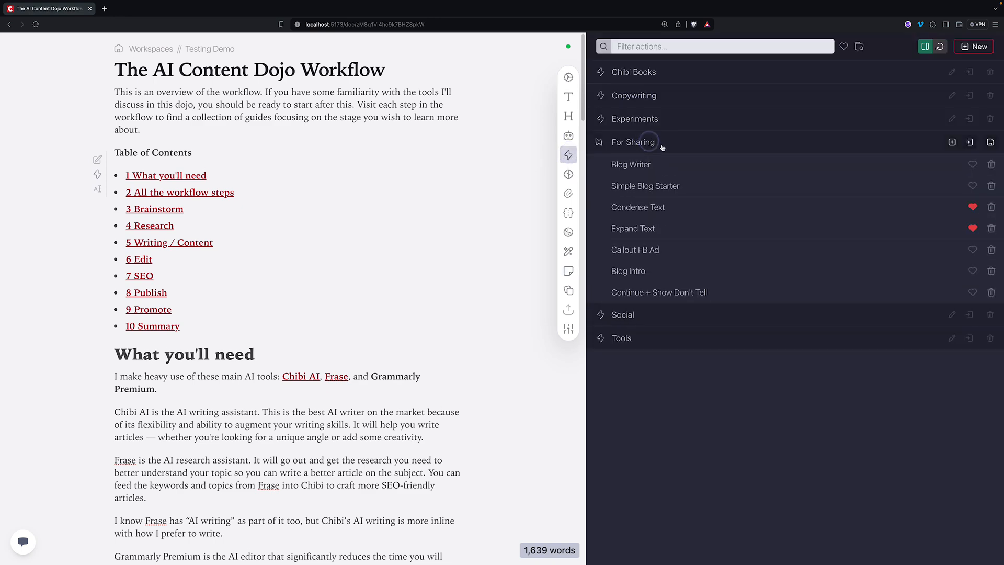
pyautogui.click(952, 142)
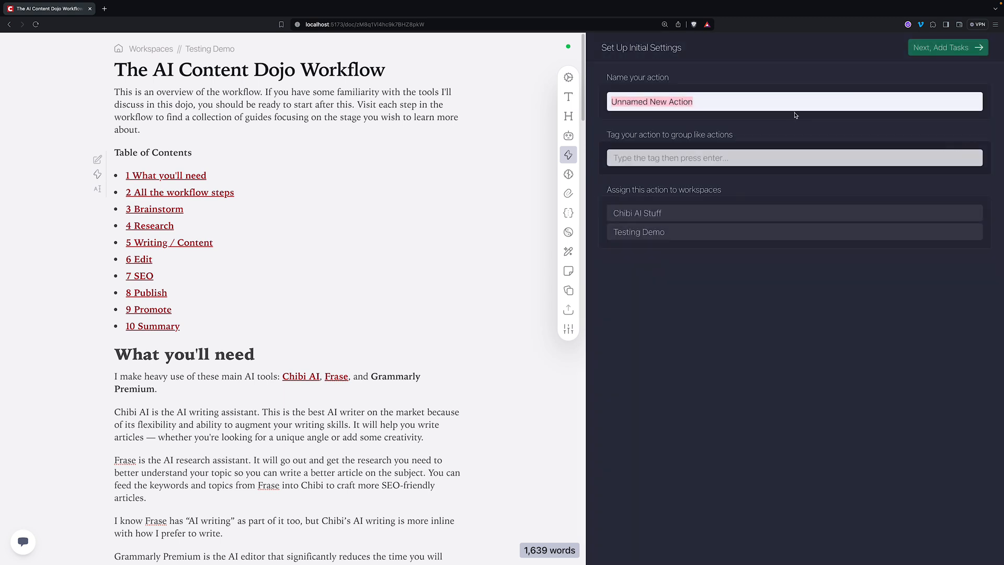
# - Name the action 'Analyze Blog Post (Google)' and continue to adding tasks
pyautogui.write('Analyz')
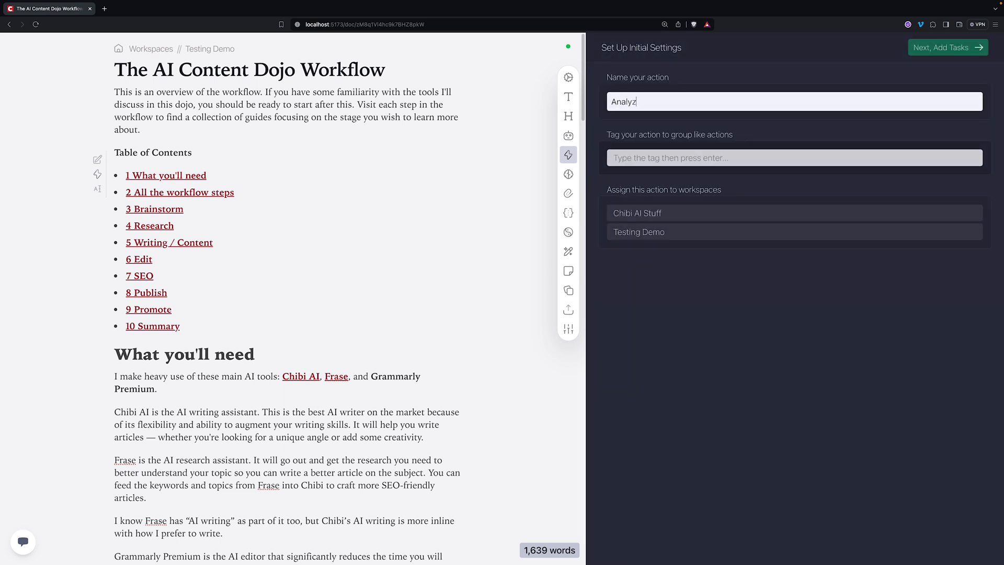
pyautogui.write('e Blog Post (Google)')
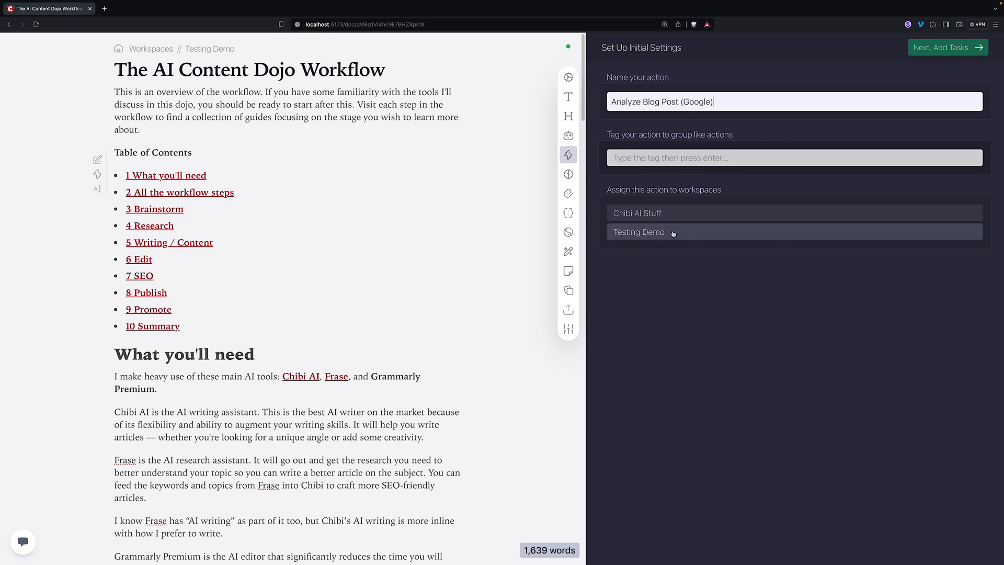
pyautogui.click(957, 47)
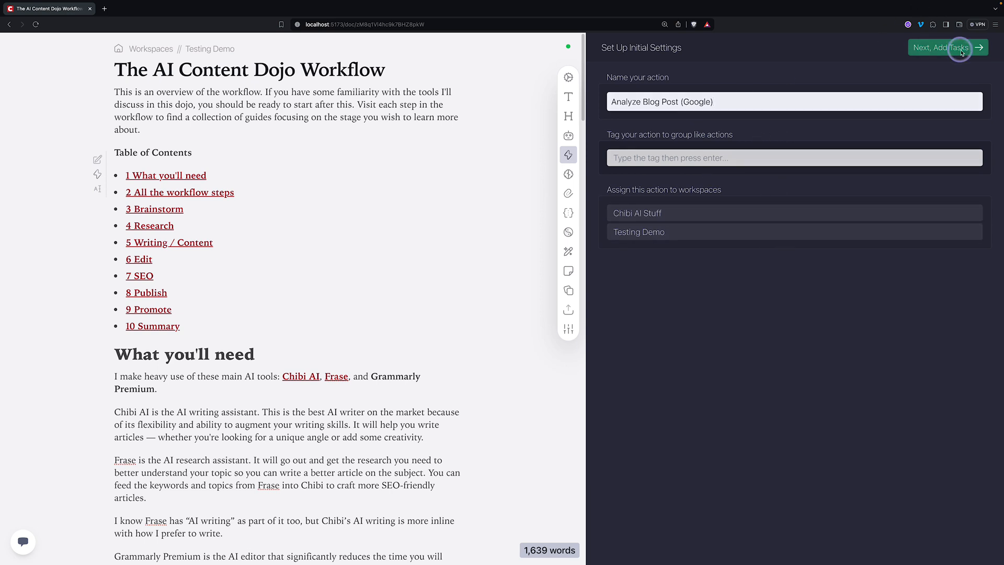
# - Add a Run Prompt task as the action's first step
pyautogui.click(840, 310)
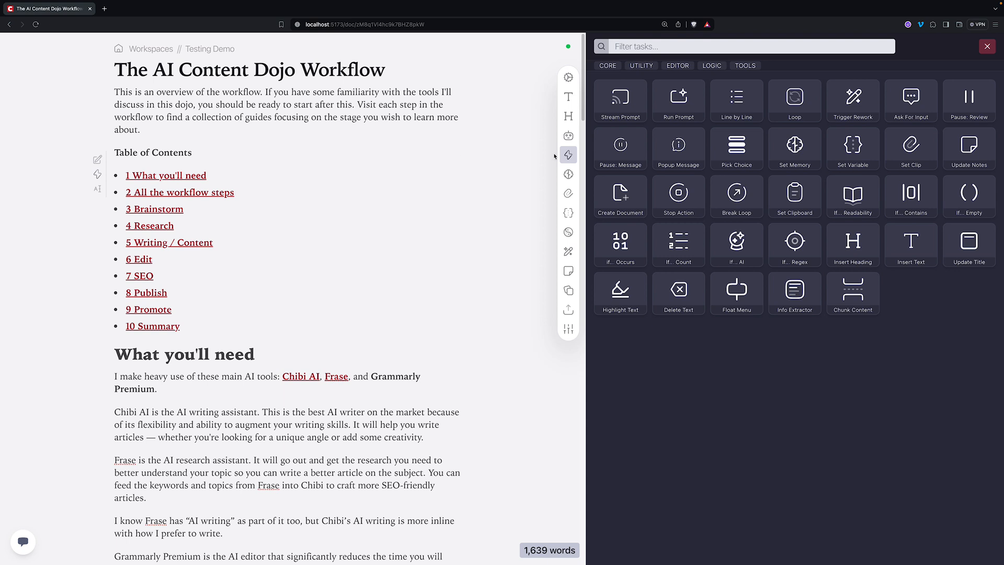
pyautogui.click(690, 102)
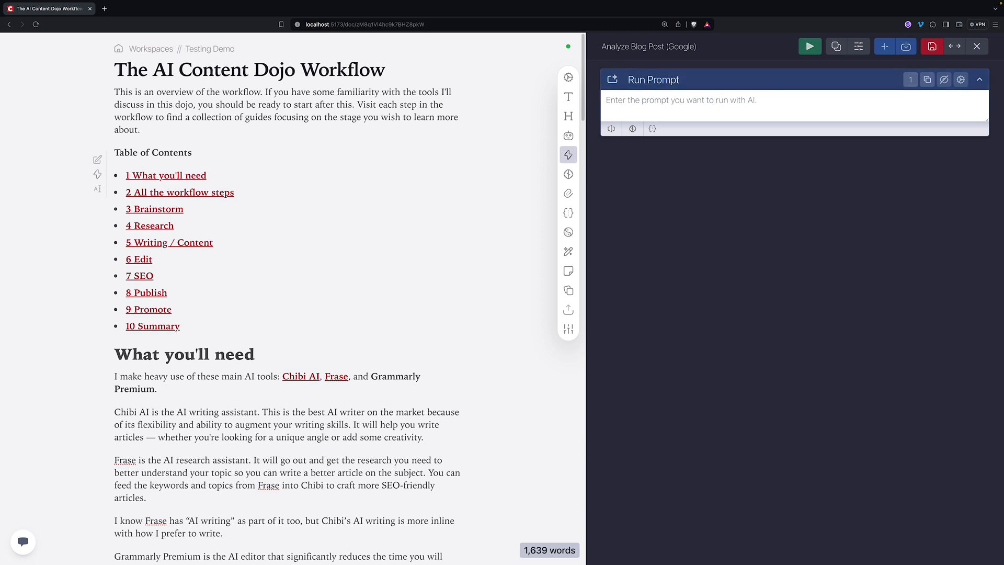
# - Paste instructions asking for actionable blog-post insights per Google's helpful content guidelines into the prompt
pyautogui.press('super+Tab')
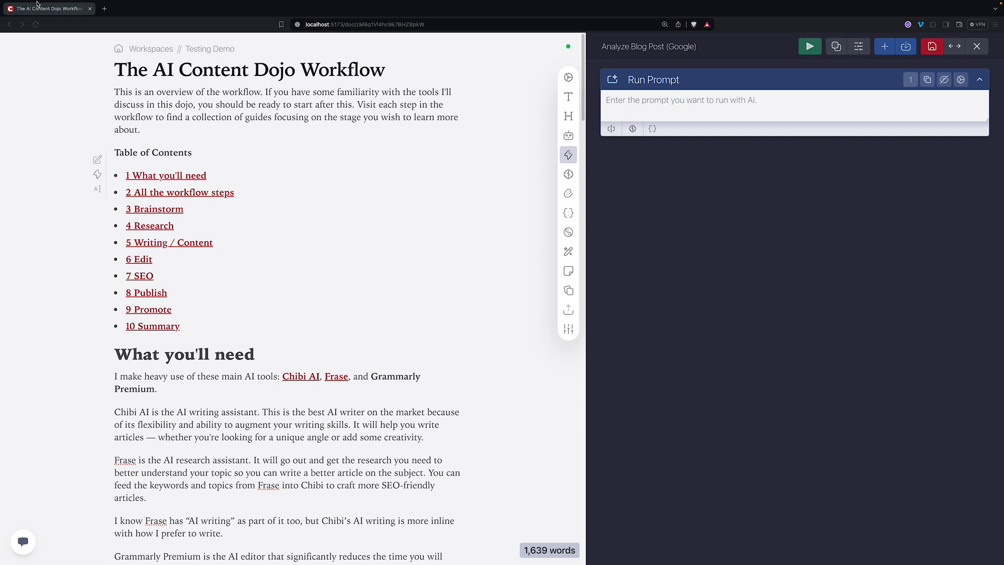
pyautogui.click(645, 112)
pyautogui.click(740, 101)
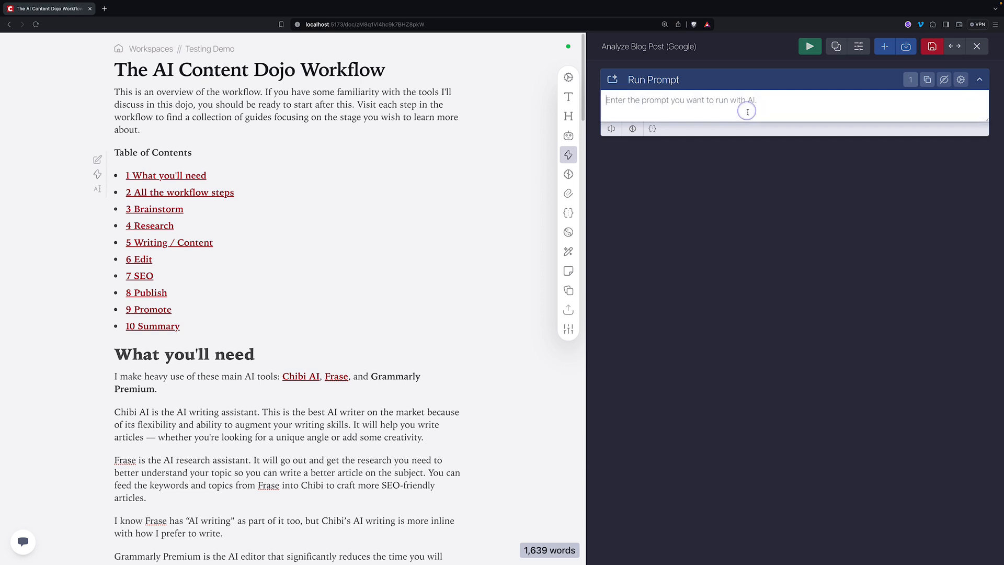
pyautogui.write("Analyze the blog post based on the given criteria. Provide actionable insights the author can take to improve the post according to Google's helpful content guidelines.")
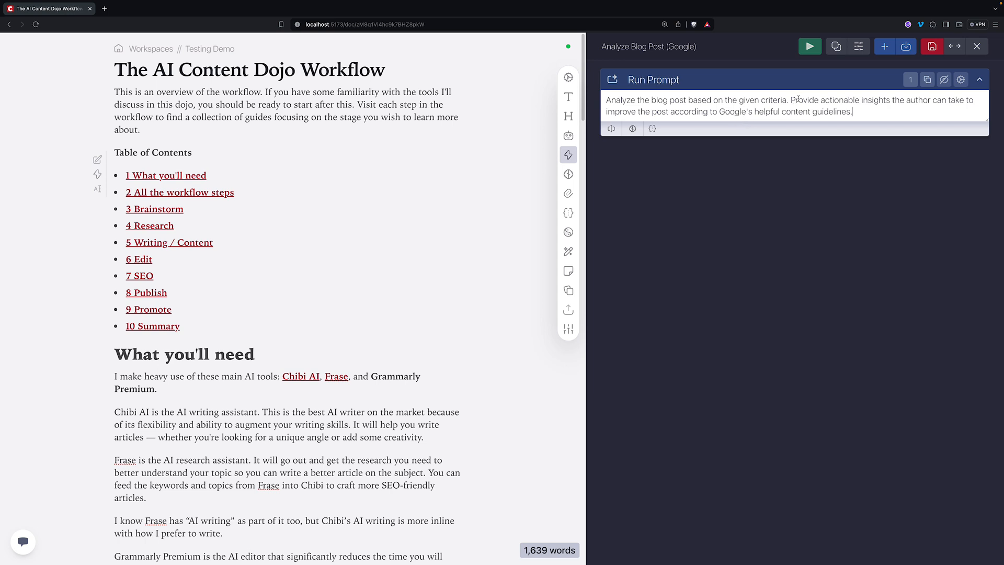
pyautogui.moveTo(791, 100); pyautogui.dragTo(936, 110)
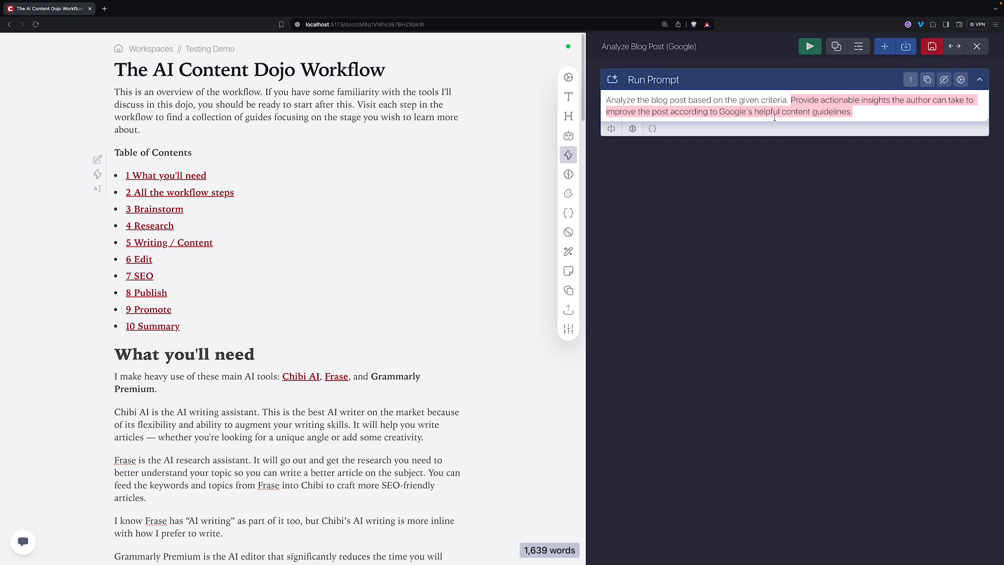
pyautogui.click(872, 112)
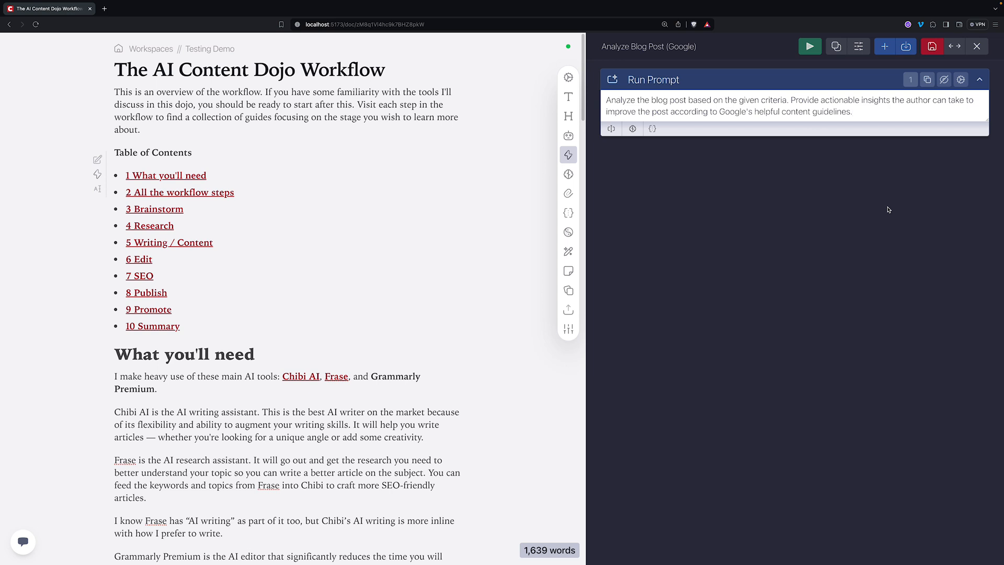
pyautogui.press('Return')
pyautogui.press('Return')
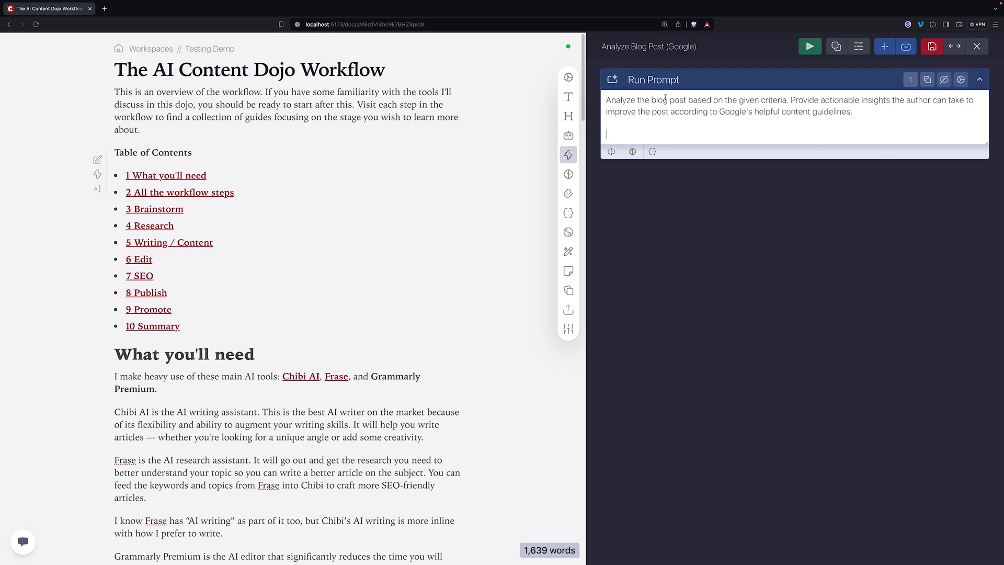
pyautogui.moveTo(687, 101); pyautogui.dragTo(651, 101)
pyautogui.moveTo(786, 101); pyautogui.dragTo(739, 101)
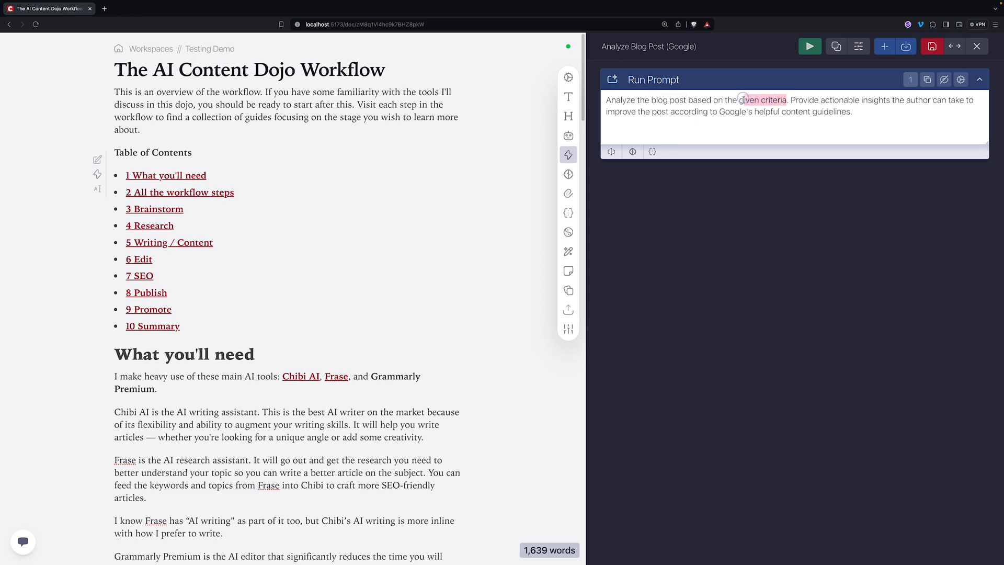
pyautogui.click(703, 127)
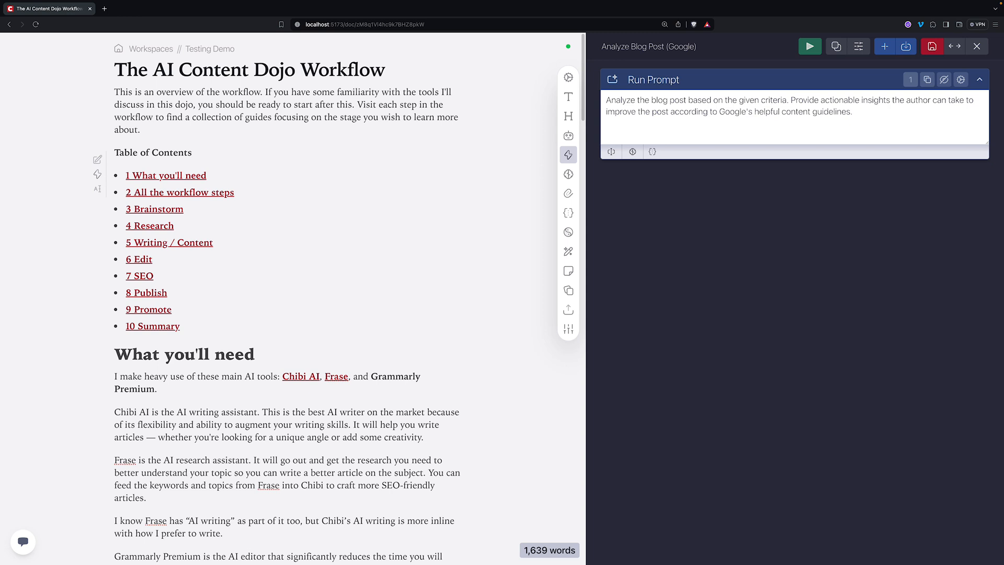
# - Wrap the {{WholeDocument}} variable in <blog> and </blog> tags below the instructions
pyautogui.press('Return')
pyautogui.press('Return')
pyautogui.write('<blo')
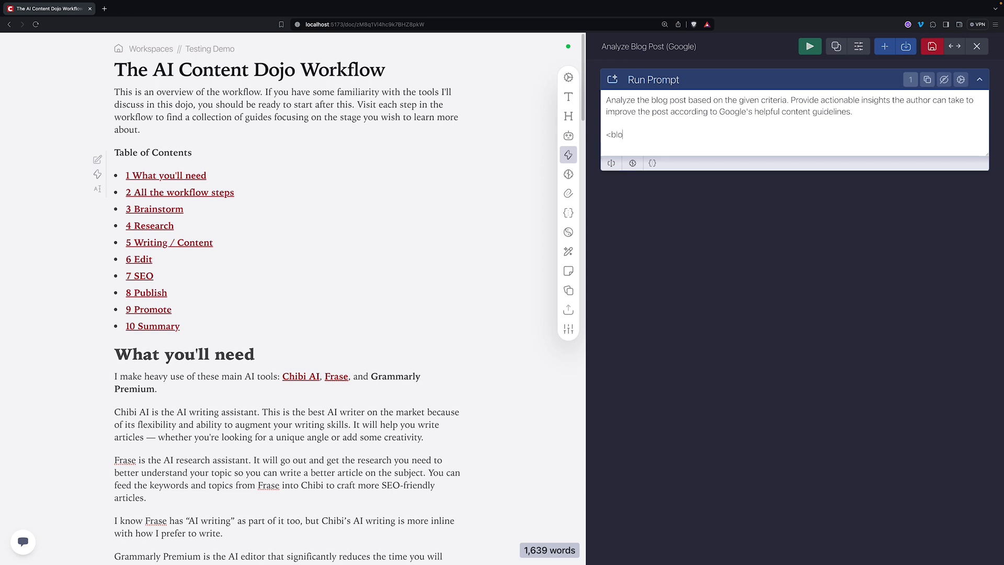
pyautogui.write('g>')
pyautogui.press('Return')
pyautogui.press('Return')
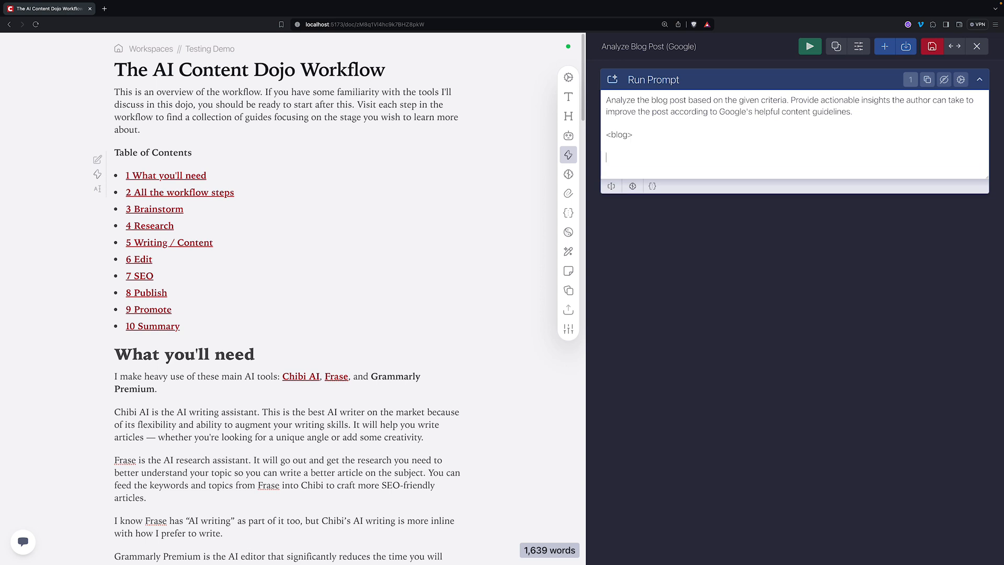
pyautogui.write('</blog>')
pyautogui.click(614, 187)
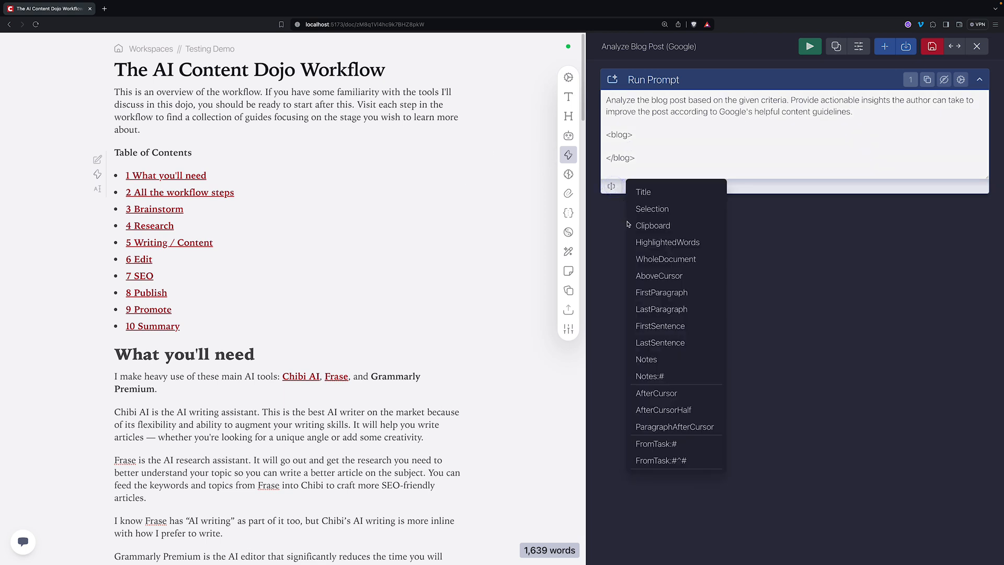
pyautogui.click(656, 260)
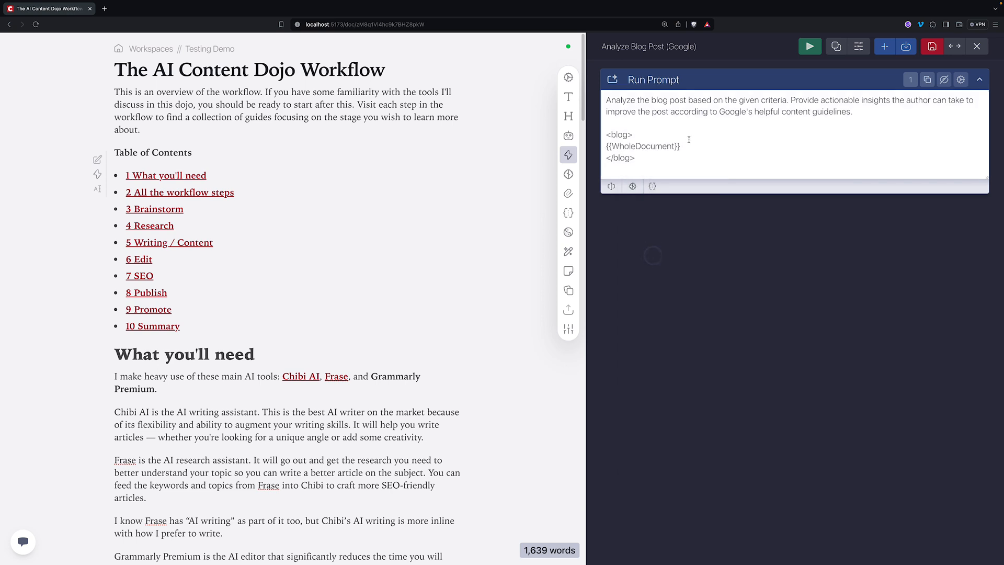
# - Open a <criteria> tag on a new line after the blog section
pyautogui.moveTo(688, 147); pyautogui.dragTo(602, 149)
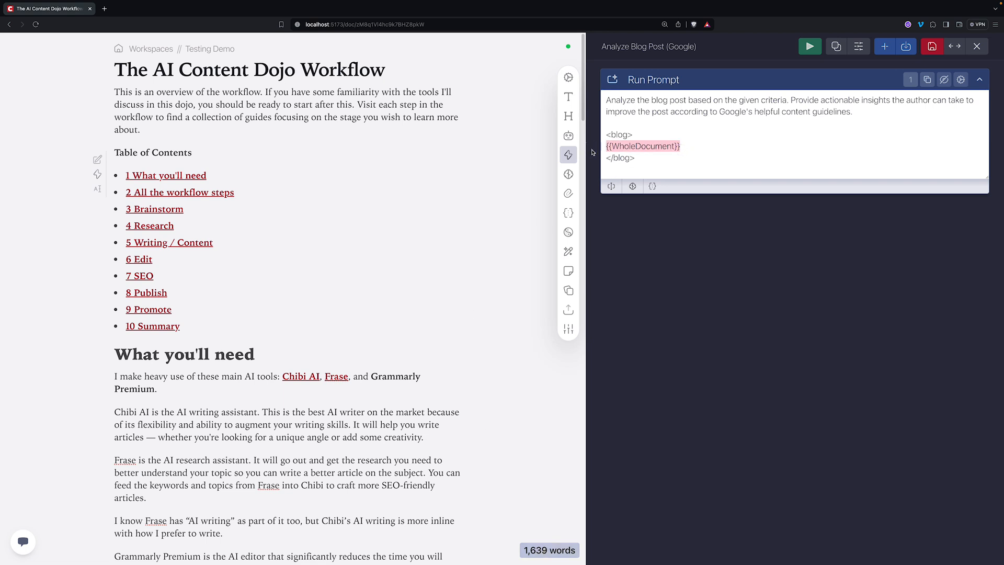
pyautogui.click(653, 160)
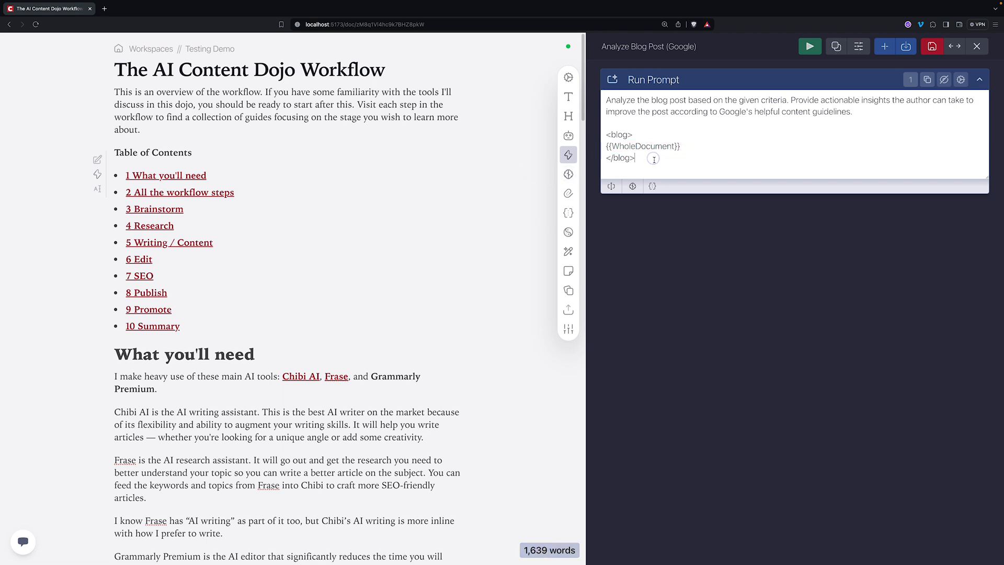
pyautogui.press('Return')
pyautogui.press('Return')
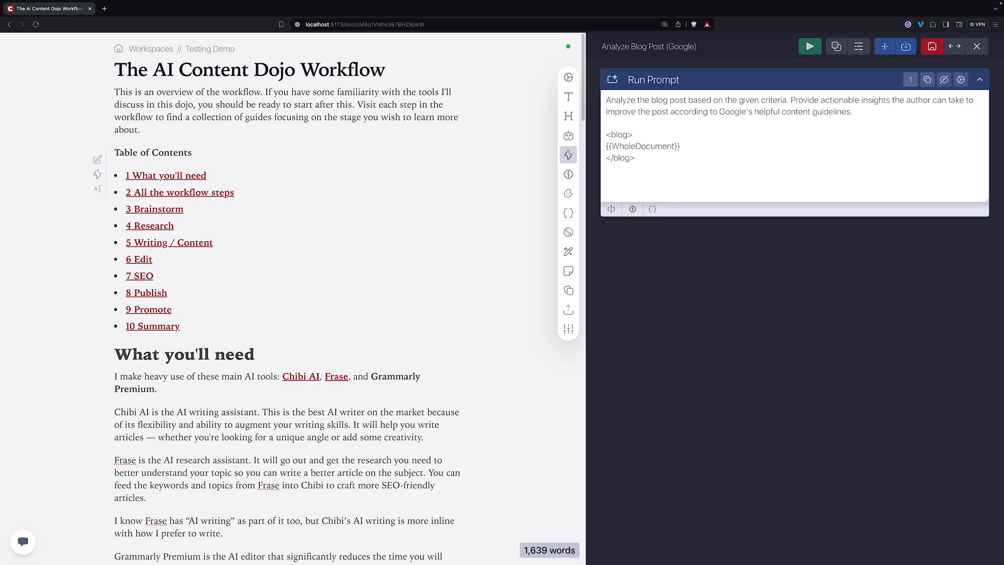
pyautogui.write('<criteria>')
# - Close the block with </criteria> and insert {{Google Content Guidelines}} between the criteria tags
pyautogui.press('Return')
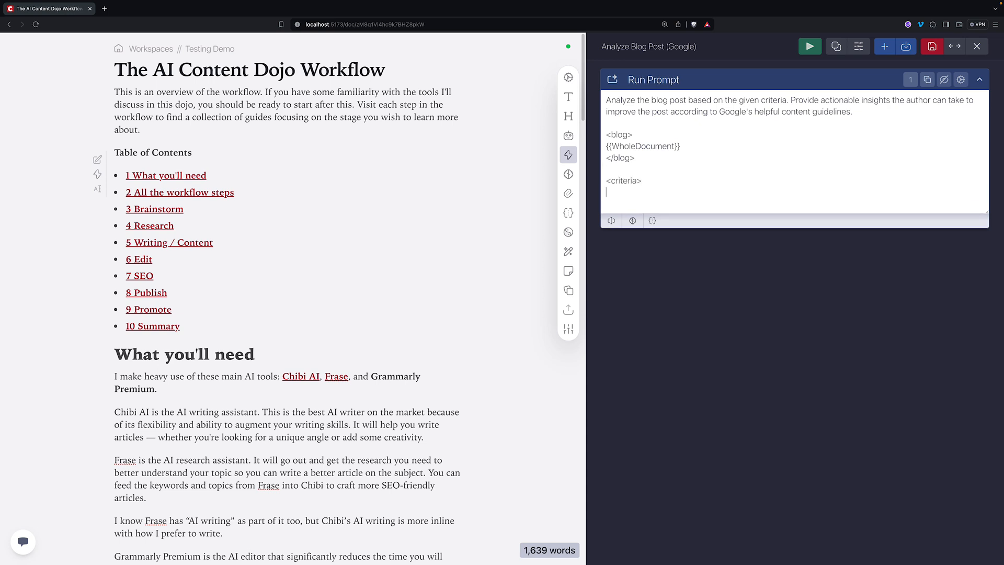
pyautogui.press('Return')
pyautogui.write('</criteria>')
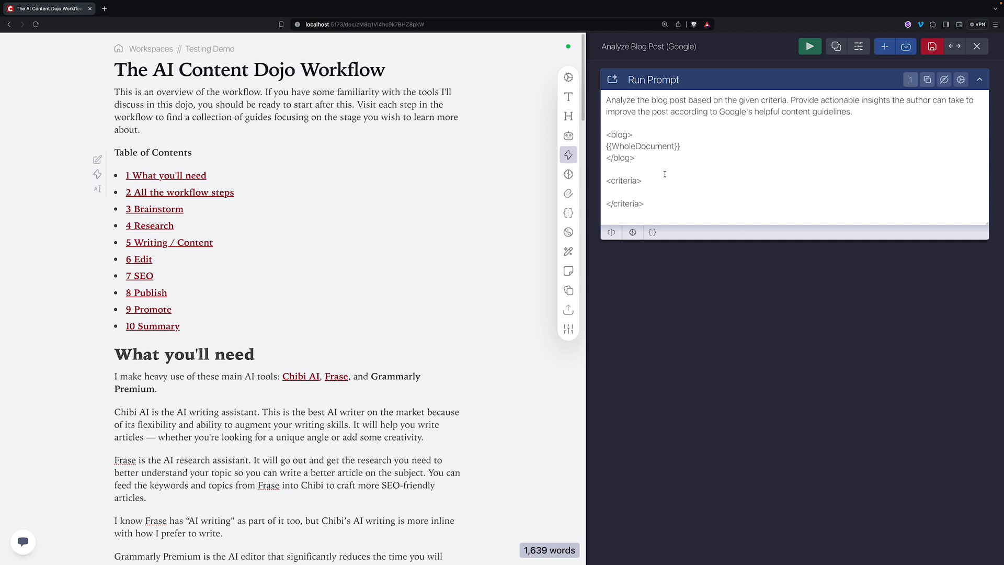
pyautogui.click(650, 187)
pyautogui.click(642, 192)
pyautogui.click(652, 232)
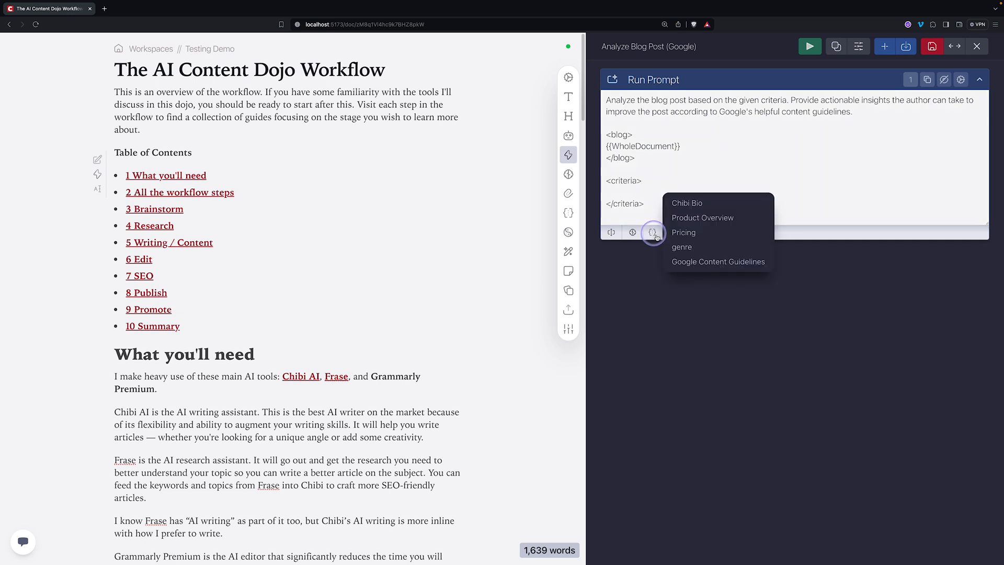
pyautogui.click(713, 261)
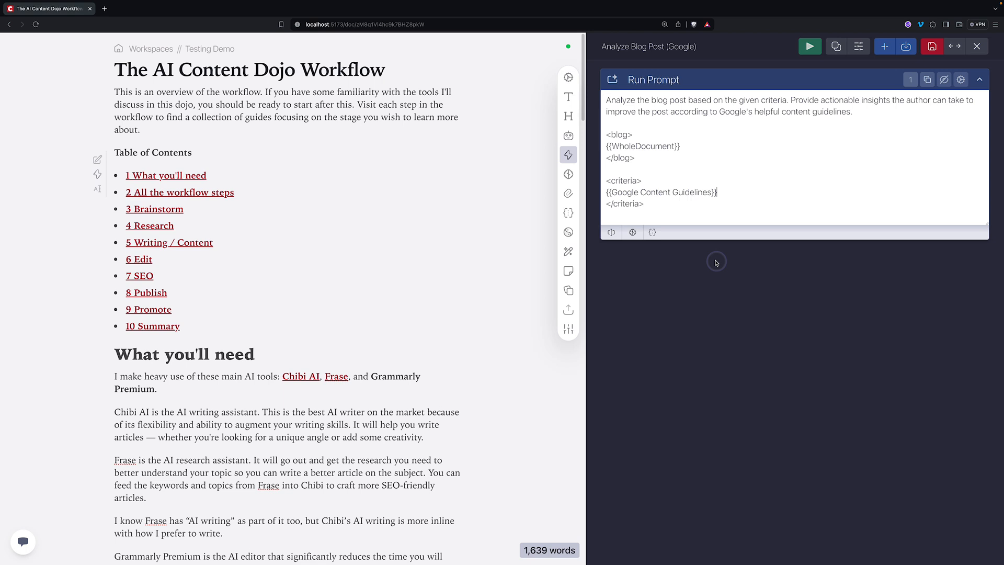
pyautogui.click(731, 191)
pyautogui.moveTo(719, 191); pyautogui.dragTo(602, 195)
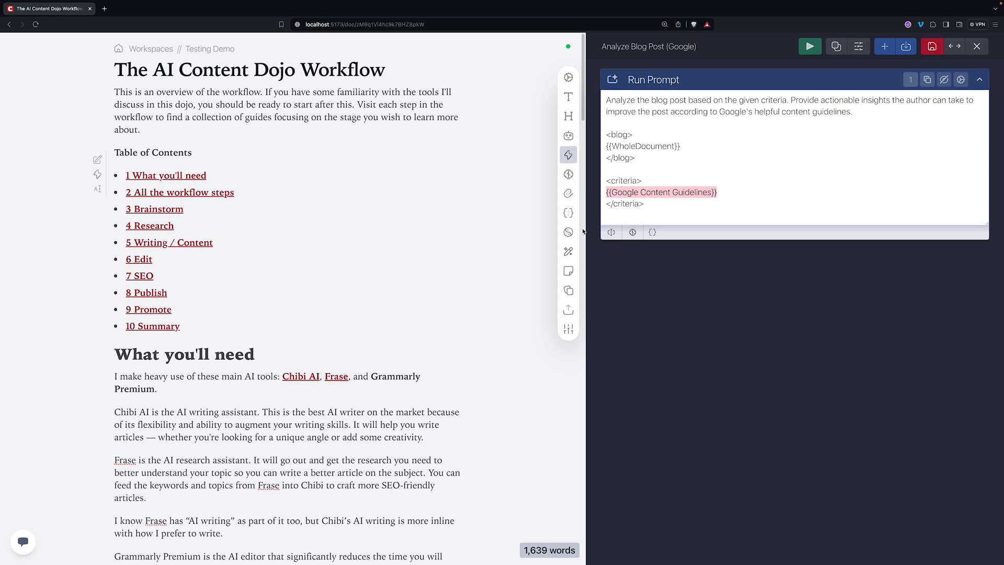
# - Open Google Content Guidelines in the SEO folder and inspect its Specific Audience criteria
pyautogui.click(568, 213)
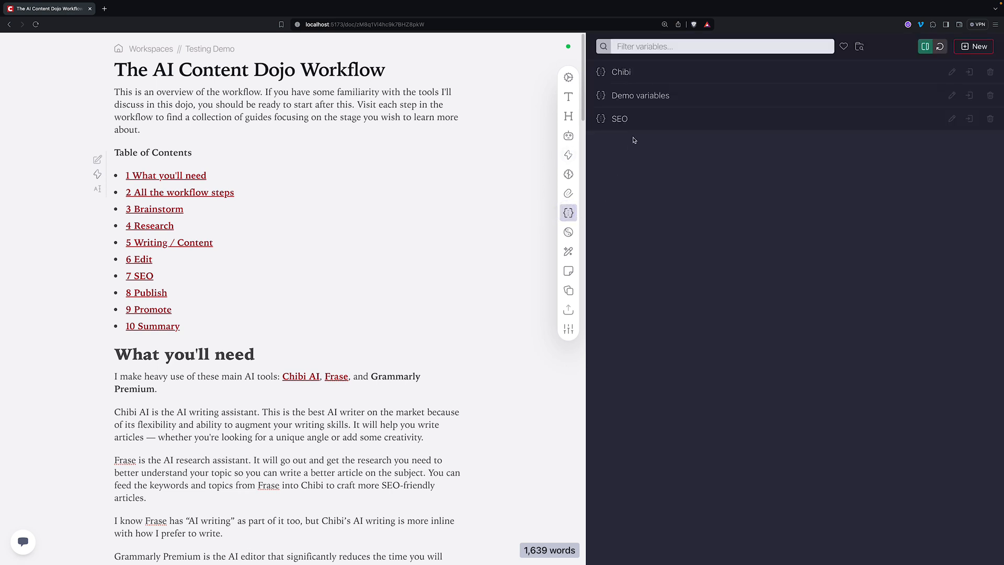
pyautogui.click(633, 119)
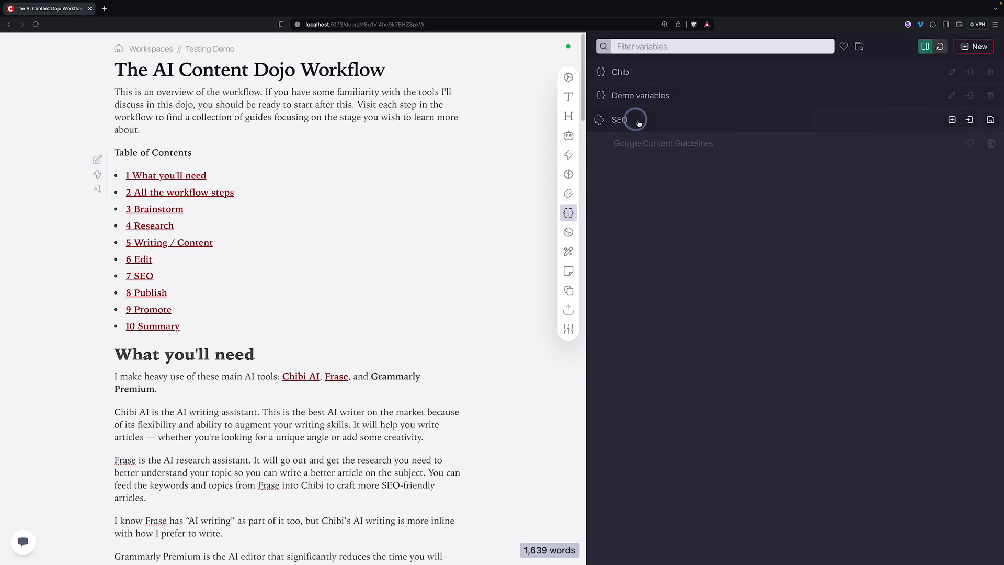
pyautogui.click(686, 144)
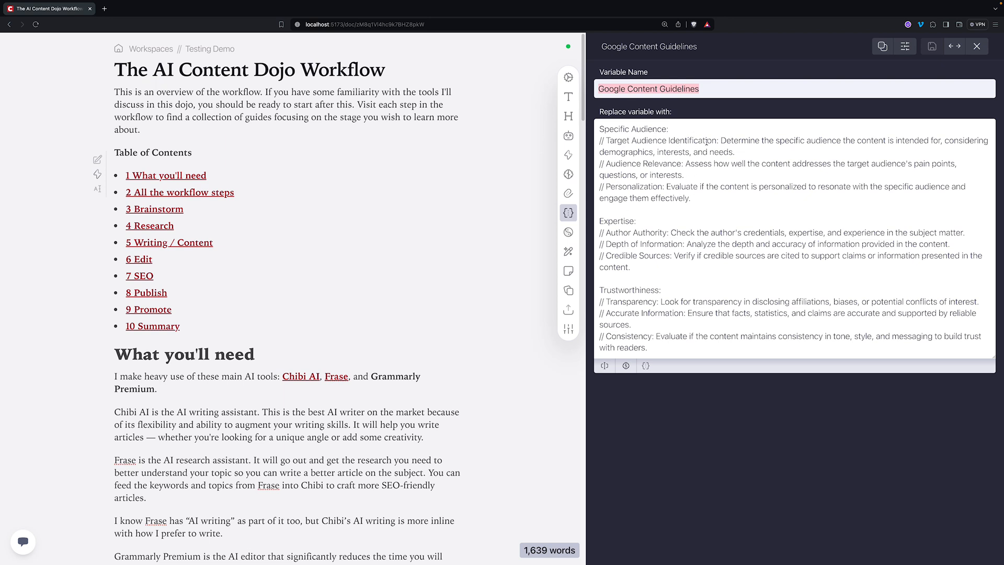
pyautogui.moveTo(696, 199); pyautogui.dragTo(591, 144)
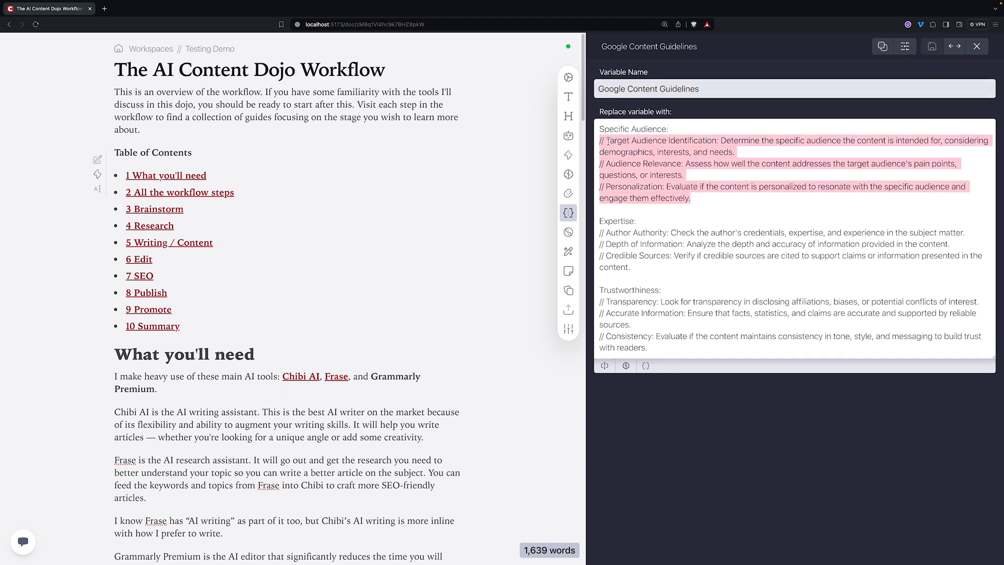
pyautogui.click(668, 143)
pyautogui.moveTo(606, 163); pyautogui.dragTo(675, 140)
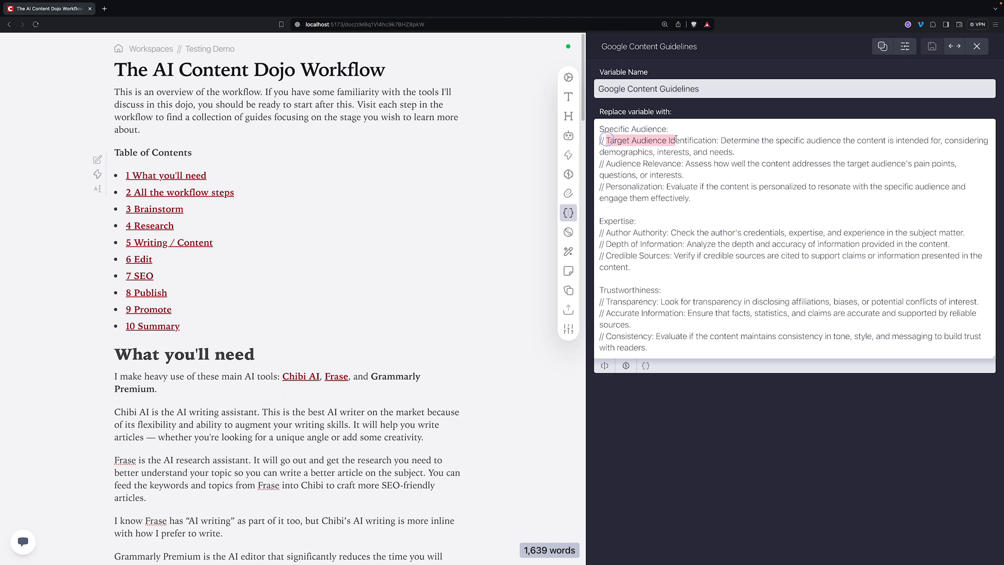
pyautogui.moveTo(620, 164); pyautogui.dragTo(681, 164)
pyautogui.moveTo(620, 186); pyautogui.dragTo(596, 186)
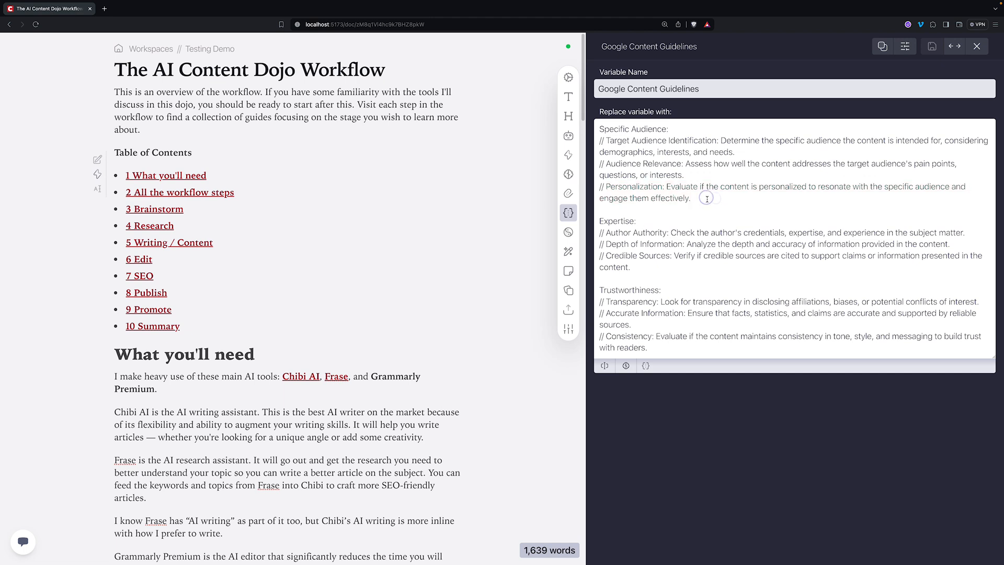
pyautogui.moveTo(695, 198); pyautogui.dragTo(599, 140)
pyautogui.click(695, 171)
# - Review the Audience Relevance and Personalization criteria, then return to the Analyze Blog Post (Google) action
pyautogui.moveTo(698, 198); pyautogui.dragTo(598, 187)
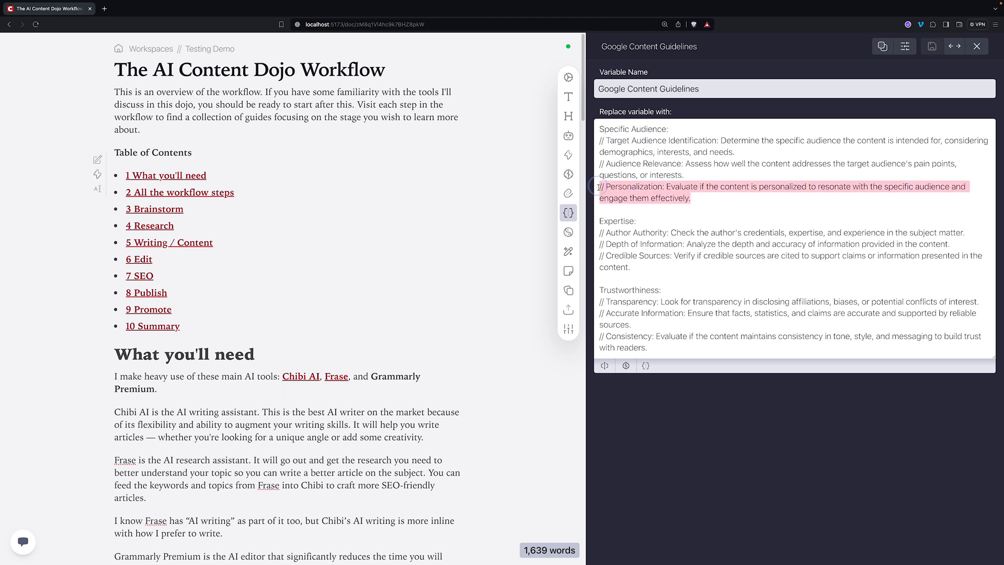
pyautogui.moveTo(703, 178); pyautogui.dragTo(599, 164)
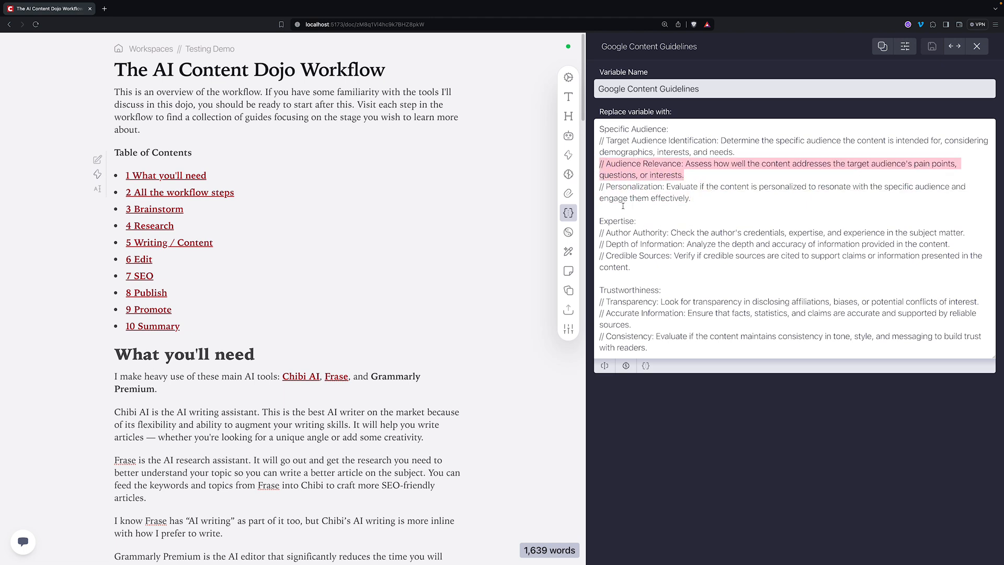
pyautogui.scroll(-4, 698, 237)
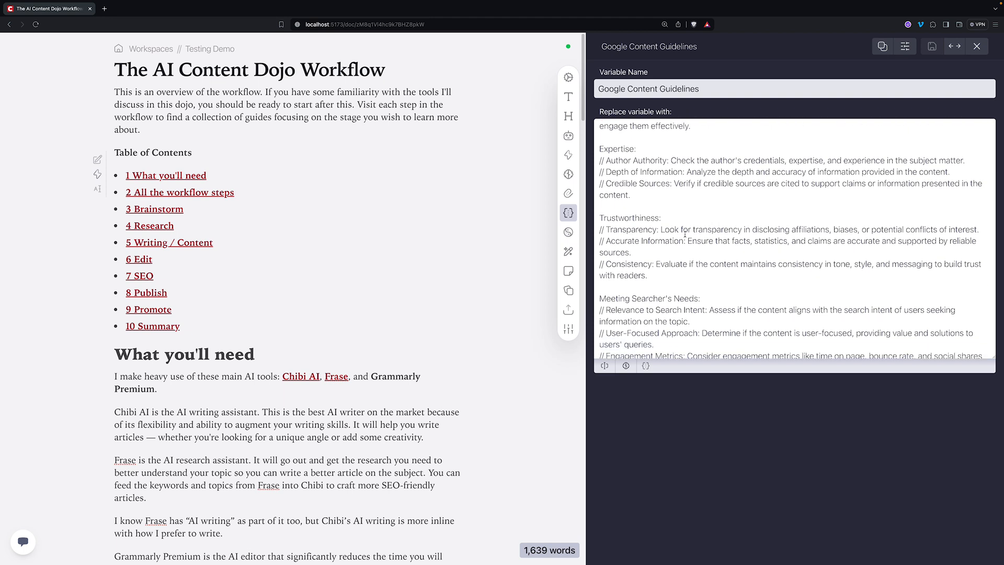
pyautogui.scroll(4, 707, 308)
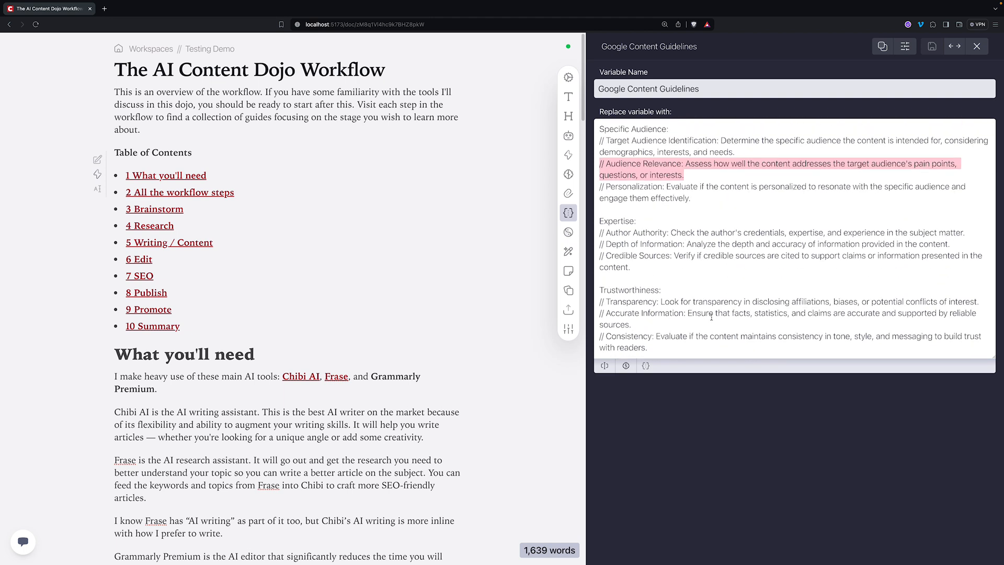
pyautogui.scroll(1, 667, 221)
pyautogui.scroll(-3, 650, 212)
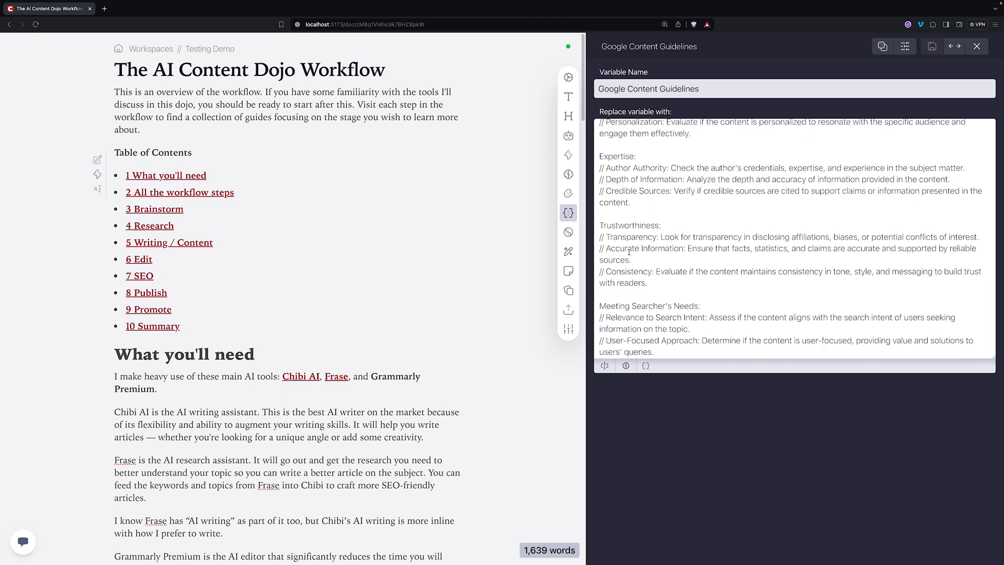
pyautogui.scroll(-2, 638, 318)
pyautogui.scroll(4, 701, 306)
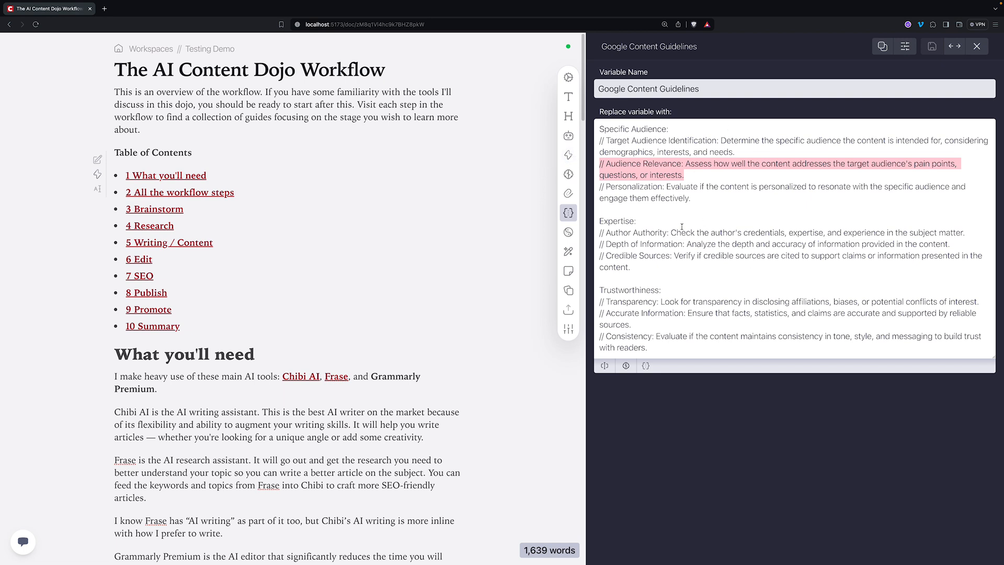
pyautogui.click(569, 154)
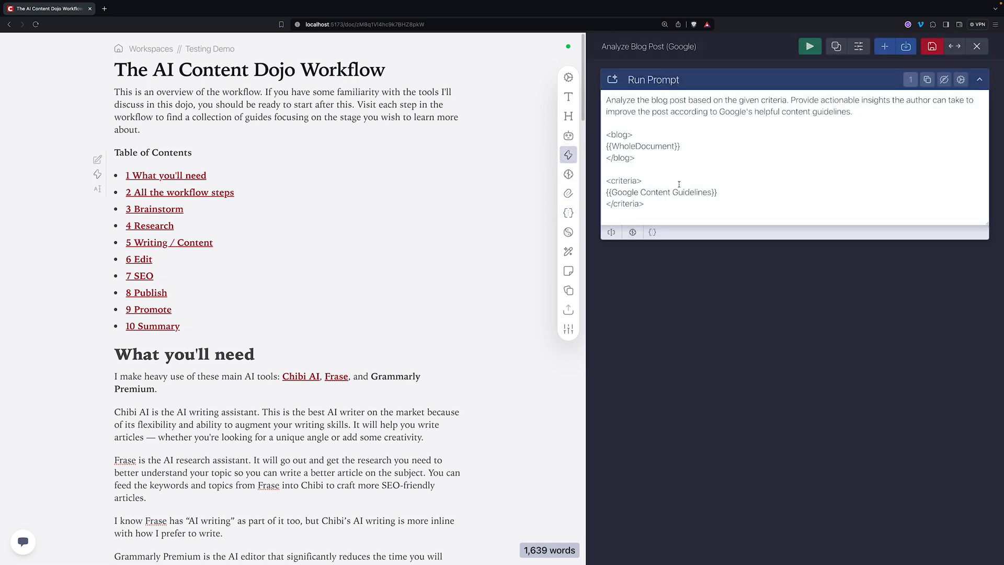
# - Add an 'Analysis:' line below the closing </criteria> tag
pyautogui.moveTo(717, 192); pyautogui.dragTo(605, 192)
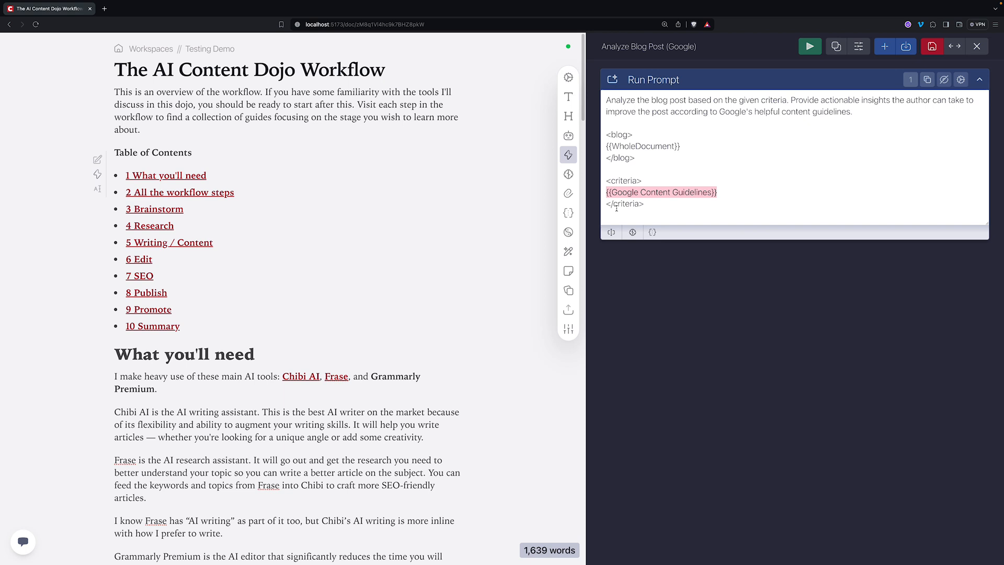
pyautogui.click(662, 199)
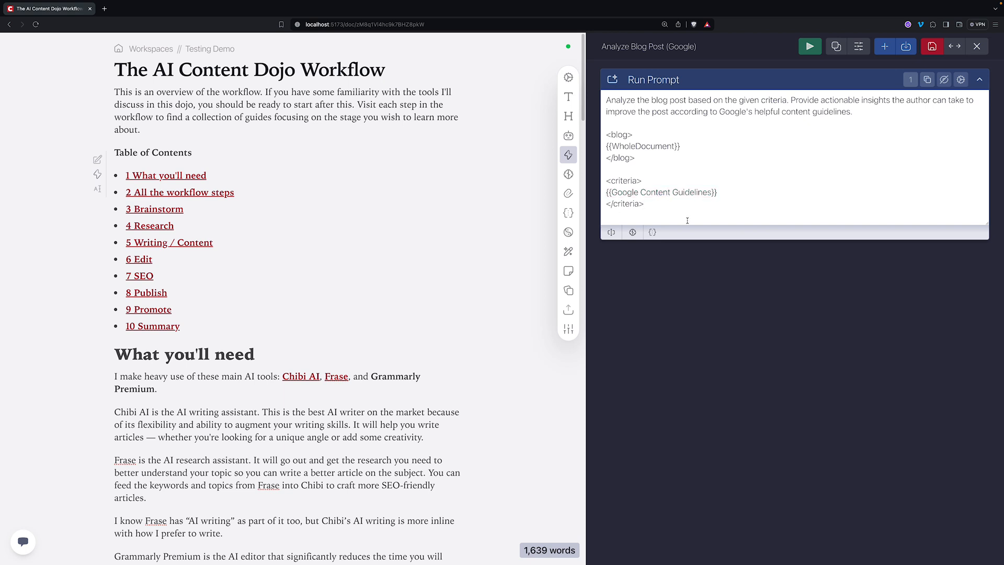
pyautogui.press('Return')
pyautogui.press('Return')
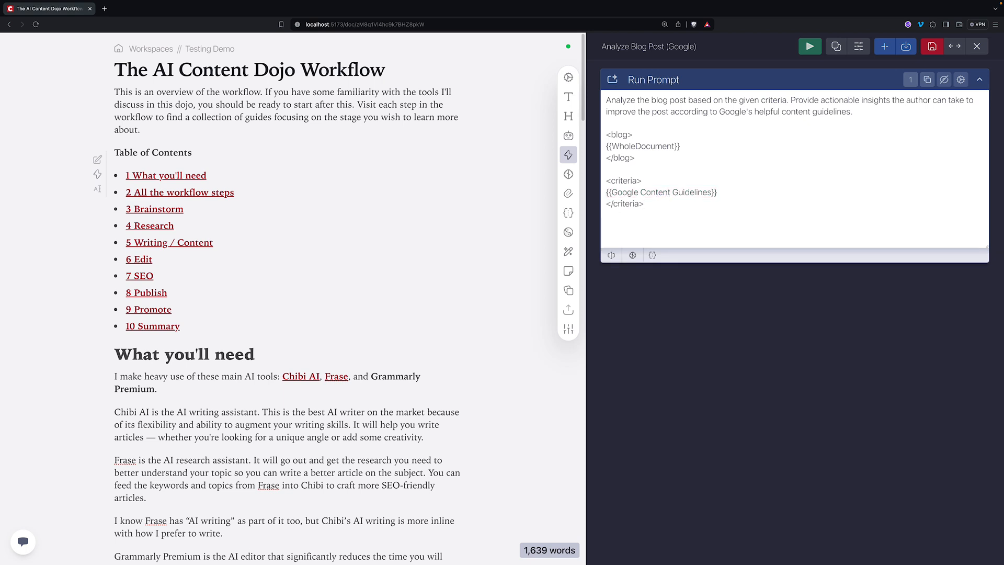
pyautogui.write('An')
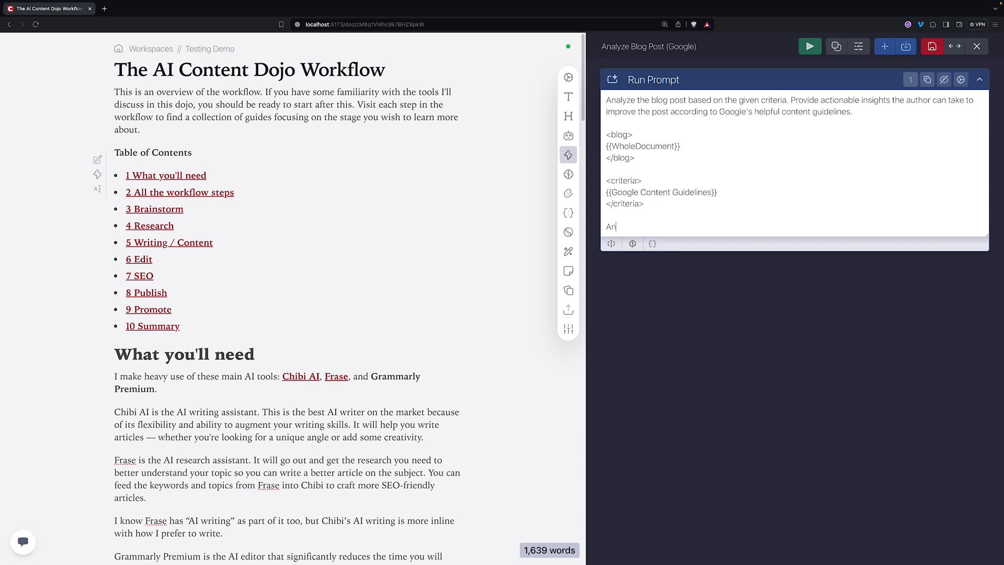
pyautogui.write('alysis:')
pyautogui.moveTo(641, 227); pyautogui.dragTo(600, 226)
pyautogui.click(662, 100)
pyautogui.tripleClick(656, 227)
pyautogui.click(711, 233)
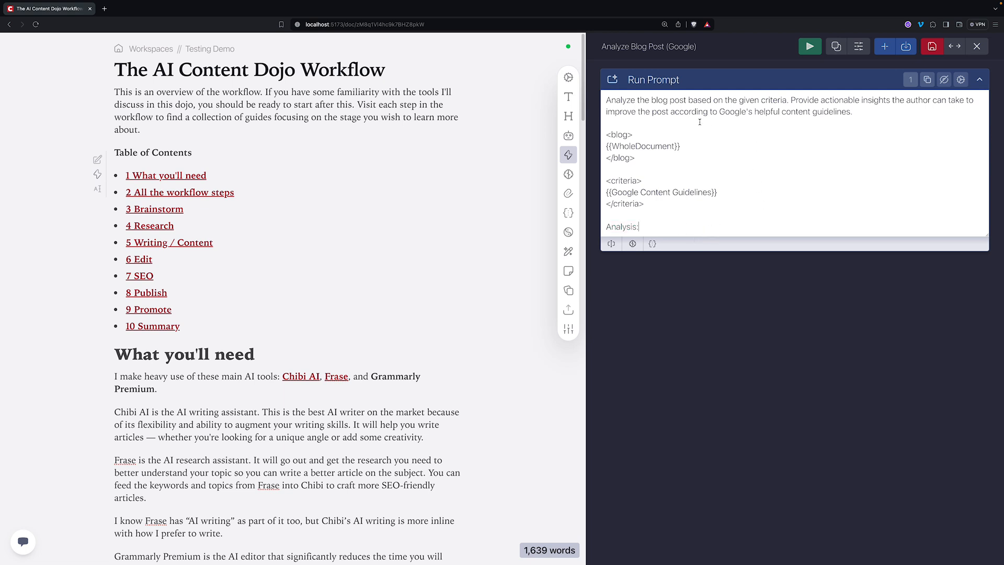
# - Set the Run Prompt task's AI option to the specific role Blank Slate
pyautogui.click(961, 79)
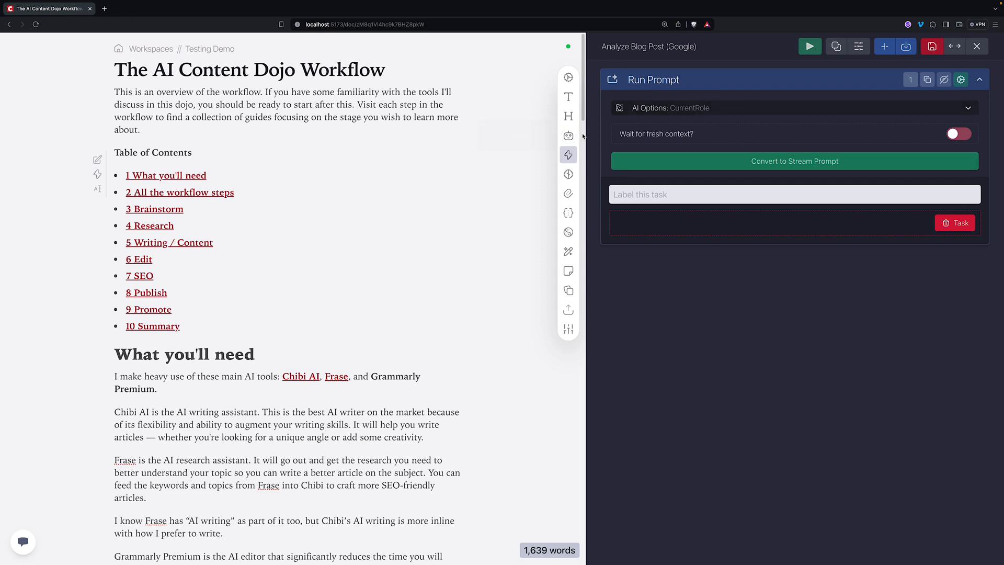
pyautogui.click(703, 108)
pyautogui.click(701, 136)
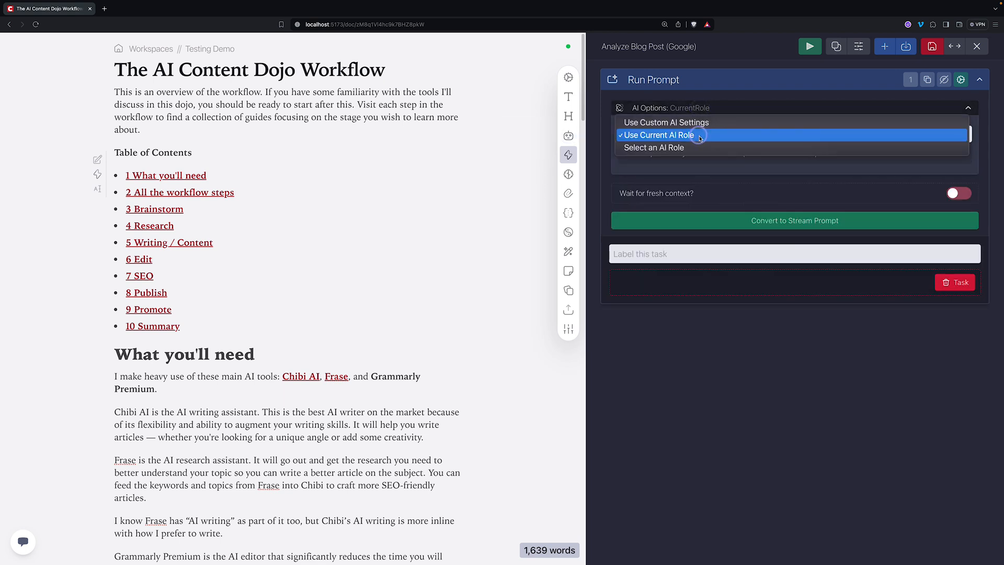
pyautogui.click(692, 149)
pyautogui.click(691, 158)
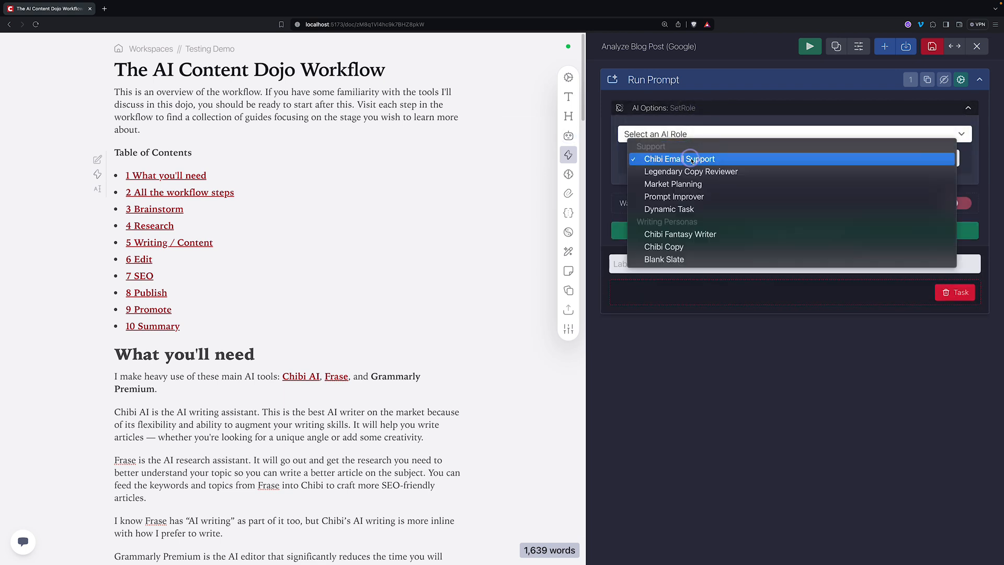
pyautogui.click(675, 259)
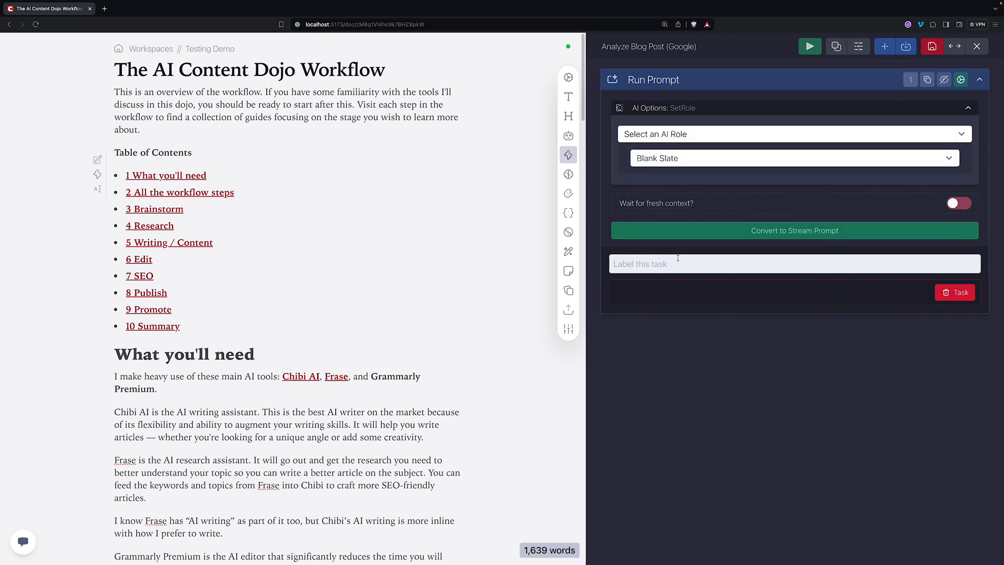
pyautogui.click(739, 113)
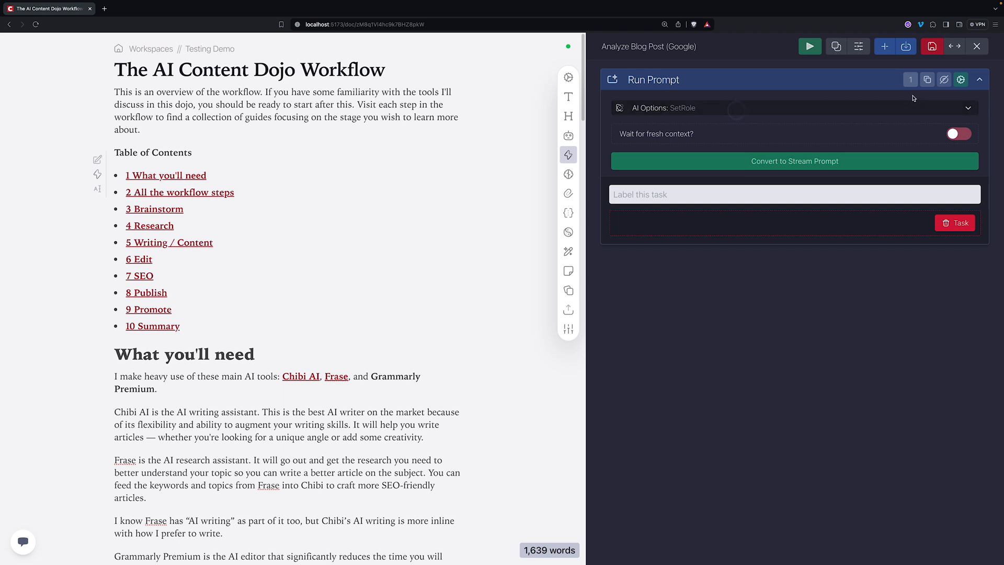
pyautogui.click(960, 80)
pyautogui.click(568, 136)
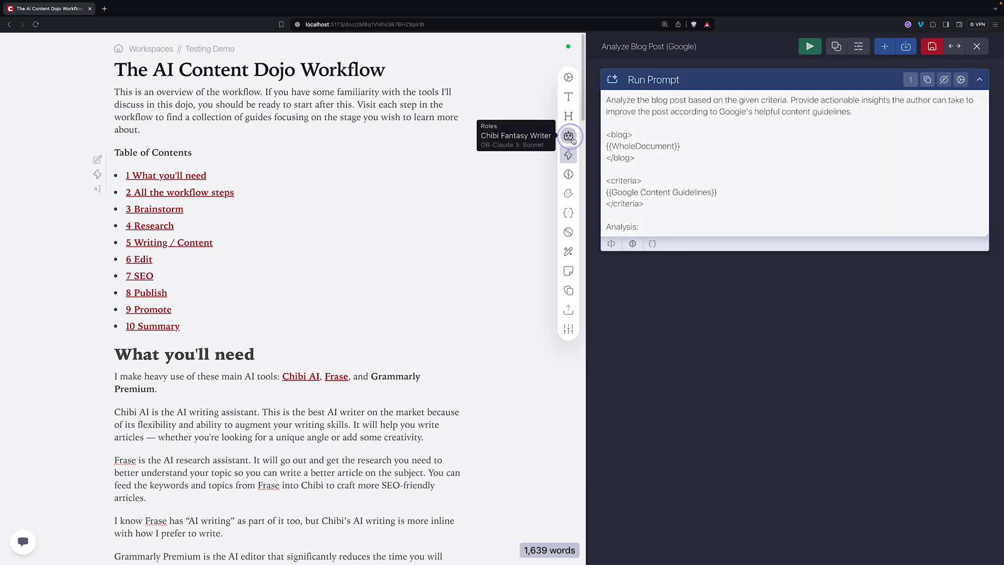
# - Activate Blank Slate under Writing Personas and save it with the anthropic/claude-3-haiku model
pyautogui.click(646, 96)
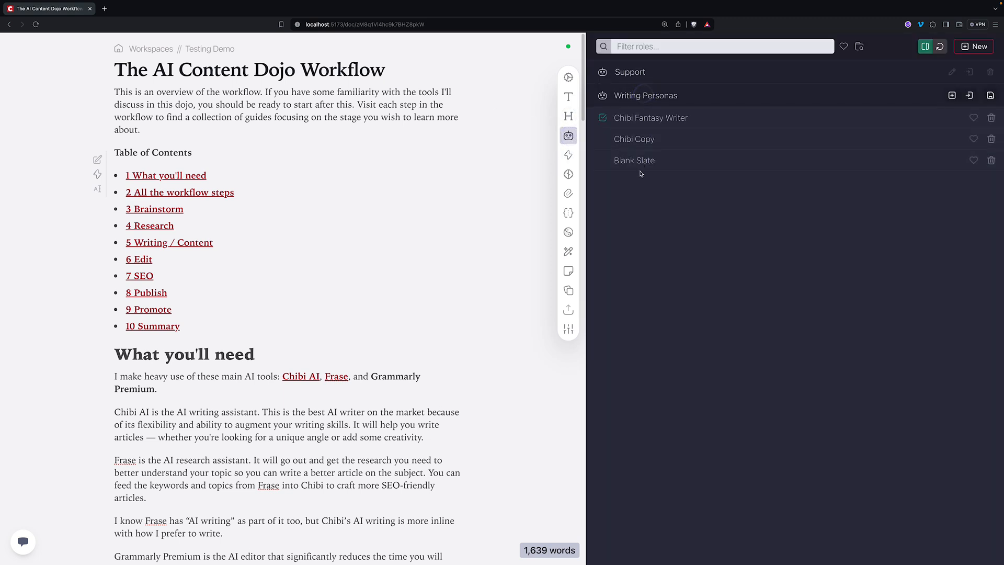
pyautogui.click(602, 161)
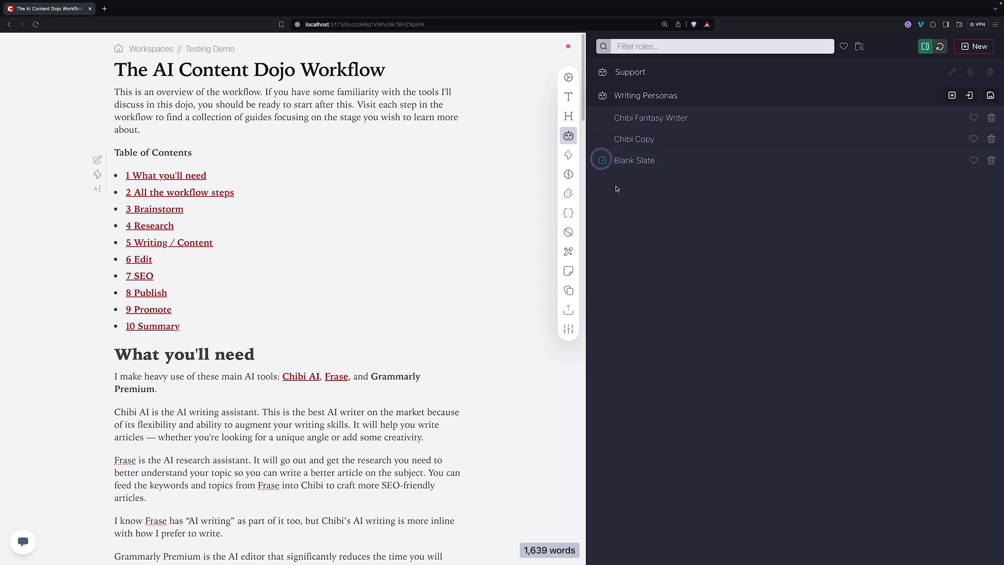
pyautogui.click(651, 163)
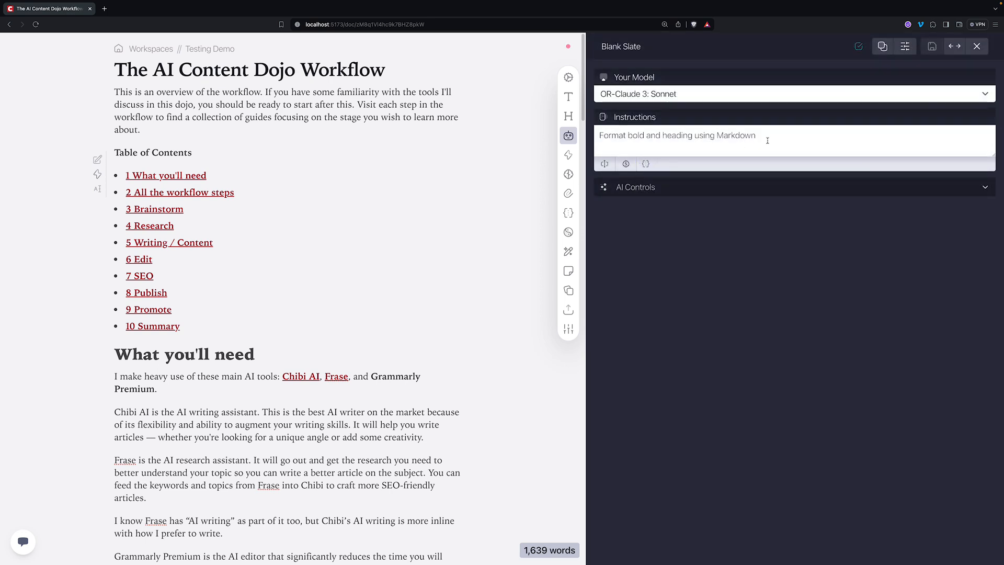
pyautogui.moveTo(757, 136); pyautogui.dragTo(591, 141)
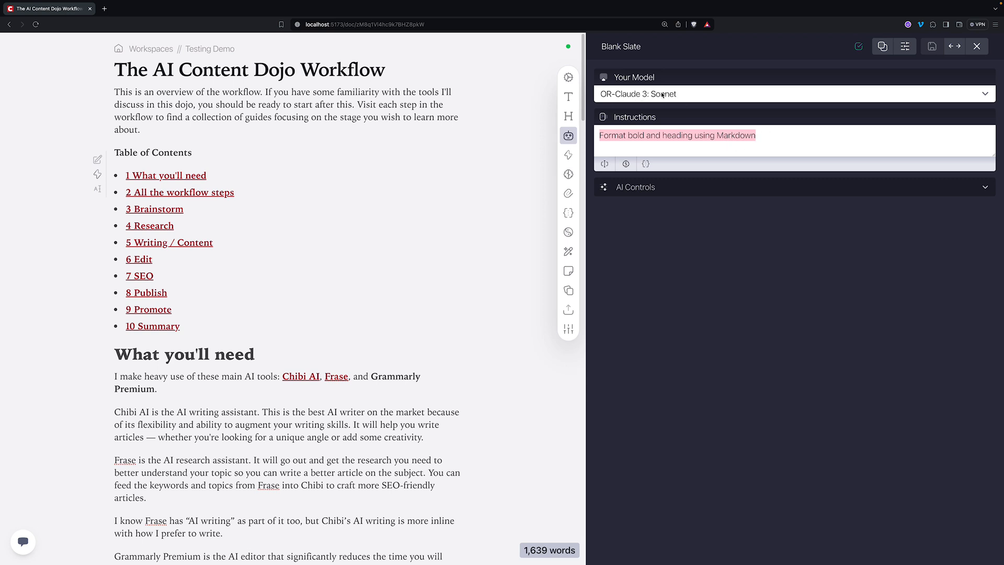
pyautogui.click(682, 95)
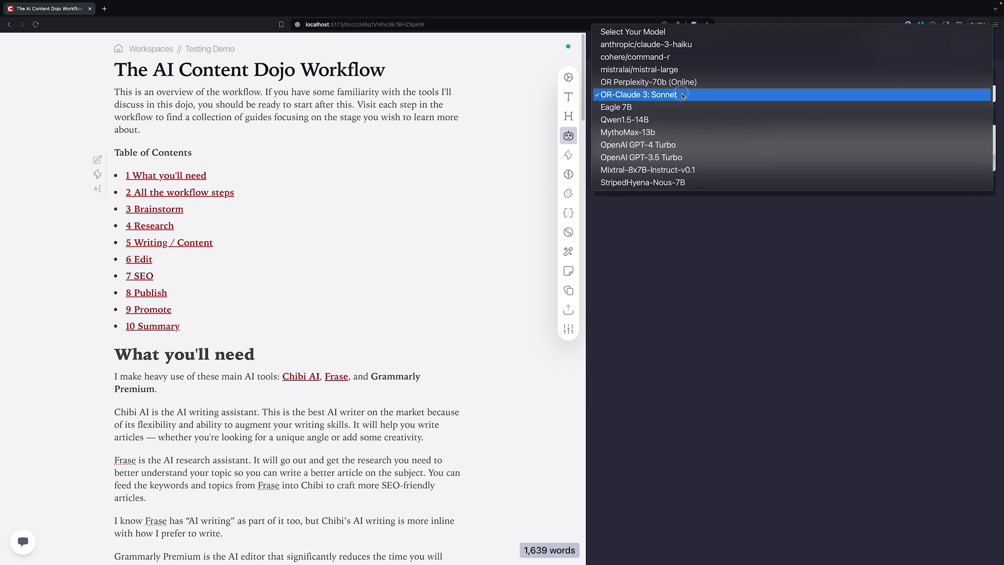
pyautogui.click(686, 47)
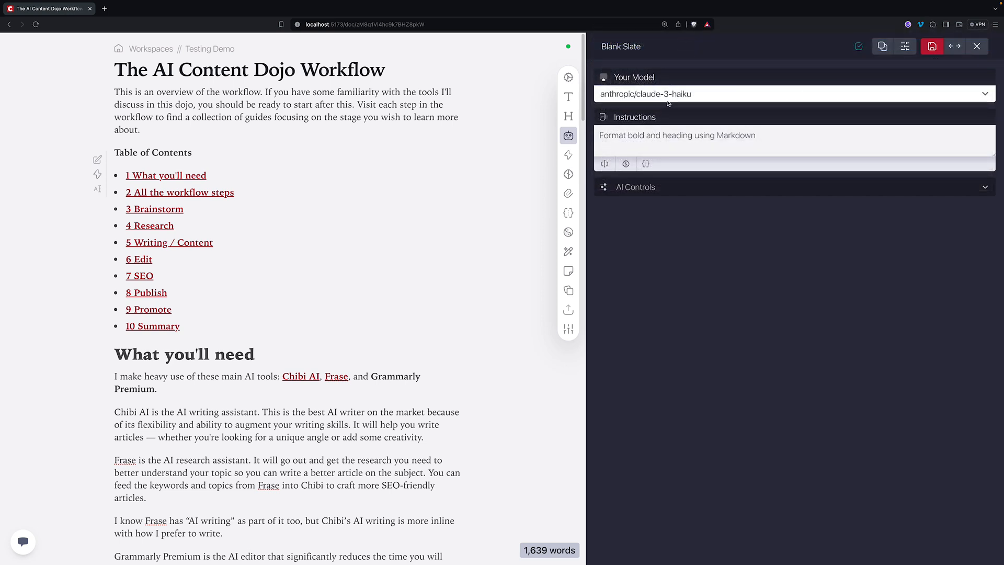
pyautogui.click(932, 46)
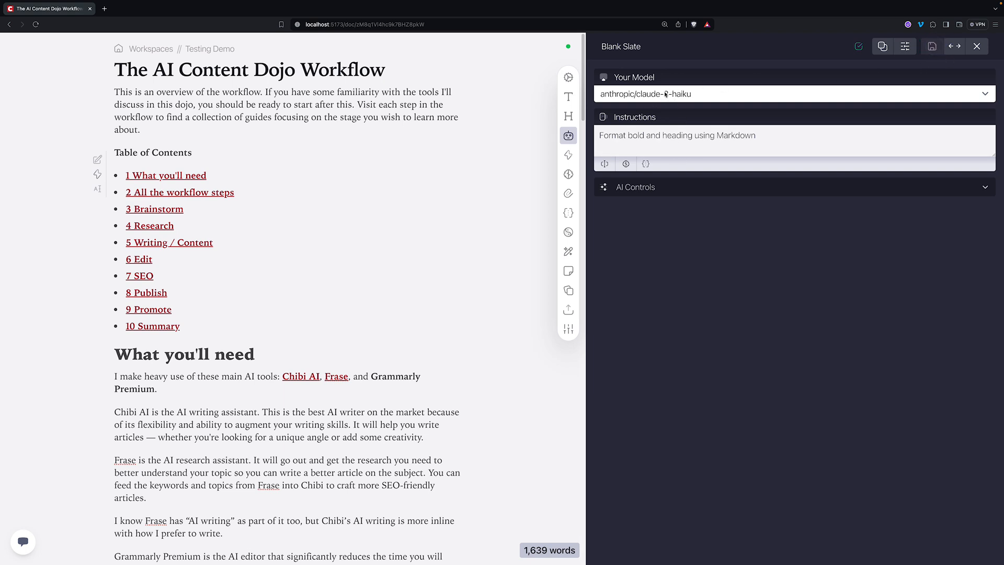
# - Review Blank Slate's generation settings and Markdown instructions, then close its editor
pyautogui.click(661, 189)
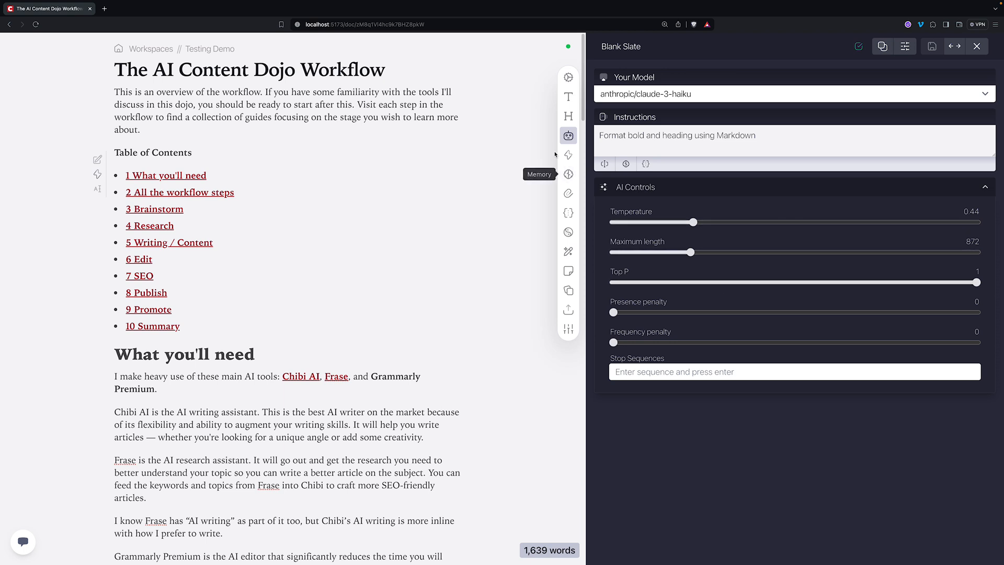
pyautogui.click(719, 186)
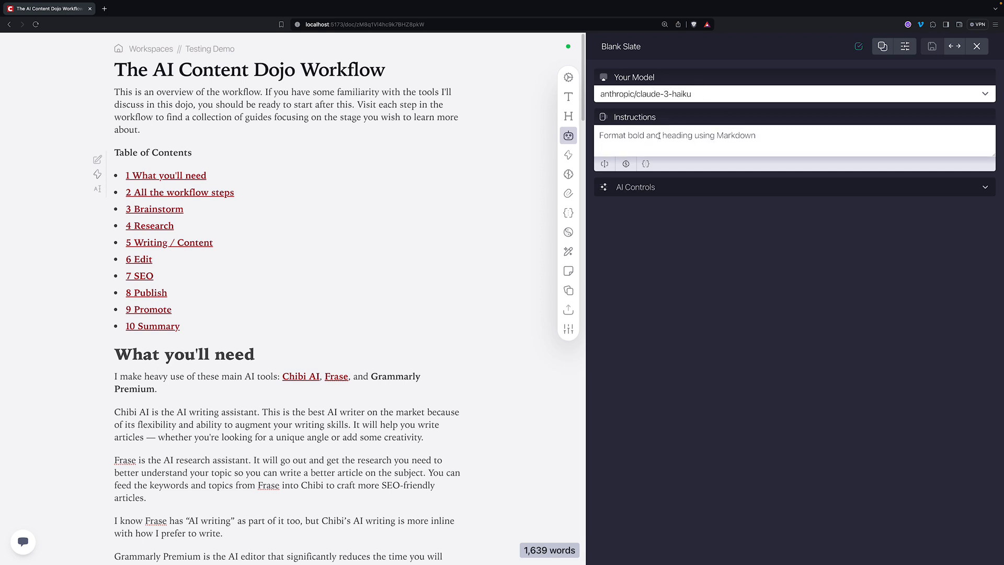
pyautogui.moveTo(754, 136); pyautogui.dragTo(587, 132)
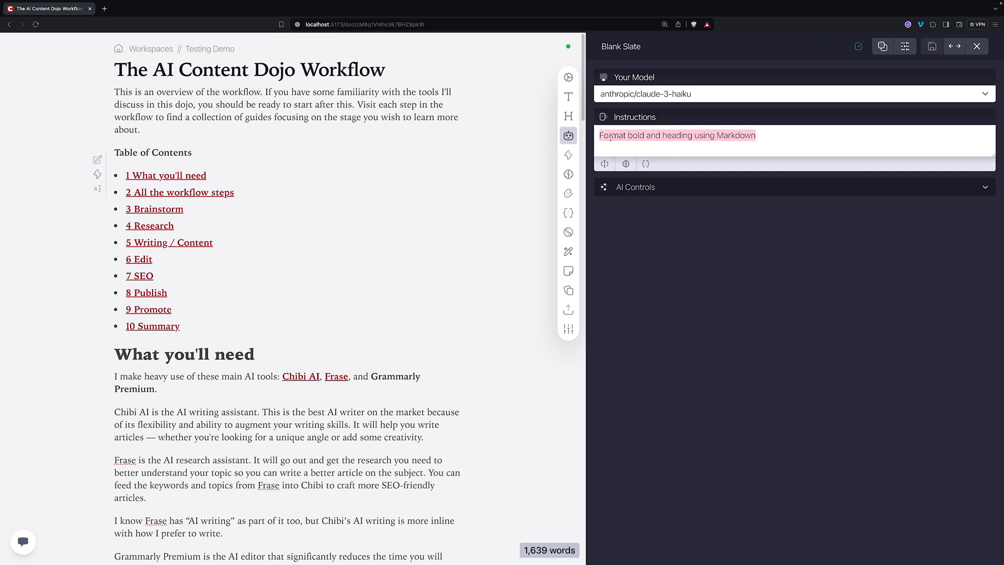
pyautogui.click(572, 136)
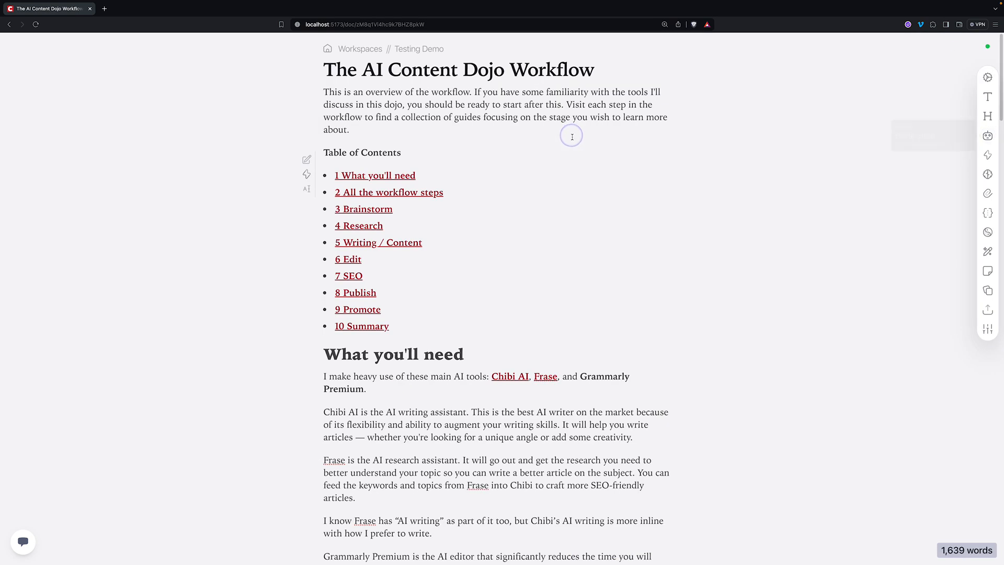
pyautogui.click(569, 136)
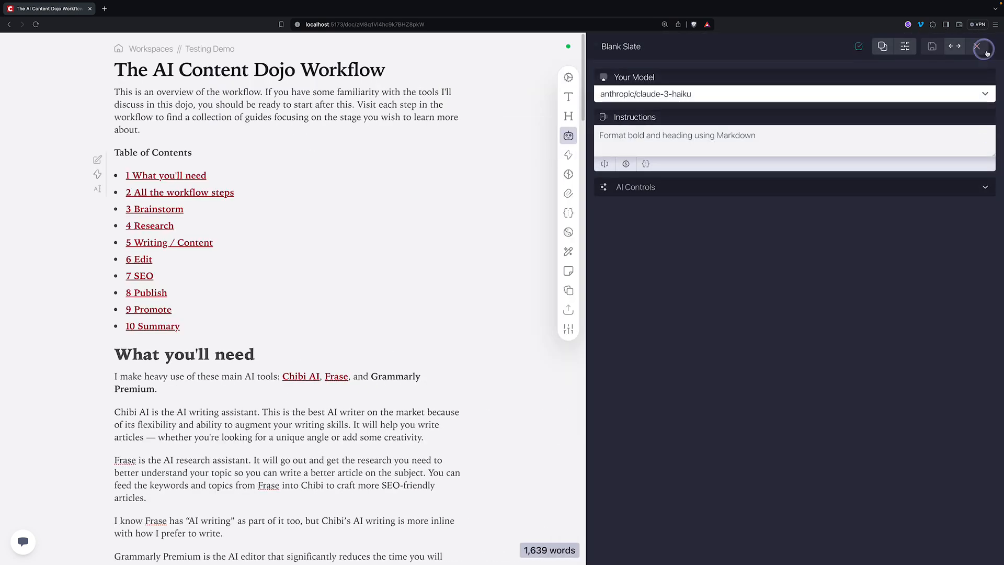
pyautogui.click(977, 46)
# - Inspect Chibi Fantasy Writer's instructions, keep OR-Claude 3: Sonnet as its model, and close it
pyautogui.click(695, 115)
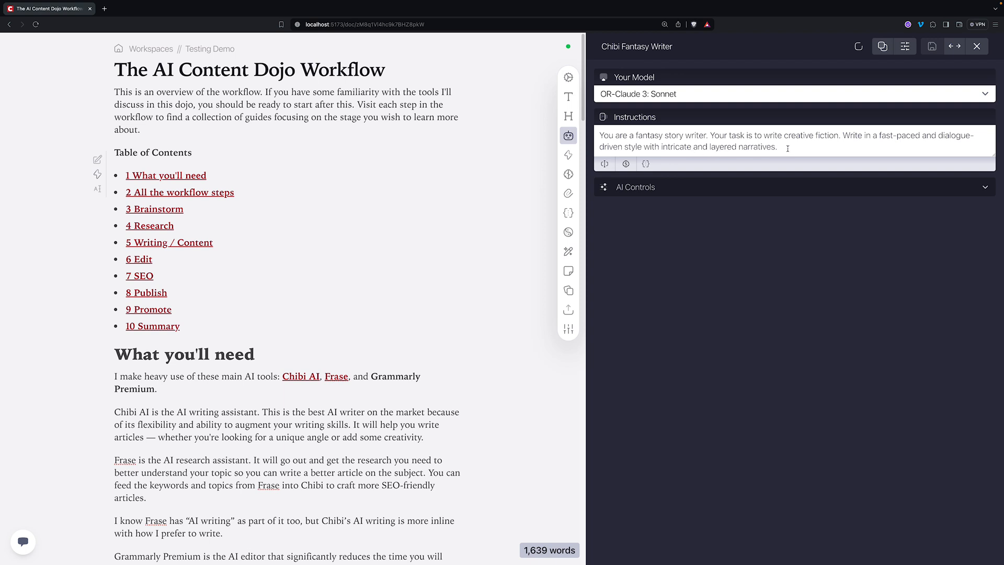
pyautogui.moveTo(787, 147); pyautogui.dragTo(583, 132)
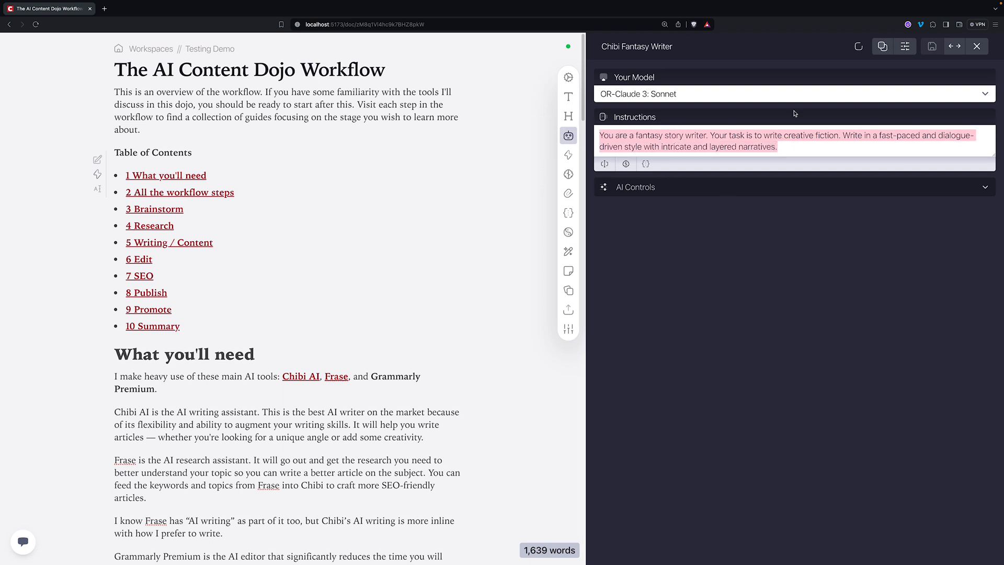
pyautogui.click(672, 96)
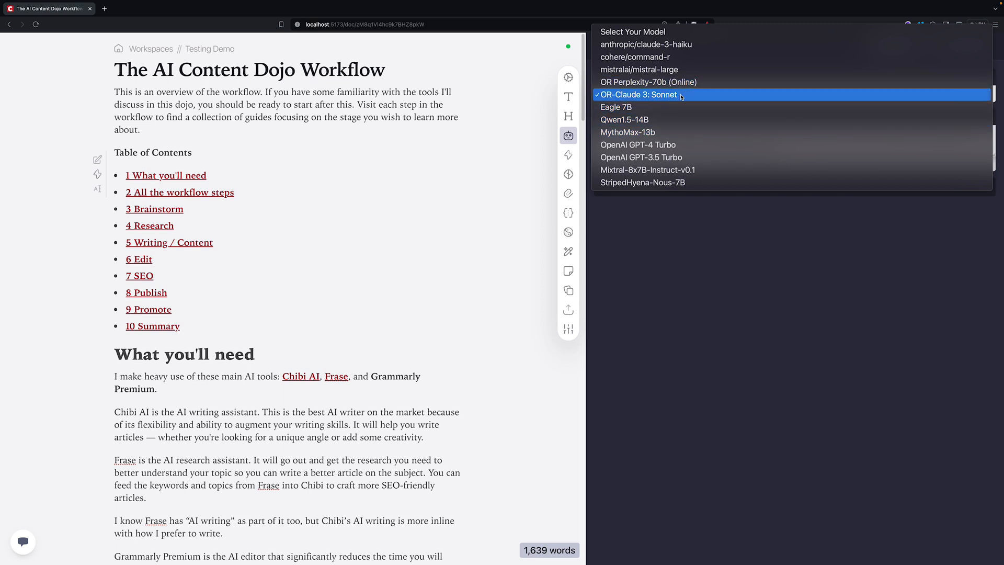
pyautogui.click(658, 96)
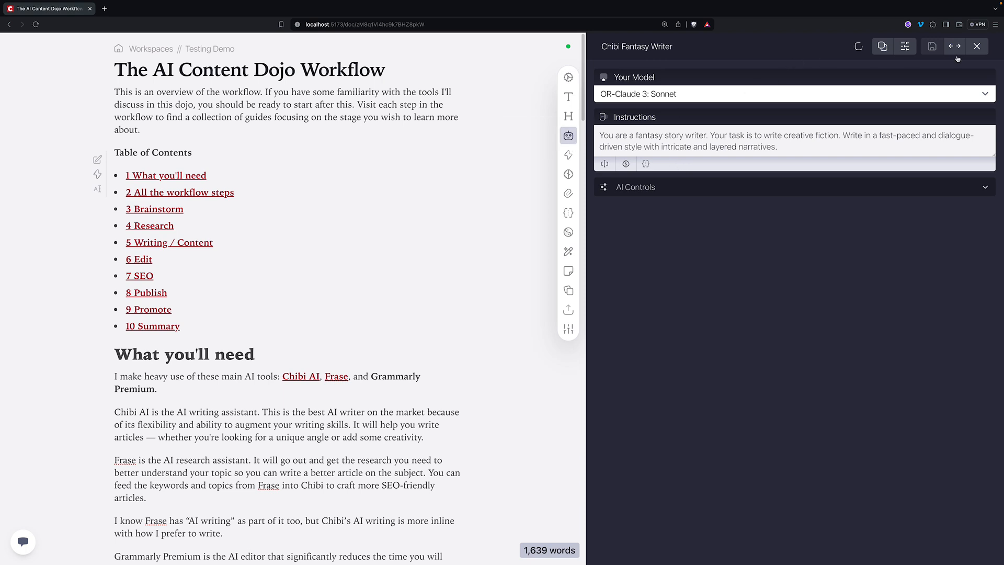
pyautogui.click(976, 46)
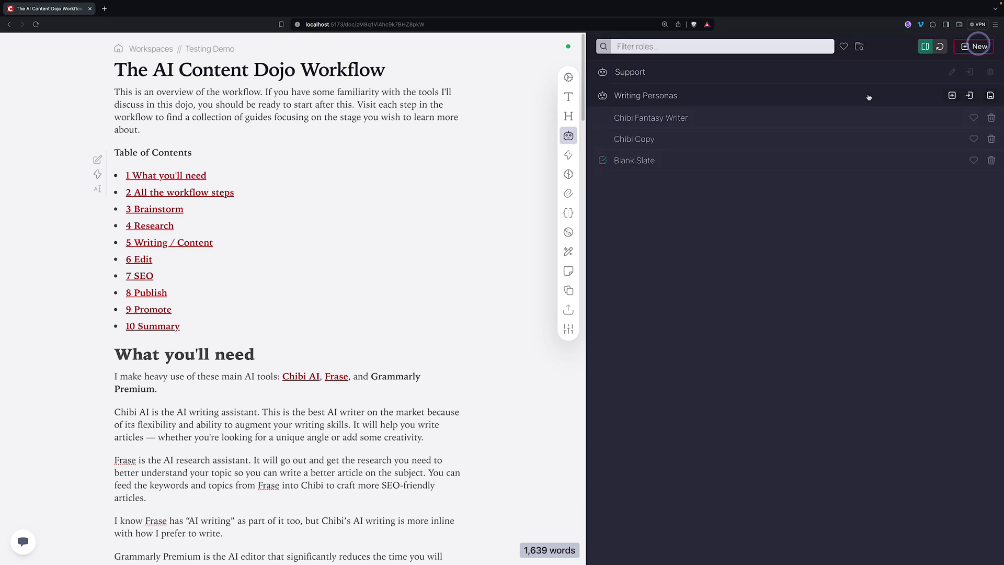
# - Review the Blank Slate role's instructions, then display the Analyze Blog Post (Google) analysis prompt
pyautogui.click(641, 160)
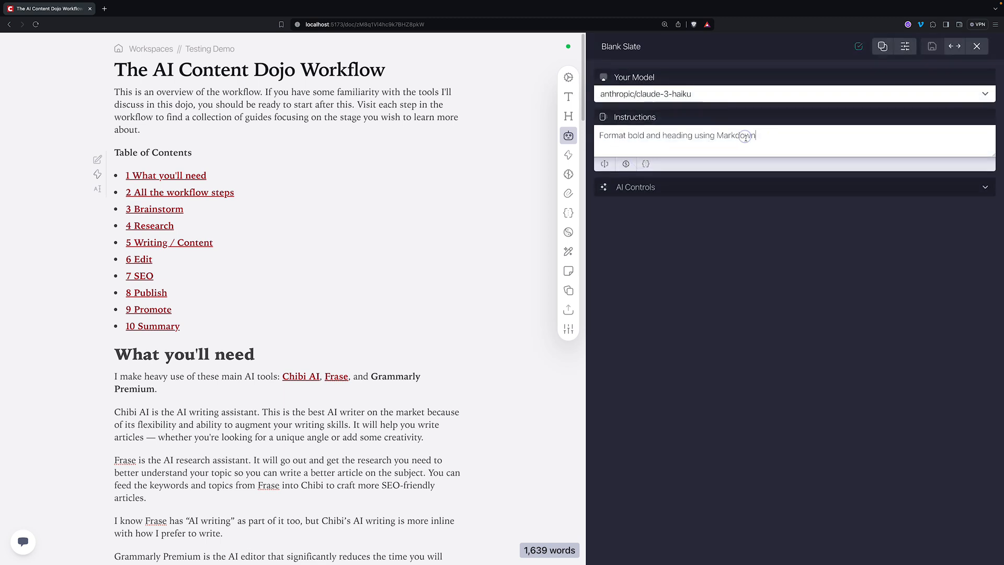
pyautogui.moveTo(755, 136); pyautogui.dragTo(596, 136)
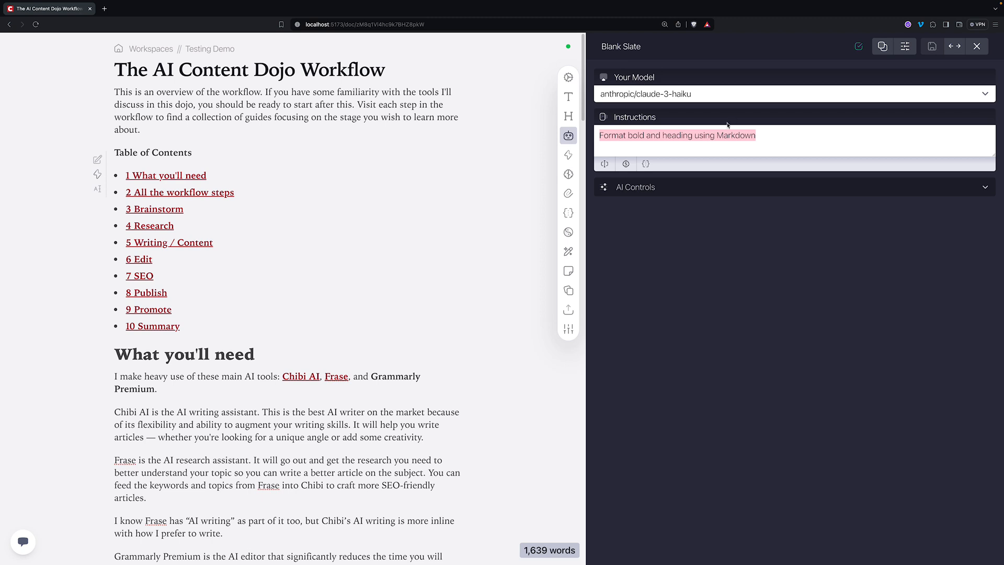
pyautogui.moveTo(764, 136); pyautogui.dragTo(581, 127)
pyautogui.click(569, 155)
pyautogui.moveTo(674, 240); pyautogui.dragTo(602, 99)
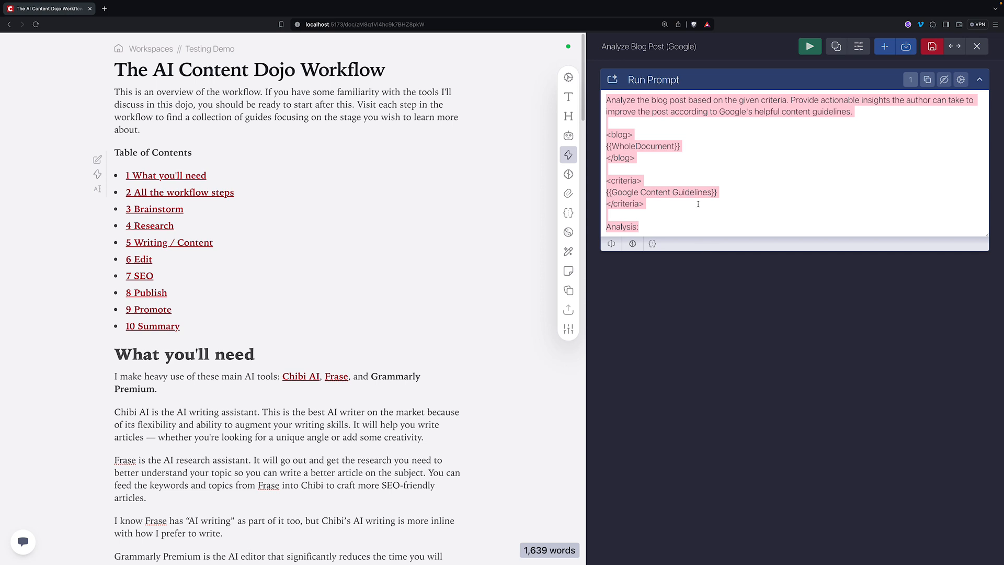
# - Check the Run Prompt task's settings, confirming its AI options use the Blank Slate role
pyautogui.click(695, 221)
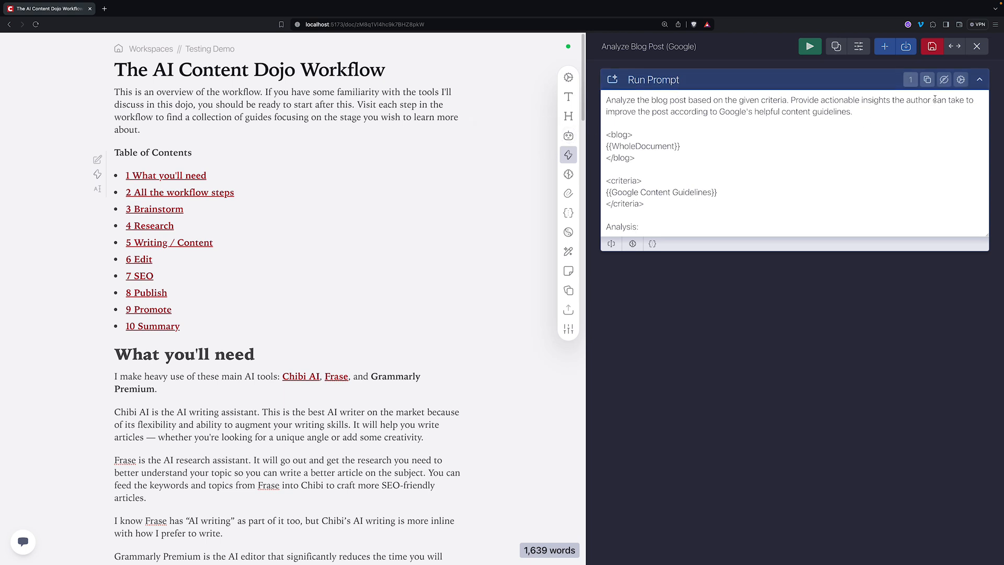
pyautogui.click(960, 80)
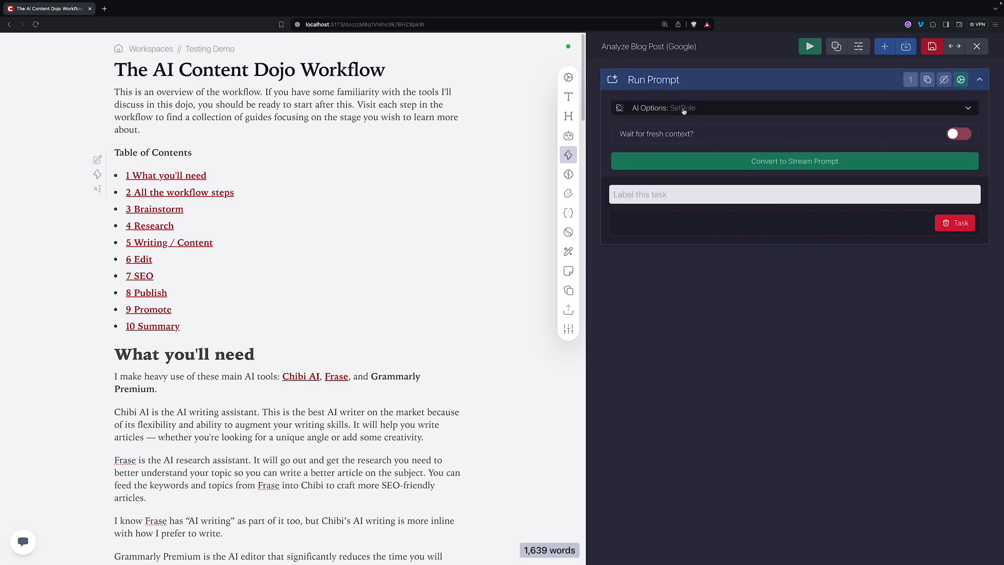
pyautogui.click(700, 108)
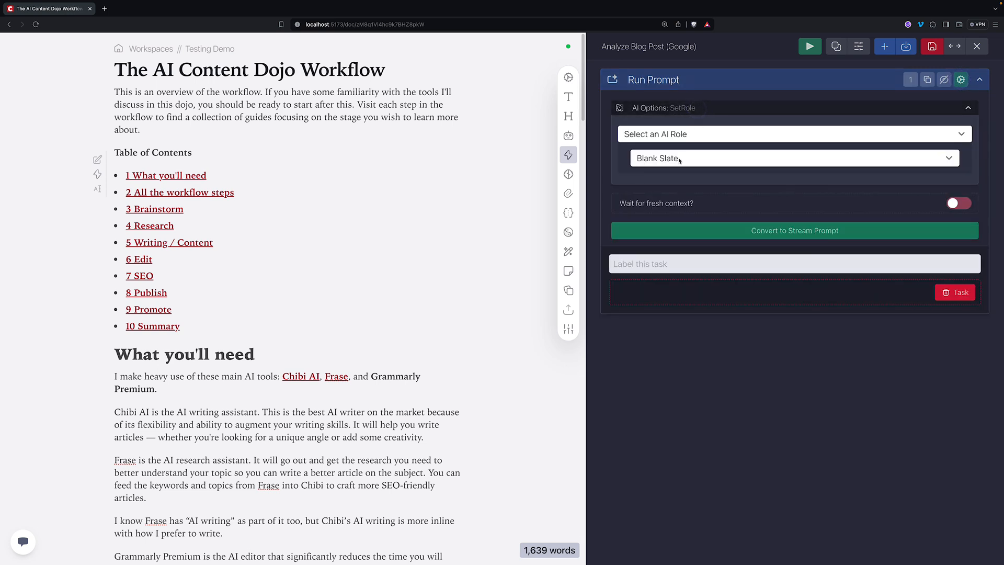
pyautogui.click(693, 107)
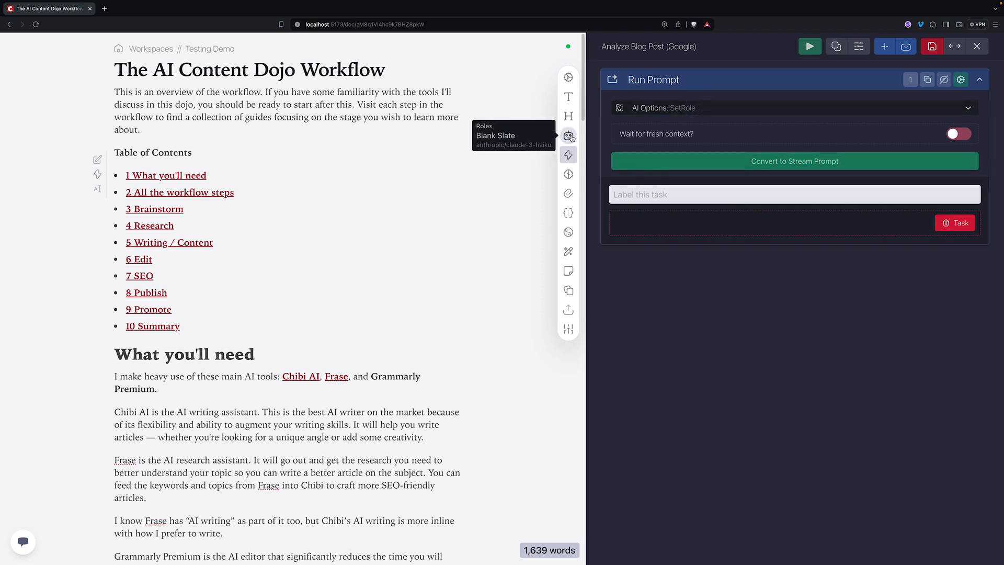
# - Label the Run Prompt task 'Analyze Post' and collapse it to its header
pyautogui.click(962, 80)
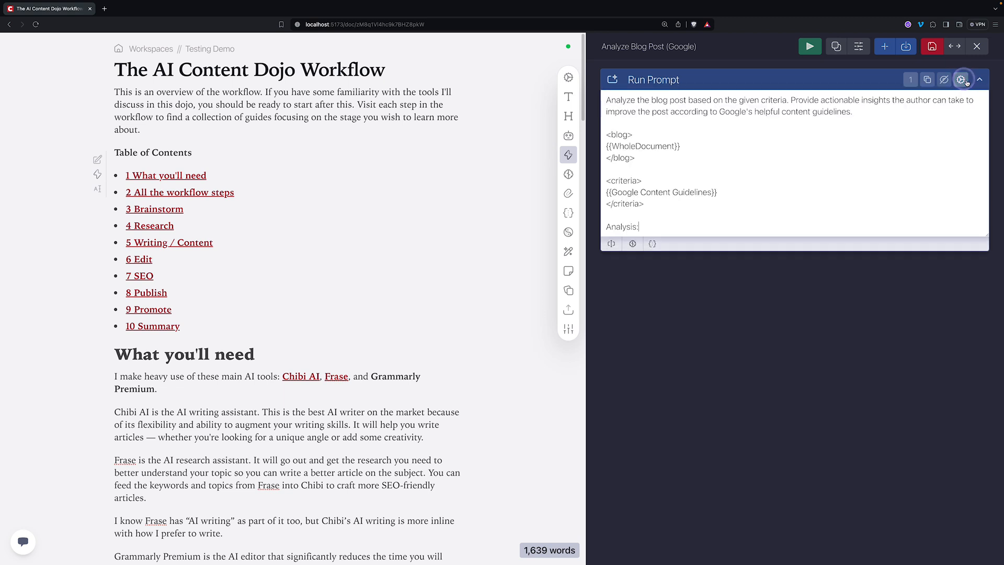
pyautogui.click(962, 80)
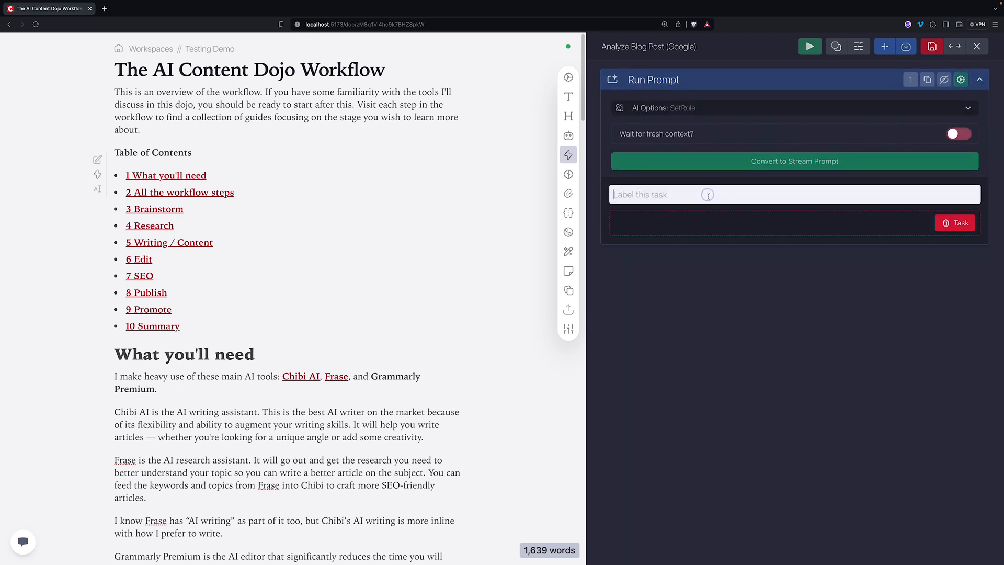
pyautogui.write('Anal')
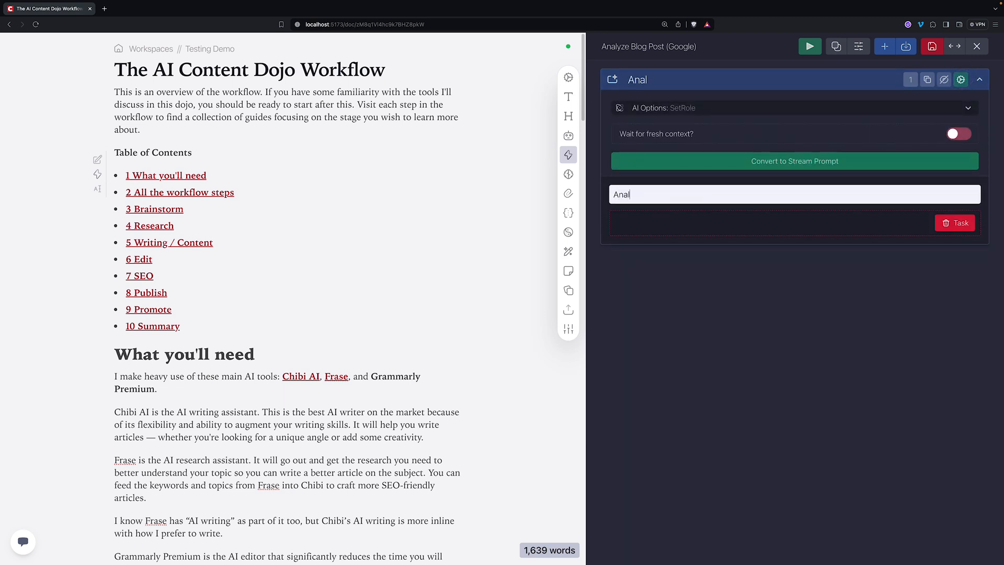
pyautogui.write('yze Post')
pyautogui.click(766, 77)
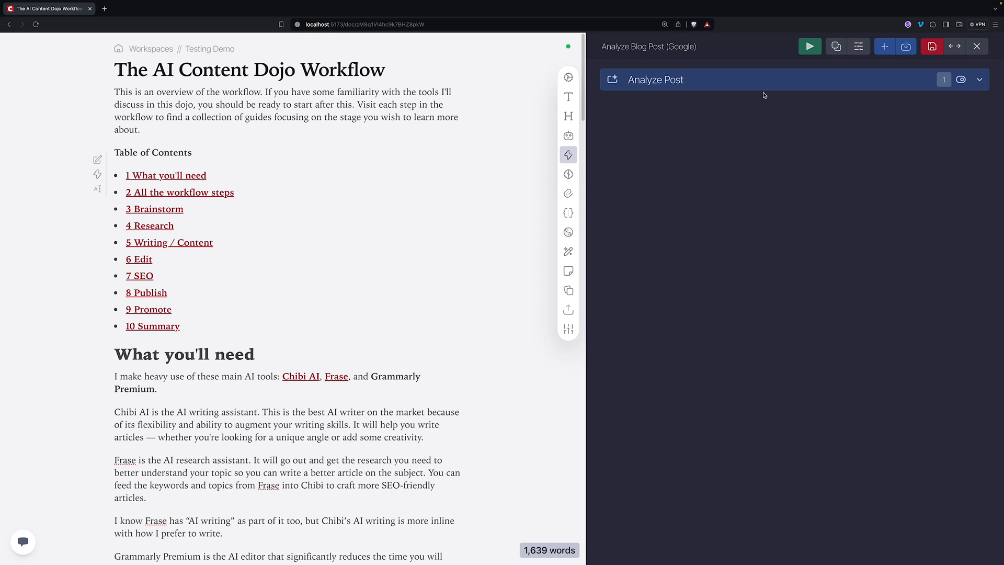
# - Add an Update Notes task after Analyze Post, found by searching 'notes'
pyautogui.click(883, 46)
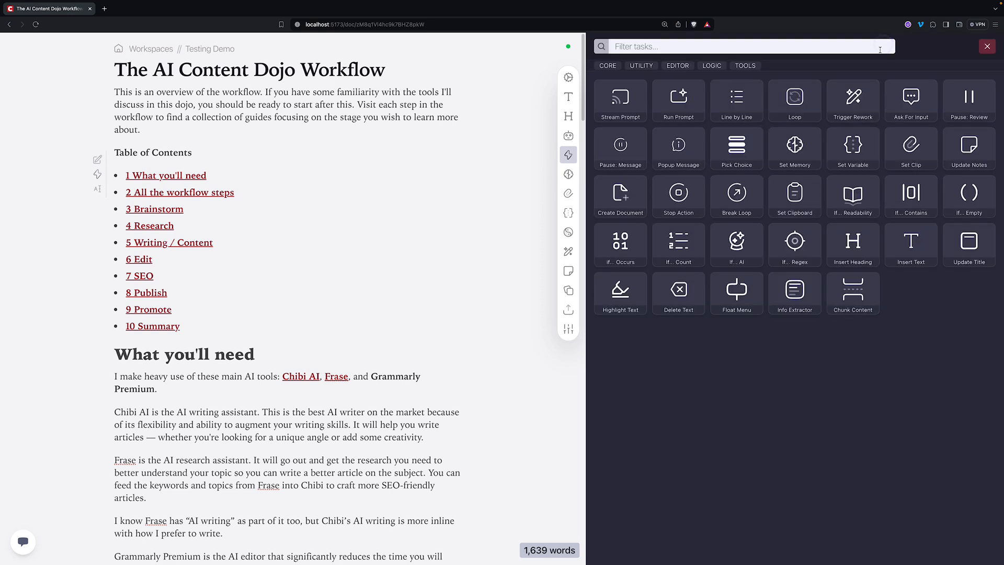
pyautogui.click(749, 46)
pyautogui.write('notes')
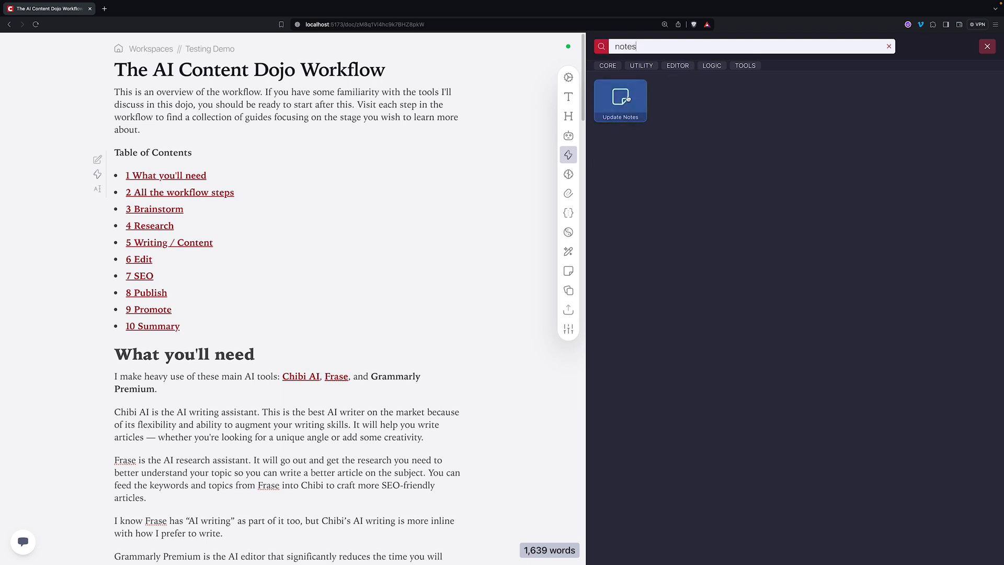
pyautogui.click(627, 98)
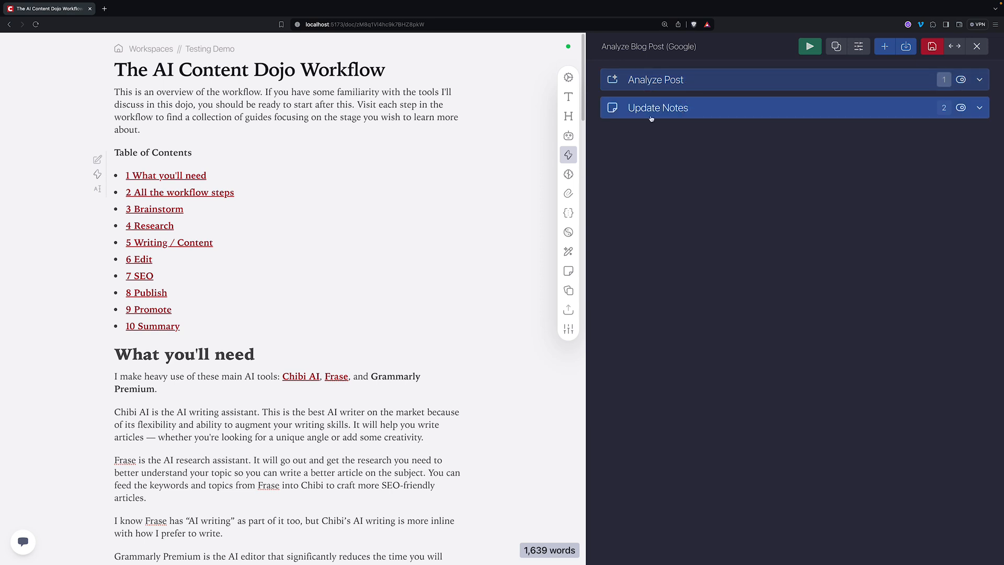
# - Label the new Update Notes task 'Send report to notes' and collapse it
pyautogui.click(570, 271)
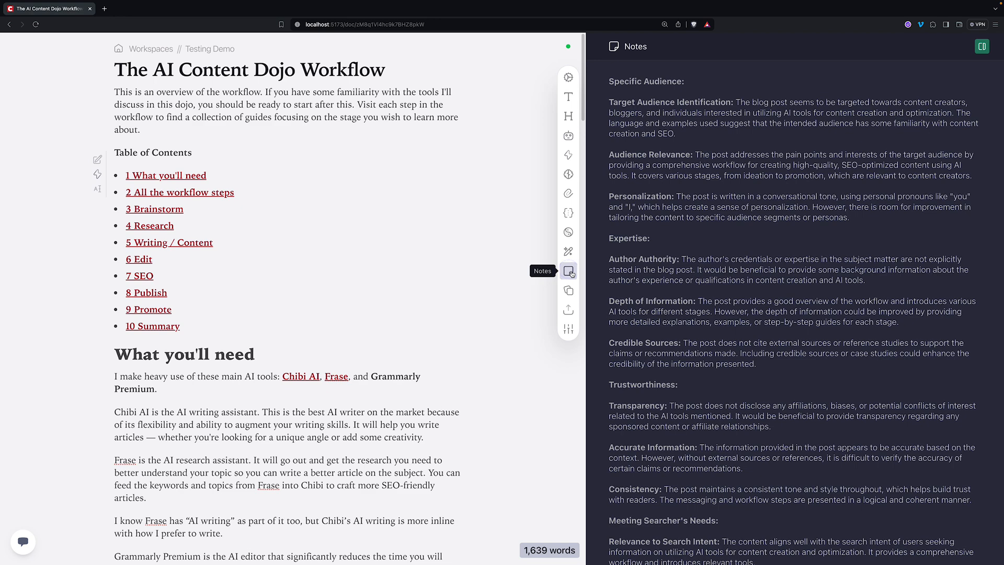
pyautogui.click(568, 154)
pyautogui.click(697, 104)
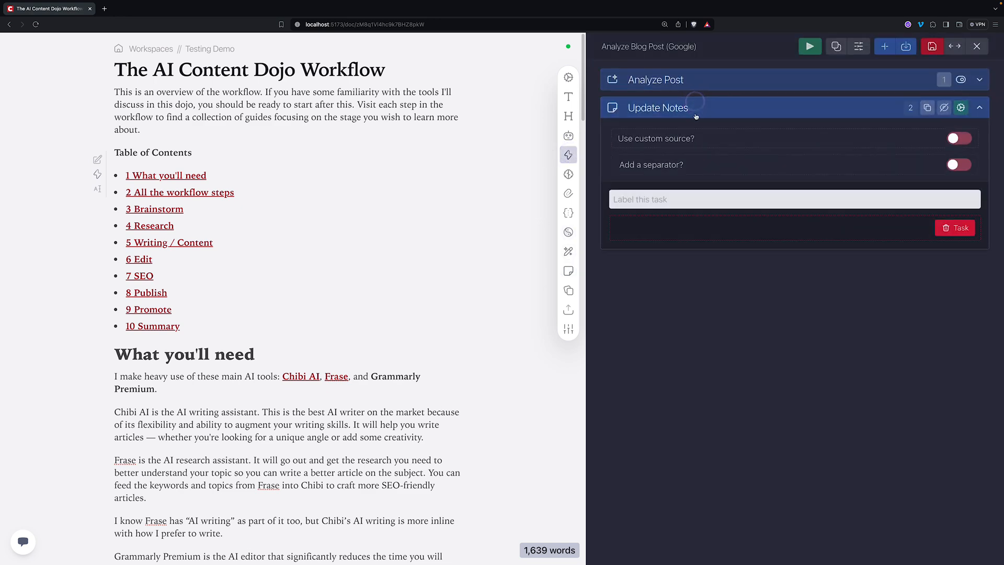
pyautogui.click(668, 199)
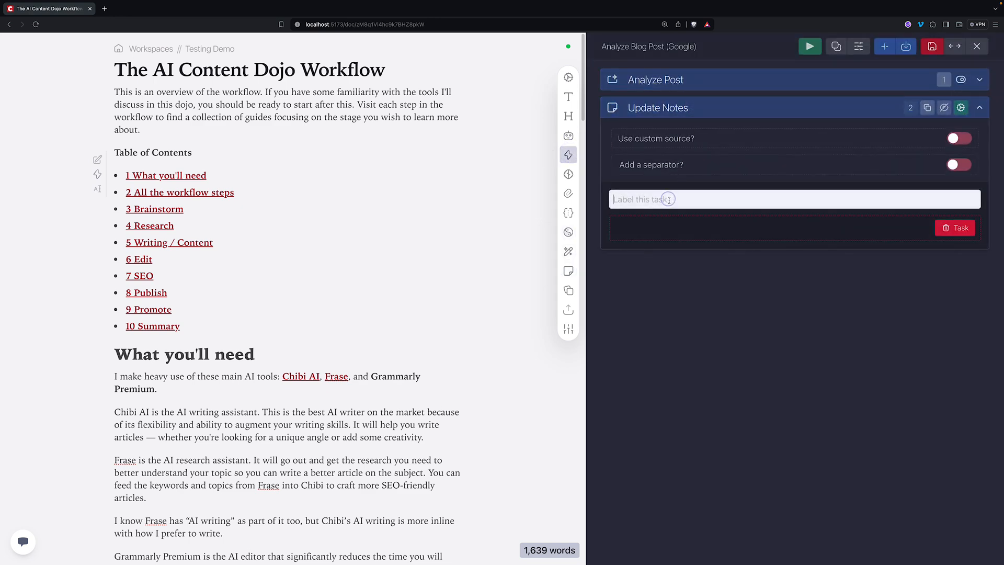
pyautogui.write('Send report to notes')
pyautogui.click(712, 108)
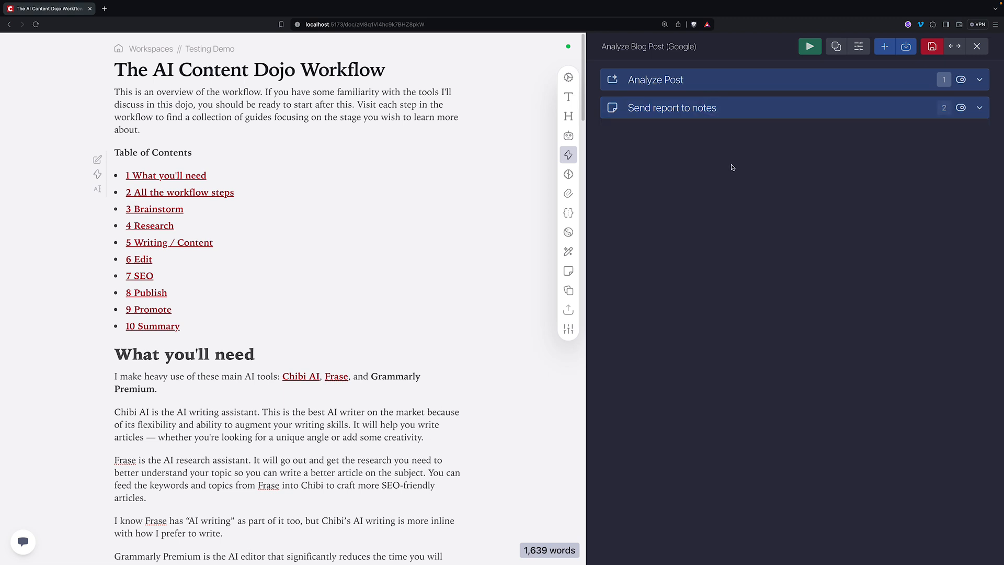
# - Save the action and clear all the old analysis out of Notes
pyautogui.click(931, 46)
pyautogui.click(569, 271)
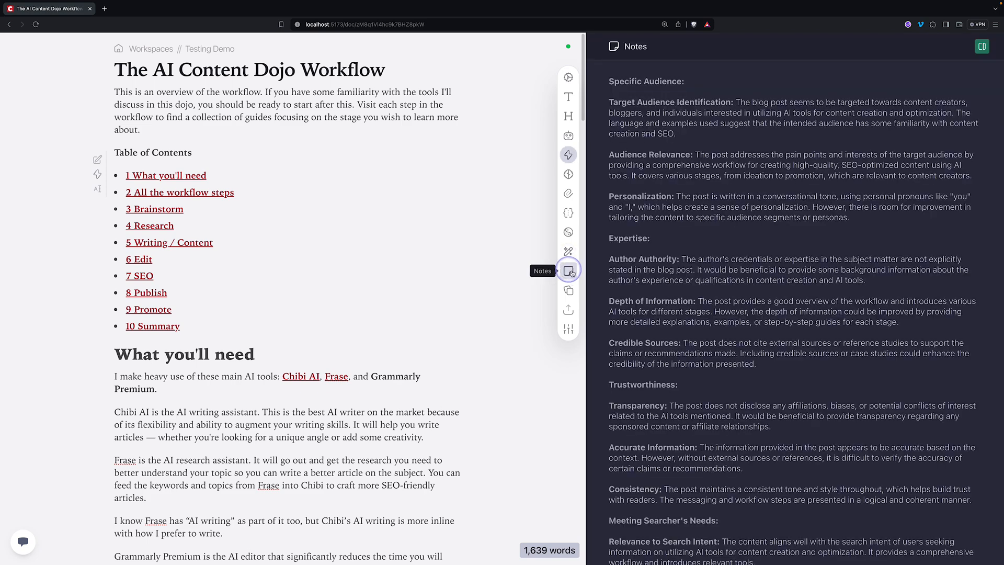
pyautogui.press('super+a')
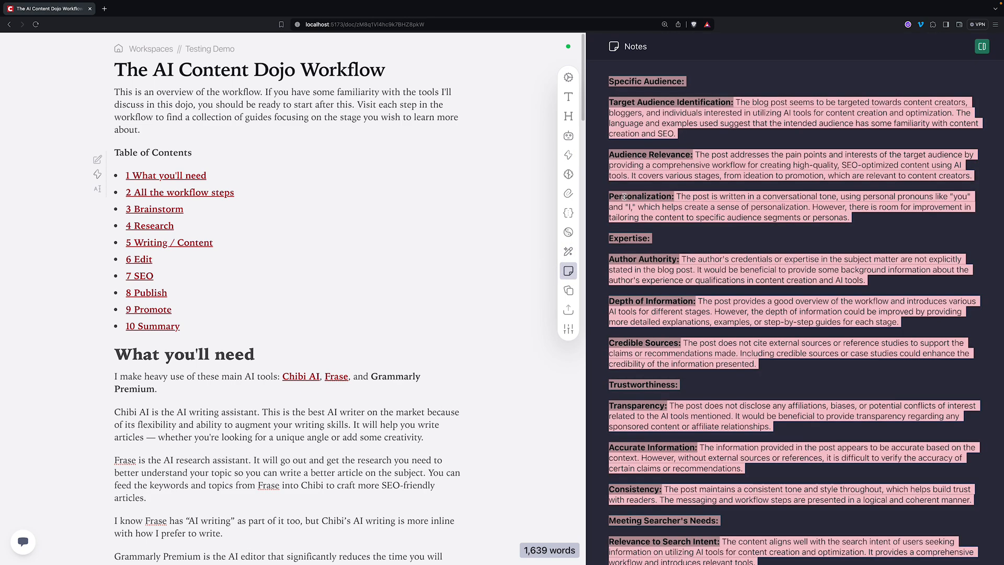
pyautogui.press('BackSpace')
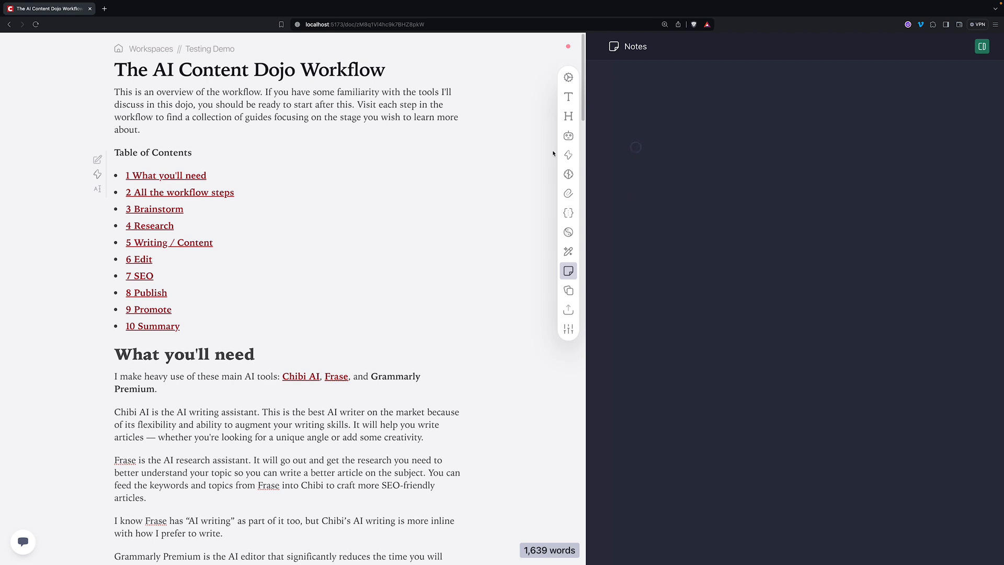
# - Rerun Analyze Blog Post (Google), with its {{Google Content Guidelines}} variable in Analyze Post
pyautogui.click(568, 155)
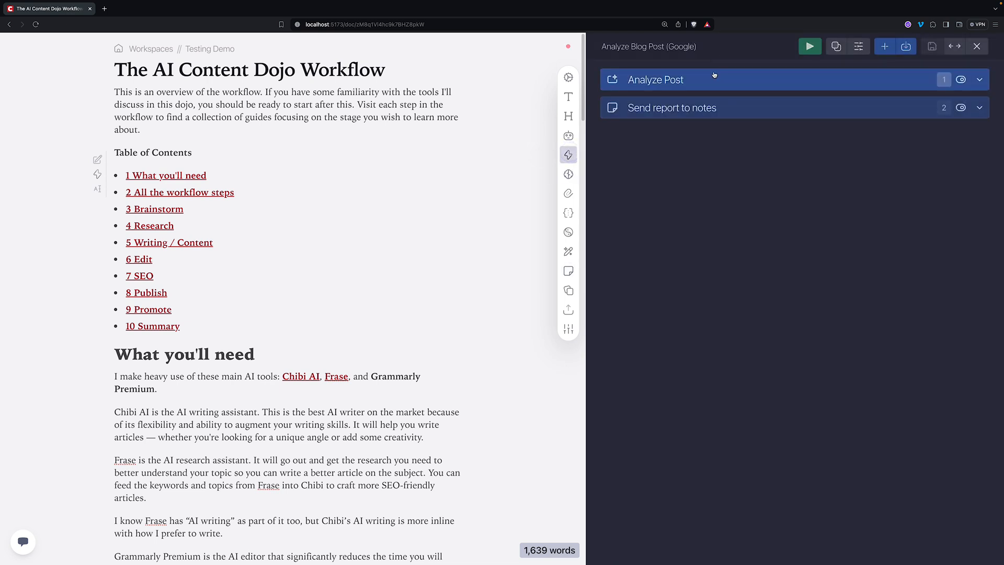
pyautogui.click(753, 84)
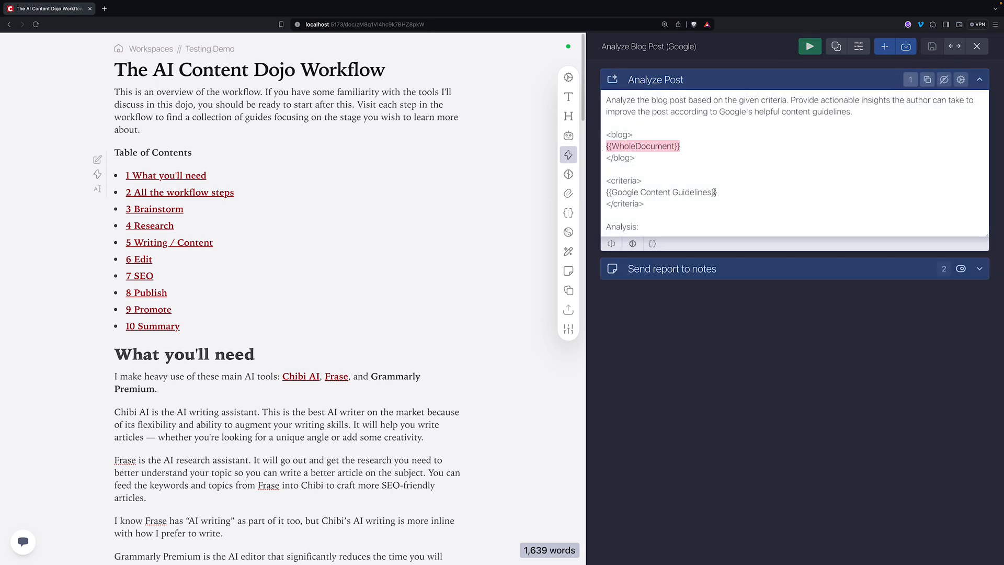
pyautogui.moveTo(716, 192); pyautogui.dragTo(604, 196)
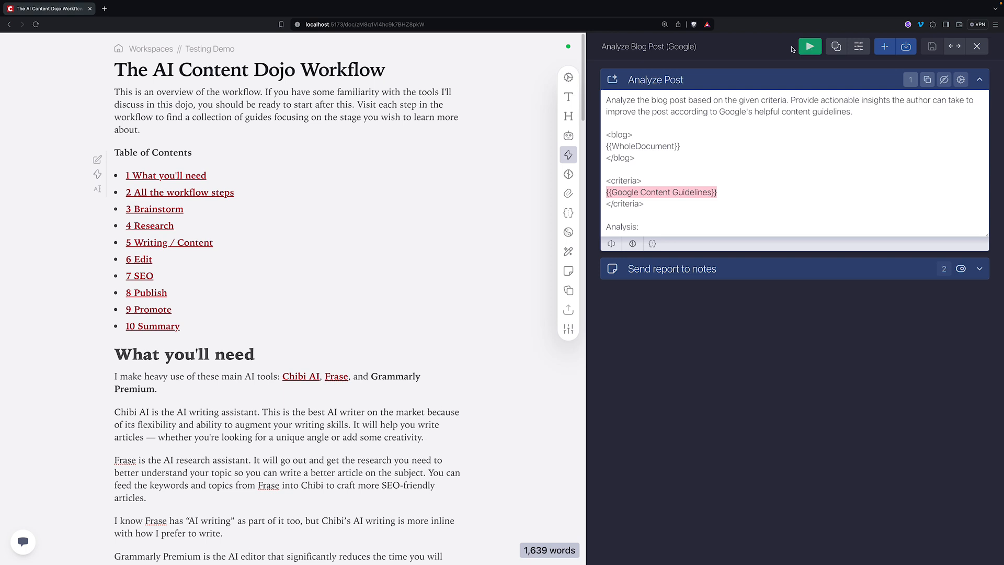
pyautogui.click(808, 46)
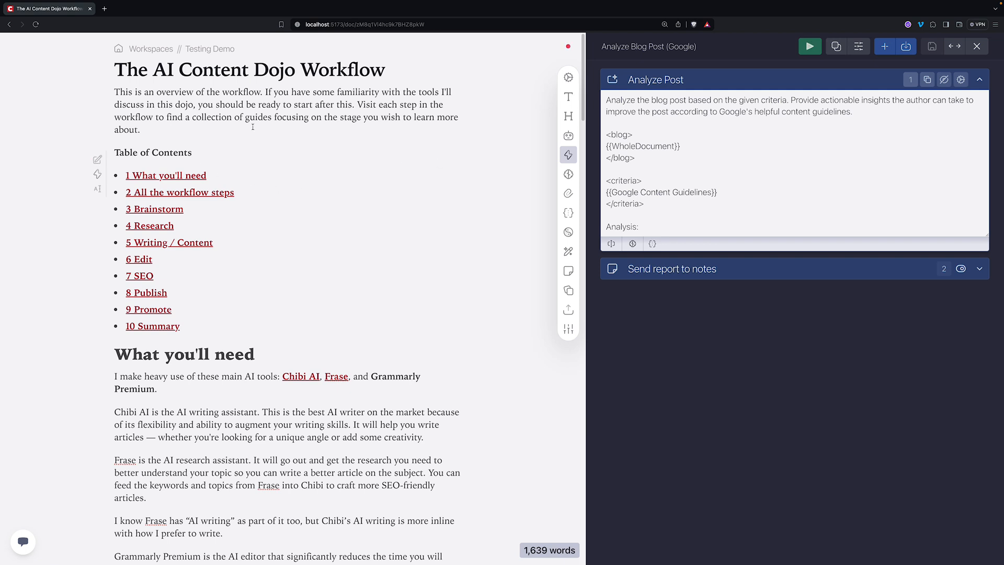
# - Review the fresh analysis in Notes, scrolling down to the Actionable Insights section
pyautogui.click(572, 274)
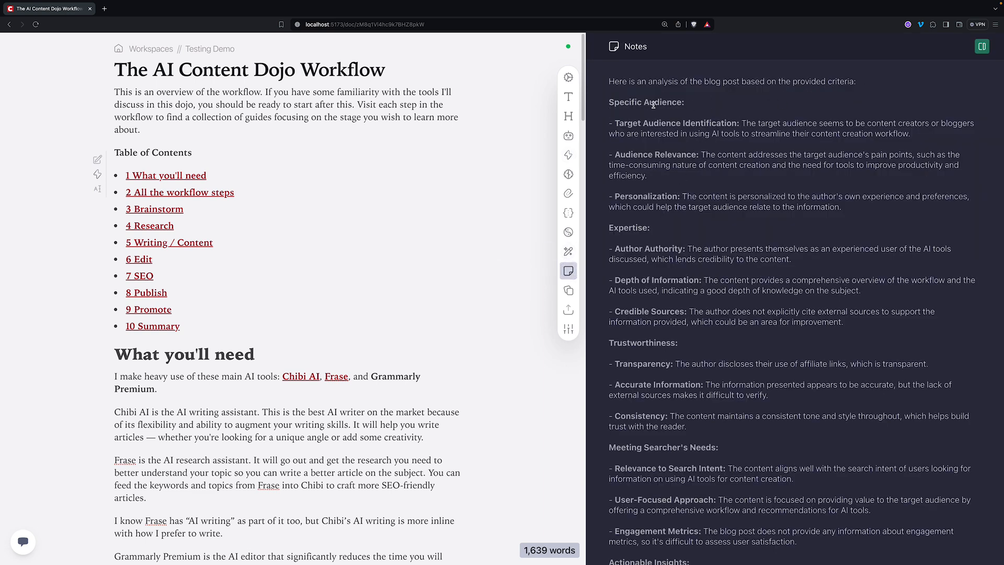
pyautogui.scroll(-2, 653, 105)
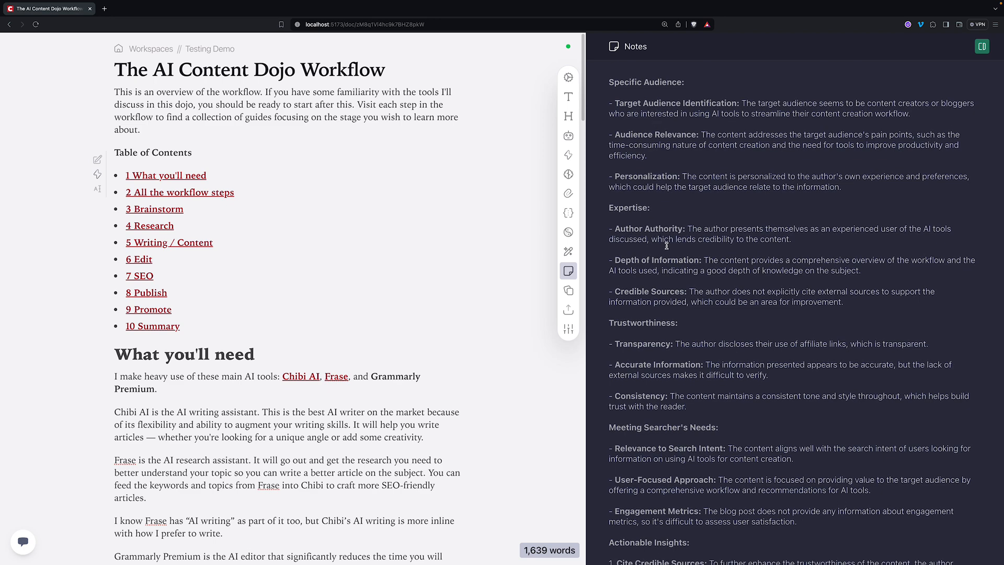
pyautogui.scroll(-6, 674, 353)
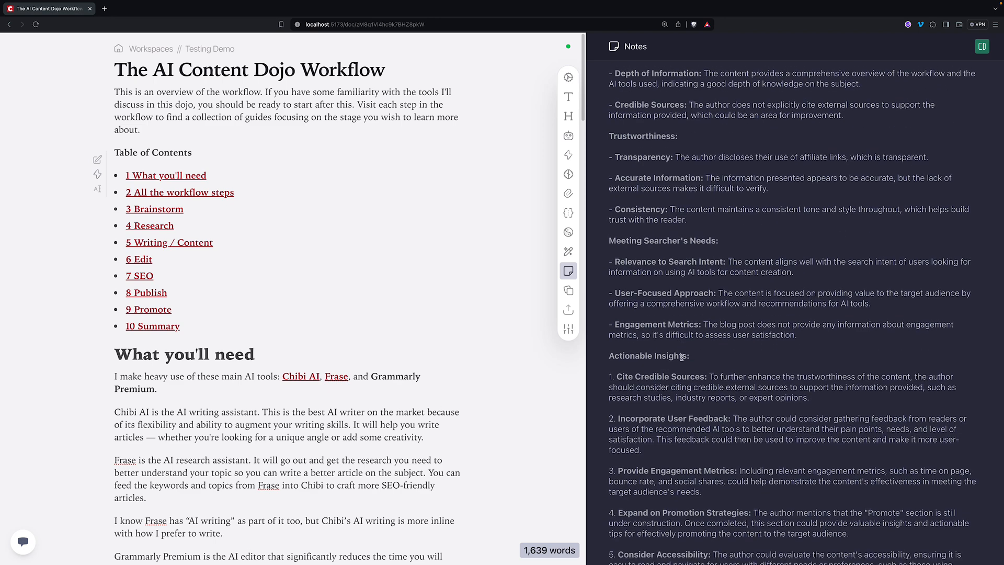
pyautogui.scroll(-3, 682, 357)
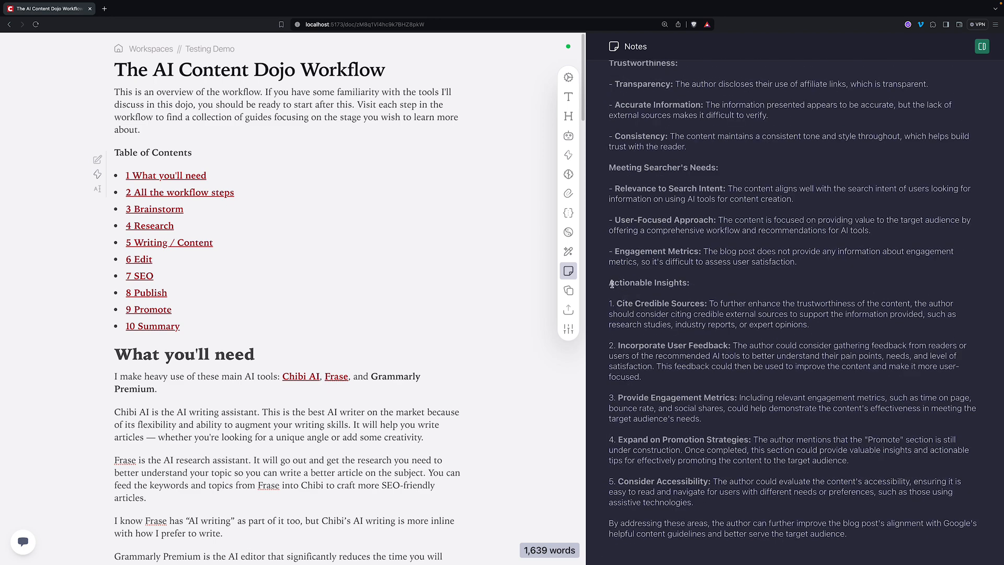
pyautogui.moveTo(610, 283); pyautogui.dragTo(851, 533)
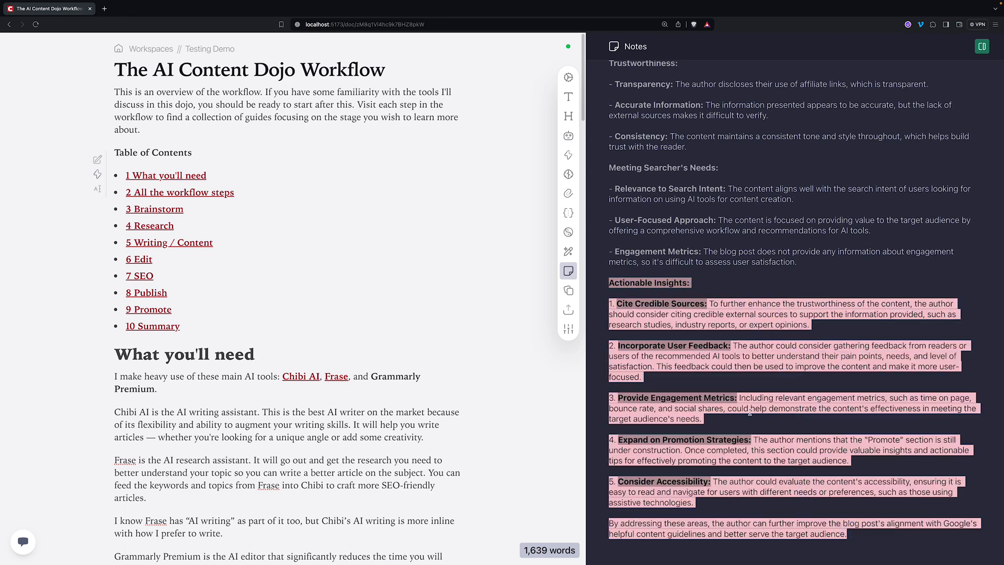
pyautogui.click(729, 290)
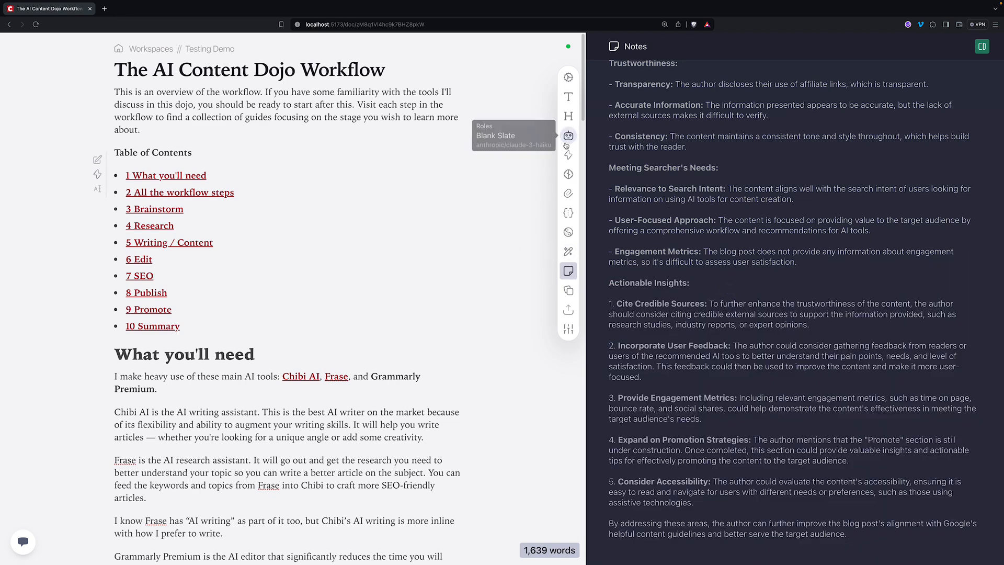
pyautogui.click(741, 163)
pyautogui.scroll(5, 755, 233)
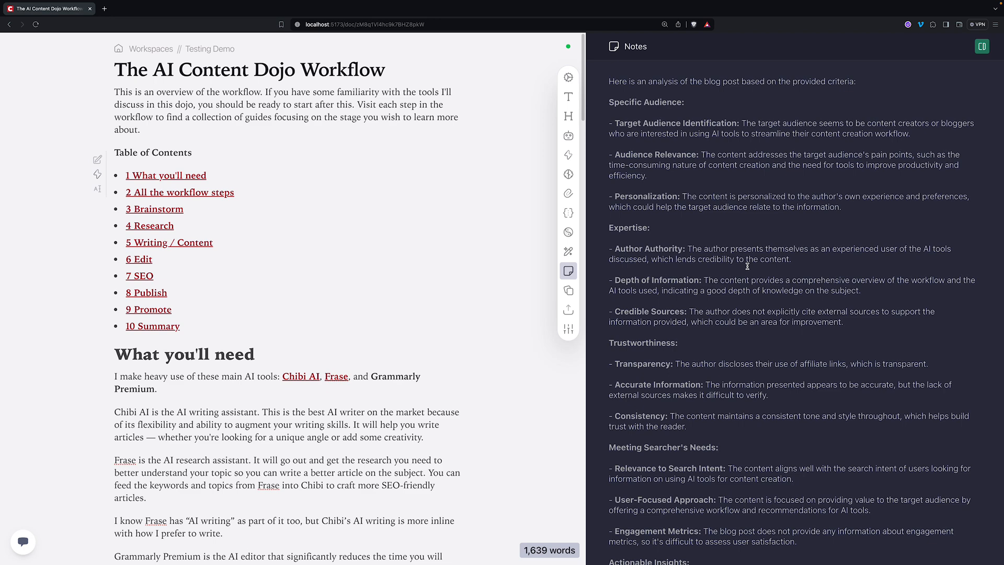
# - Go from the Workspaces list to the Models page via the account menu
pyautogui.click(150, 49)
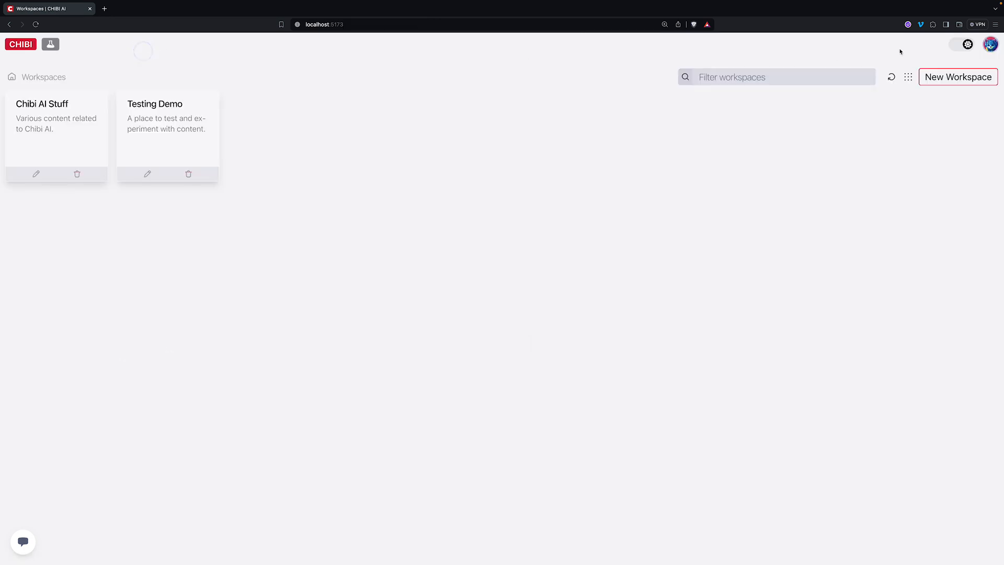
pyautogui.click(990, 44)
pyautogui.click(975, 66)
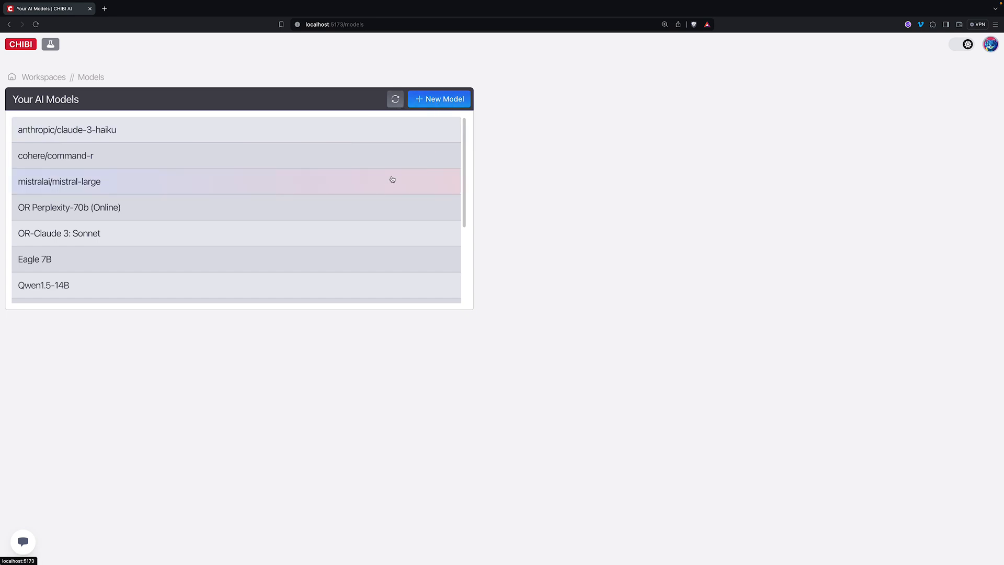
pyautogui.scroll(-5, 392, 179)
pyautogui.scroll(5, 394, 190)
# - Start a new OpenRouter model, filter its list by 'claude 3', then return to Workspaces
pyautogui.click(441, 99)
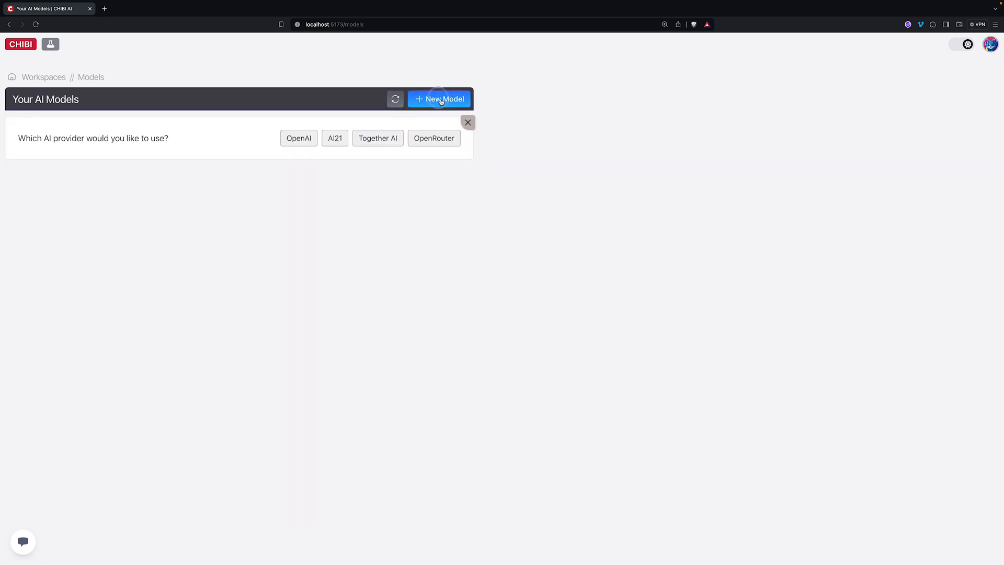
pyautogui.click(429, 140)
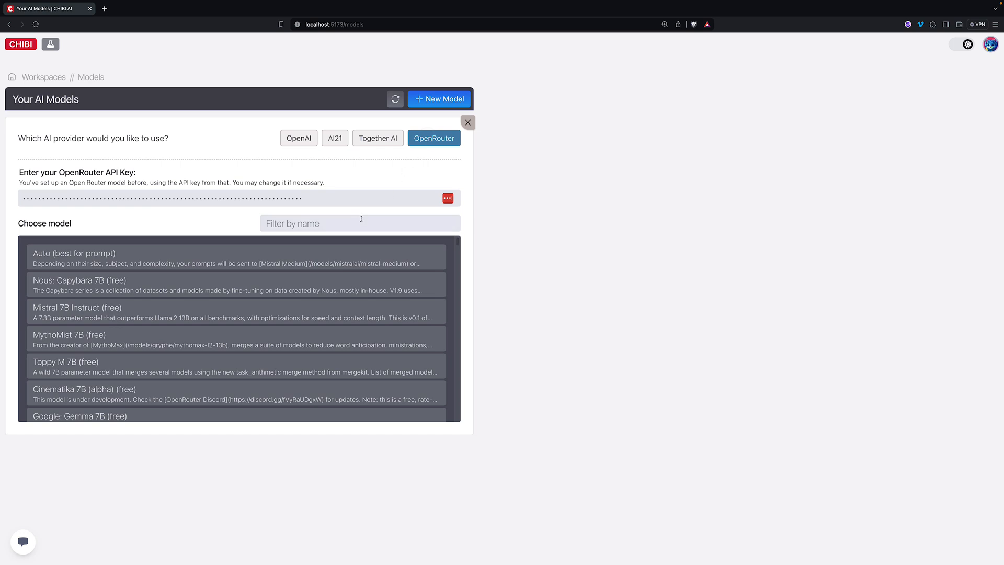
pyautogui.scroll(-2, 233, 287)
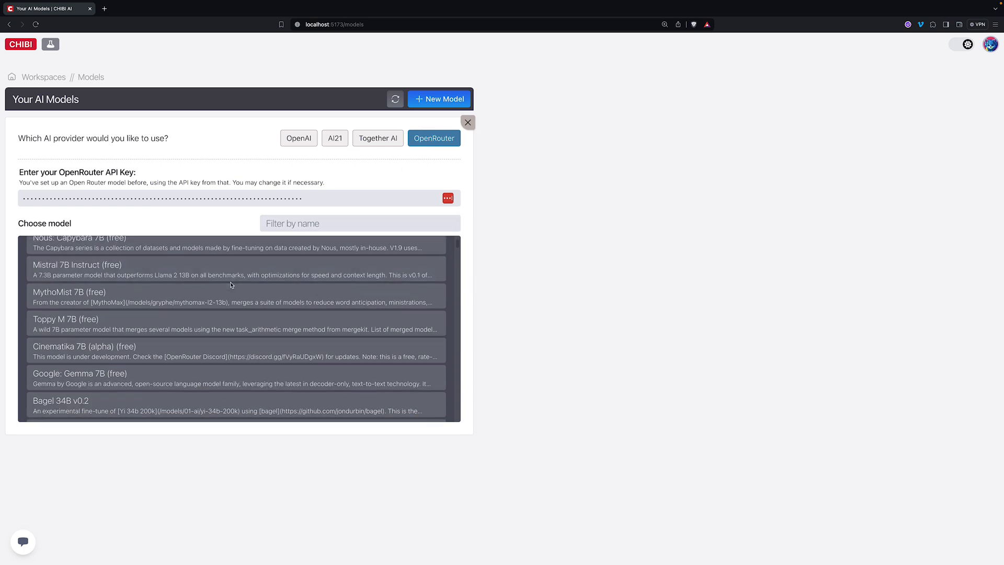
pyautogui.scroll(-2, 239, 293)
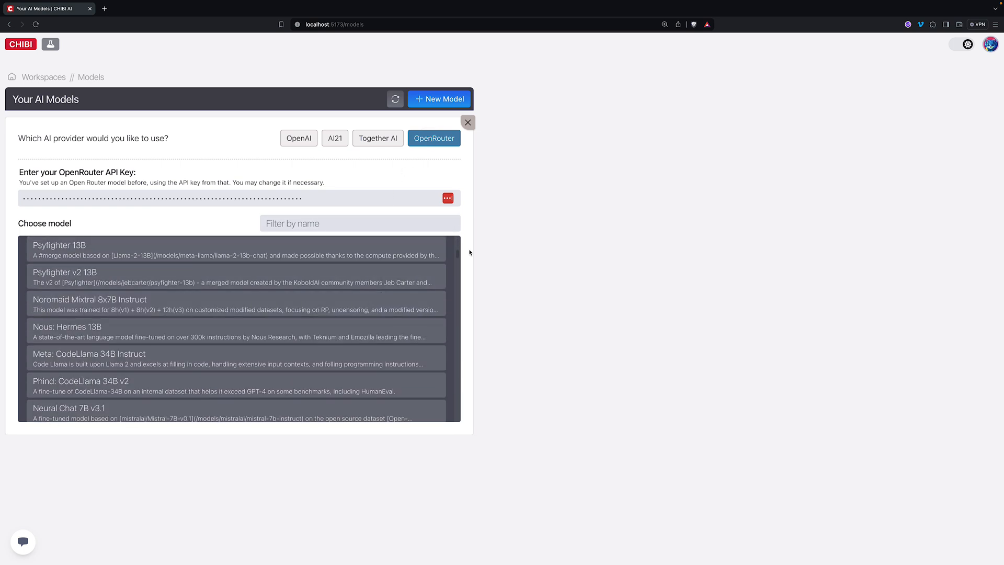
pyautogui.moveTo(456, 252)
pyautogui.mouseDown()
pyautogui.moveTo(459, 419)
pyautogui.moveTo(456, 237)
pyautogui.mouseUp()
pyautogui.click(377, 225)
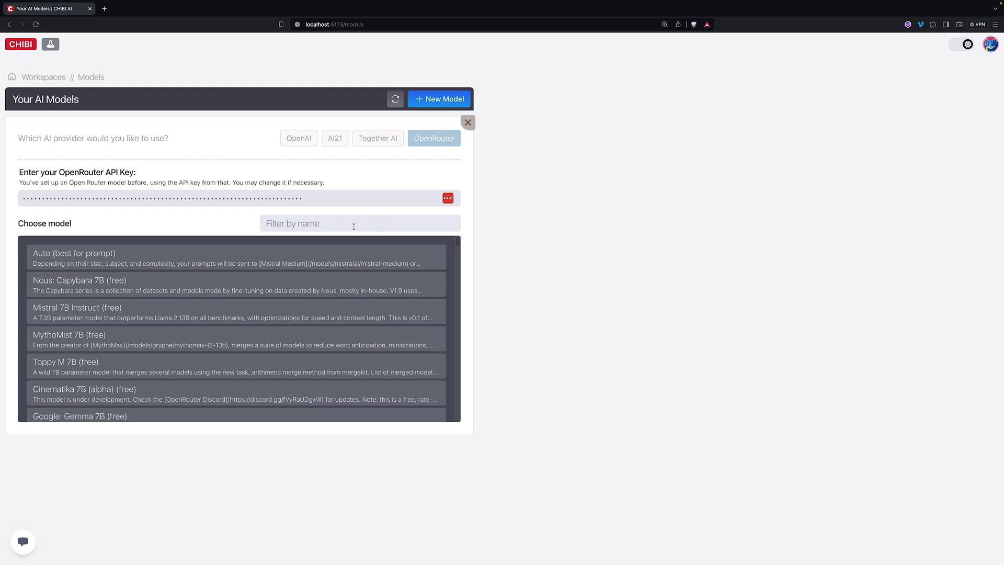
pyautogui.write('cla')
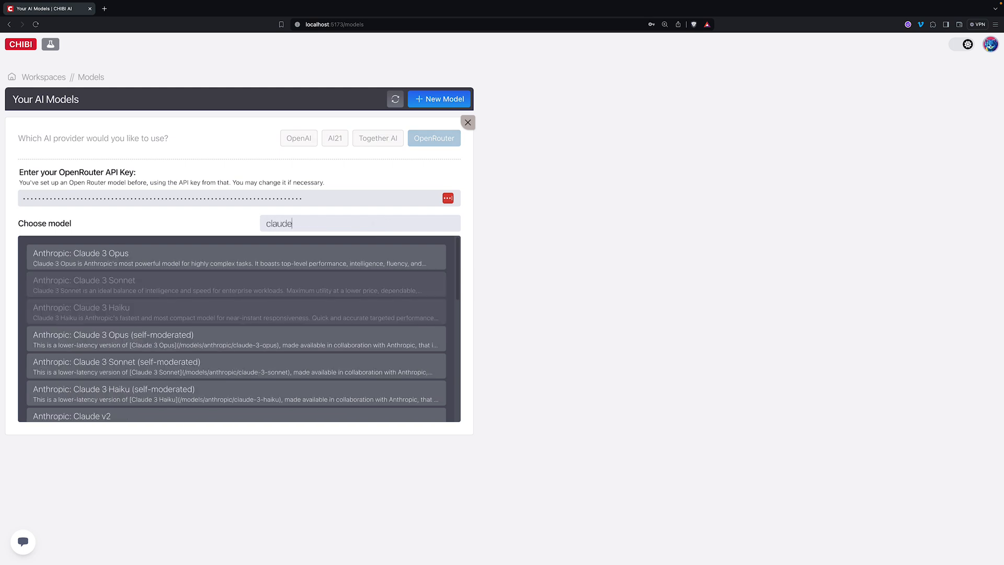
pyautogui.write('ude 3')
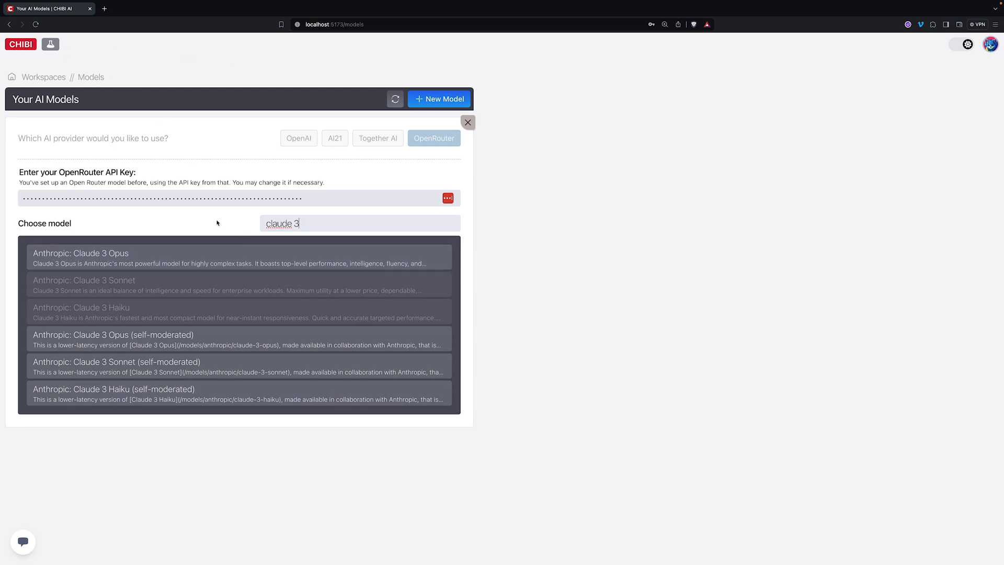
pyautogui.click(48, 80)
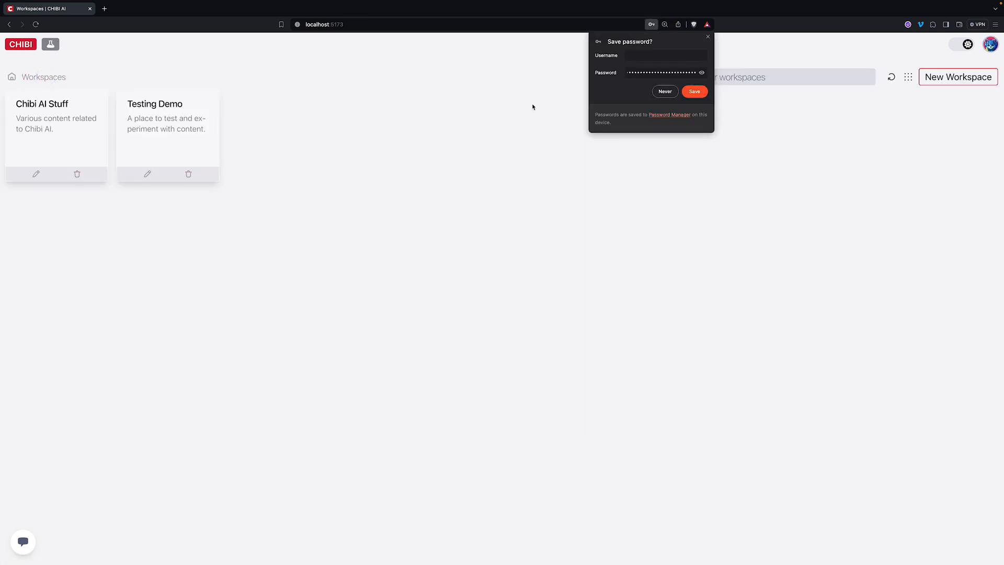
# - Decline saving the password and open The AI Content Dojo Workflow in Testing Demo
pyautogui.click(669, 93)
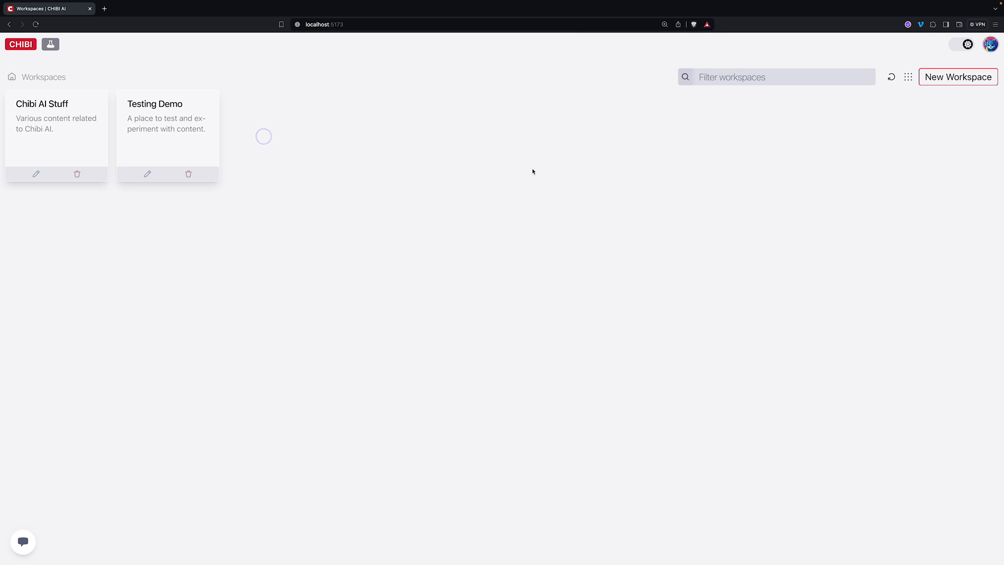
pyautogui.click(161, 99)
pyautogui.click(66, 114)
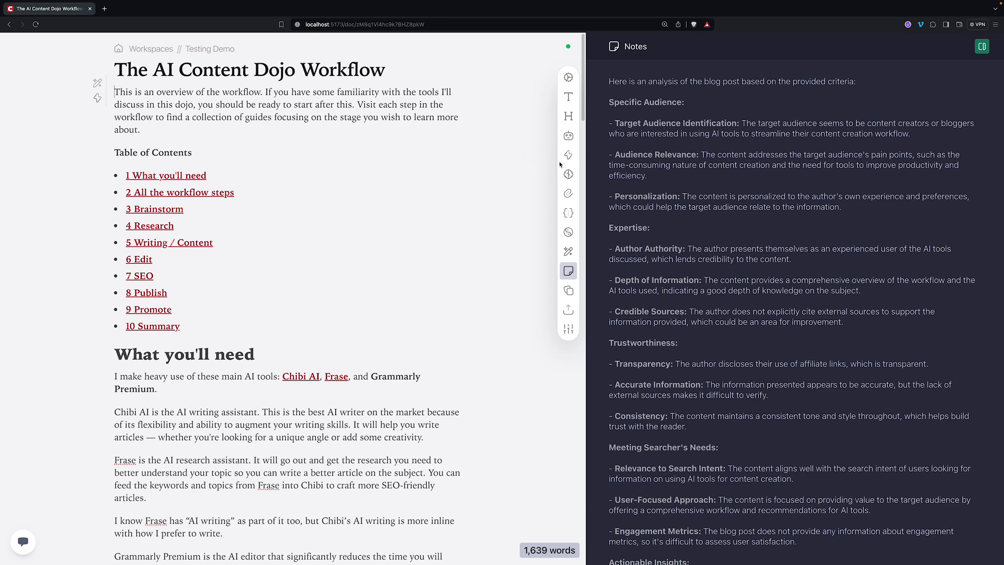
# - Collapse the Analyze Post step of Analyze Blog Post (Google) and close the action editor
pyautogui.click(572, 156)
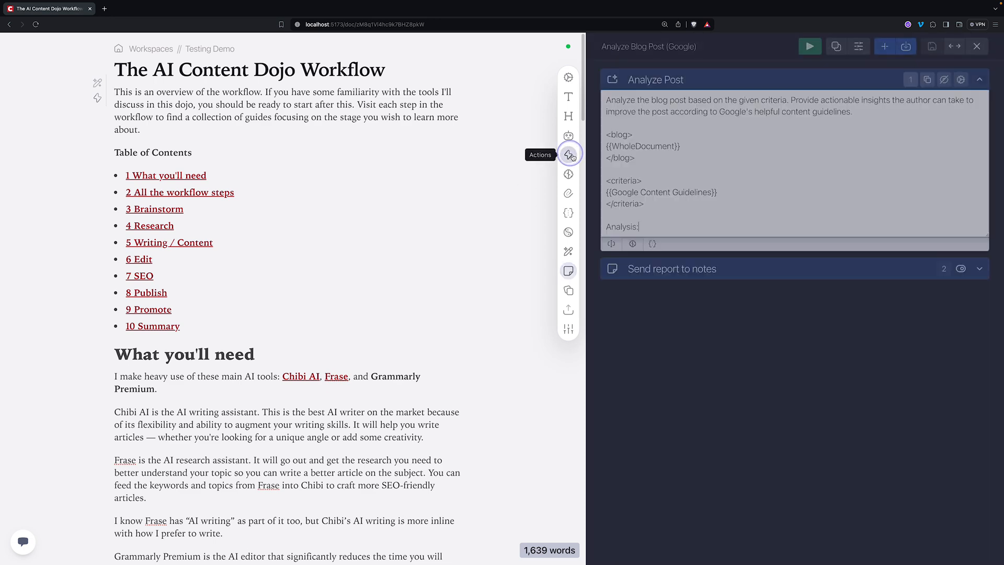
pyautogui.click(746, 76)
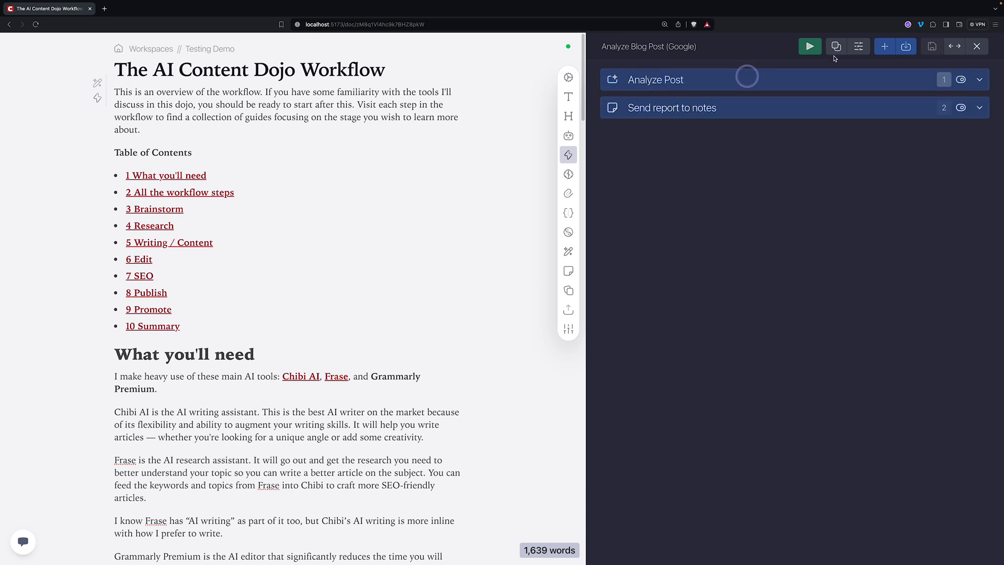
pyautogui.click(977, 46)
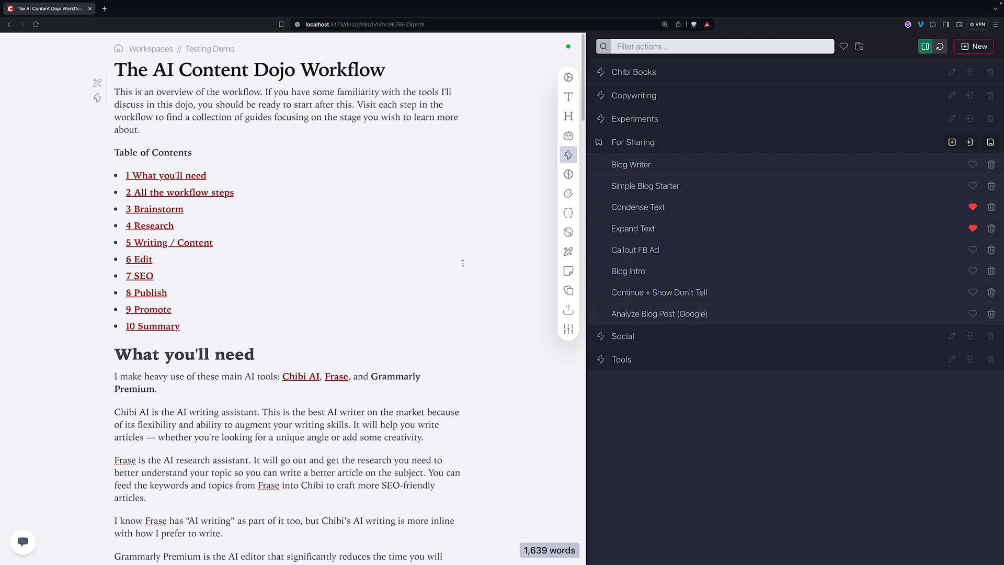
# - Review the Notes analysis, highlighting the Cite Credible Sources and Incorporate User Feedback insights
pyautogui.click(568, 270)
pyautogui.scroll(-5, 723, 243)
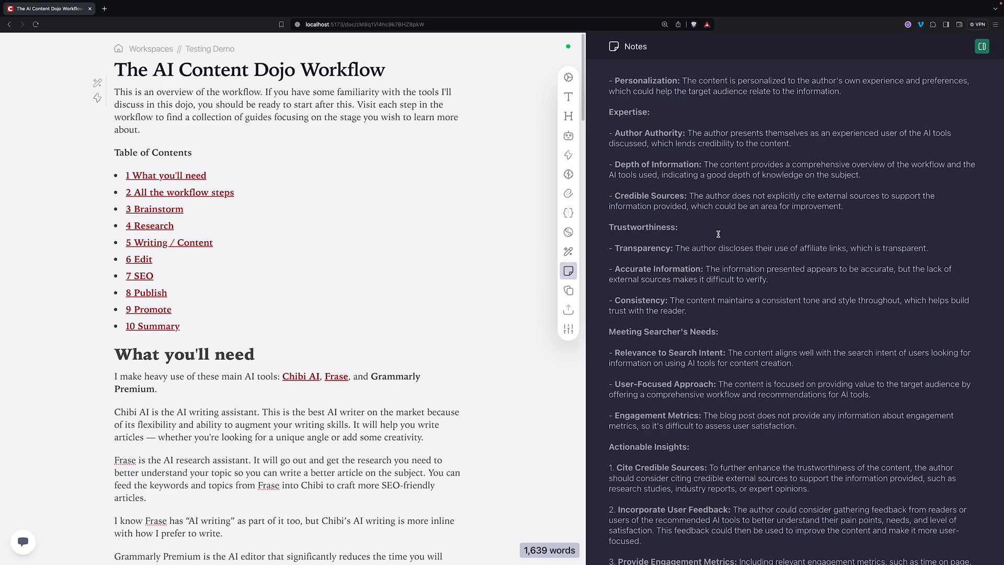
pyautogui.scroll(4, 723, 243)
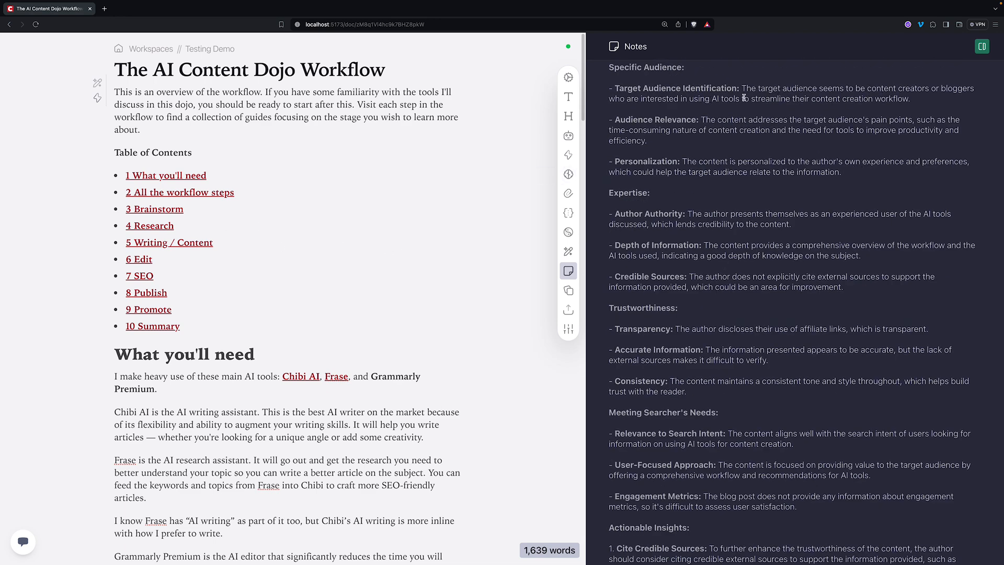
pyautogui.scroll(-4, 779, 220)
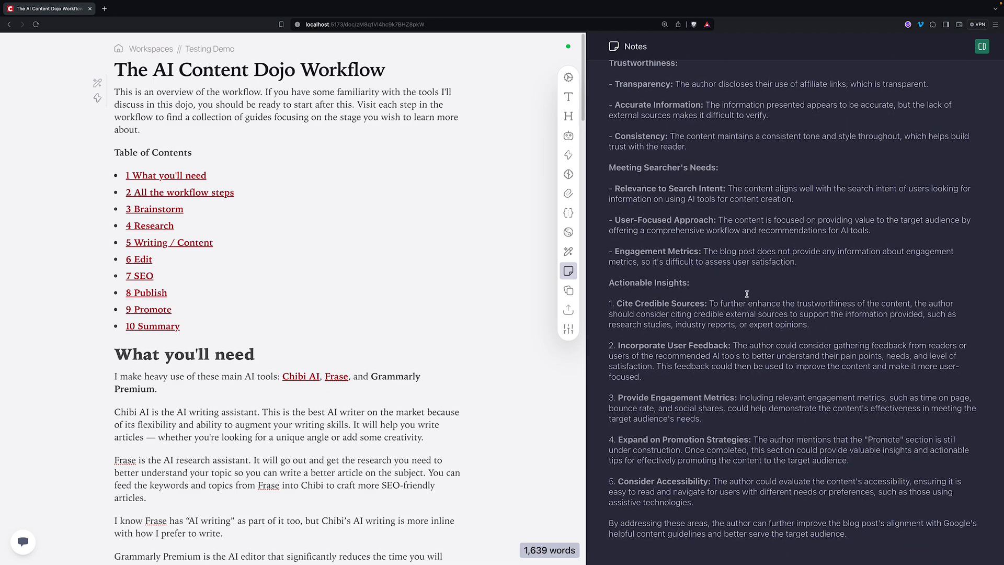
pyautogui.moveTo(708, 305); pyautogui.dragTo(615, 305)
pyautogui.moveTo(730, 347); pyautogui.dragTo(621, 353)
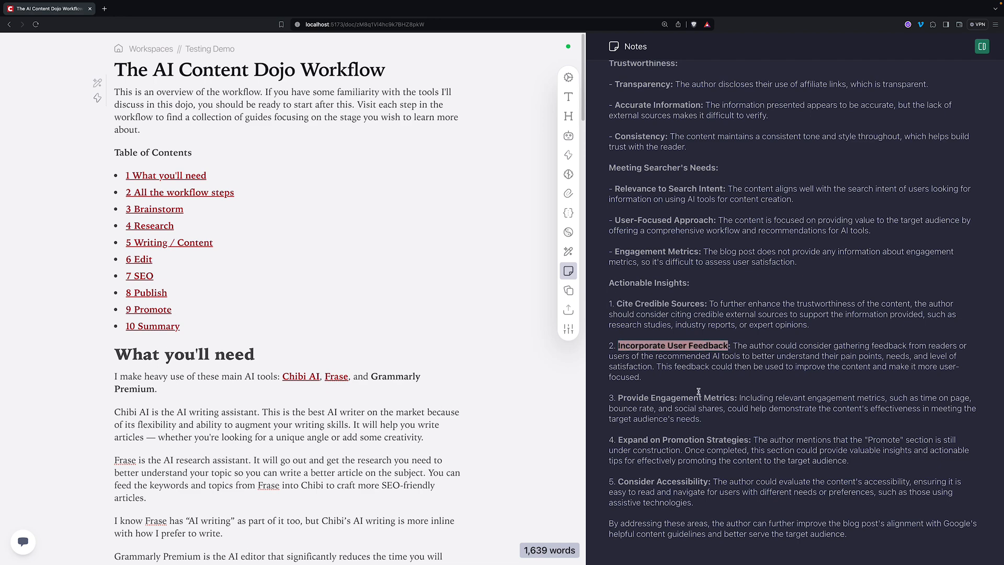
pyautogui.scroll(5, 698, 389)
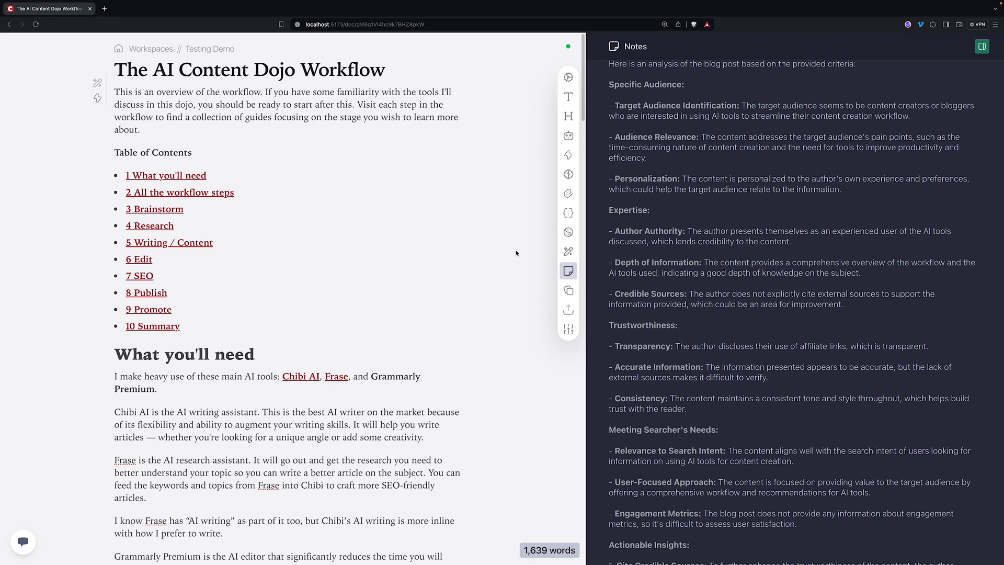
pyautogui.click(568, 155)
pyautogui.click(655, 314)
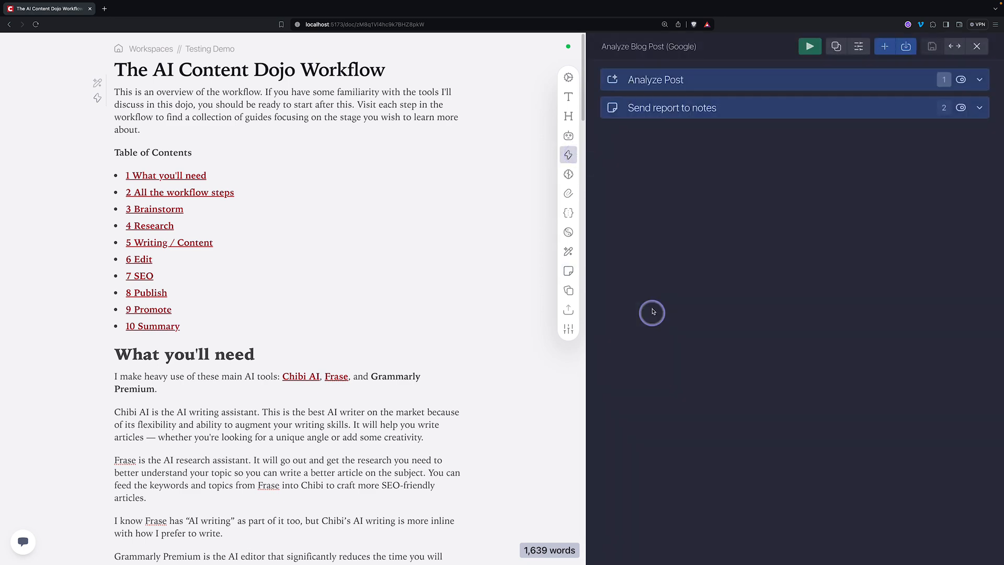
pyautogui.click(662, 81)
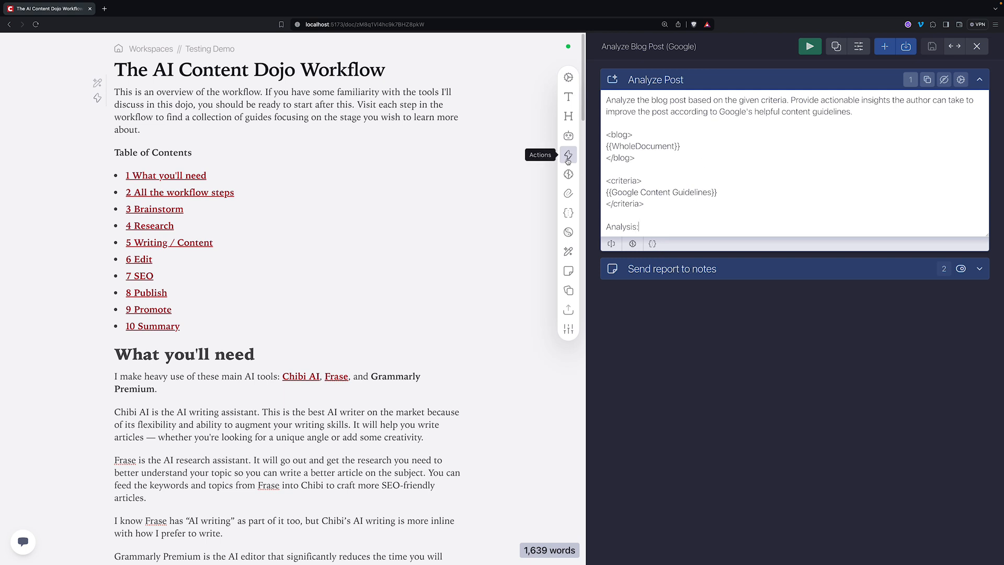
pyautogui.click(573, 141)
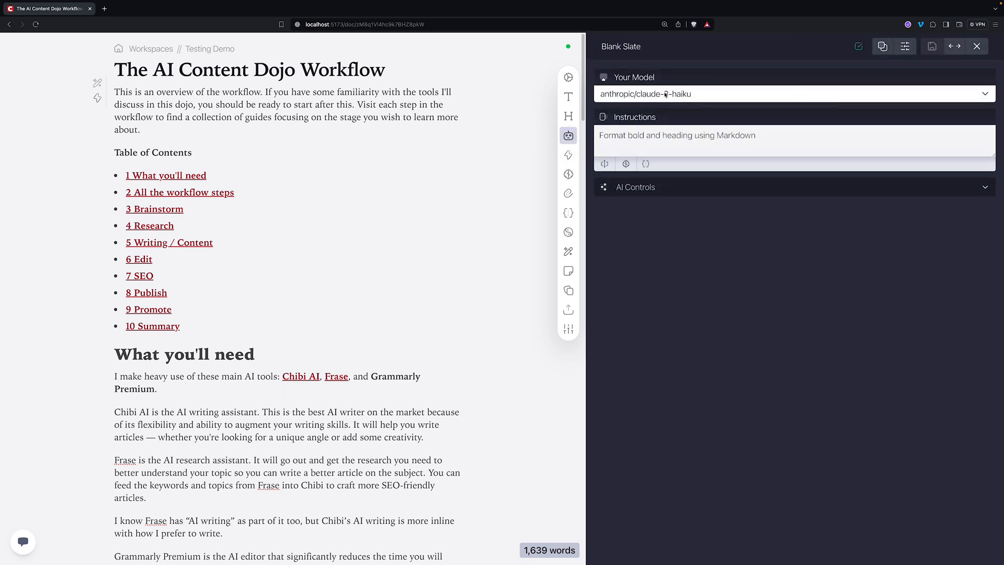
pyautogui.click(659, 188)
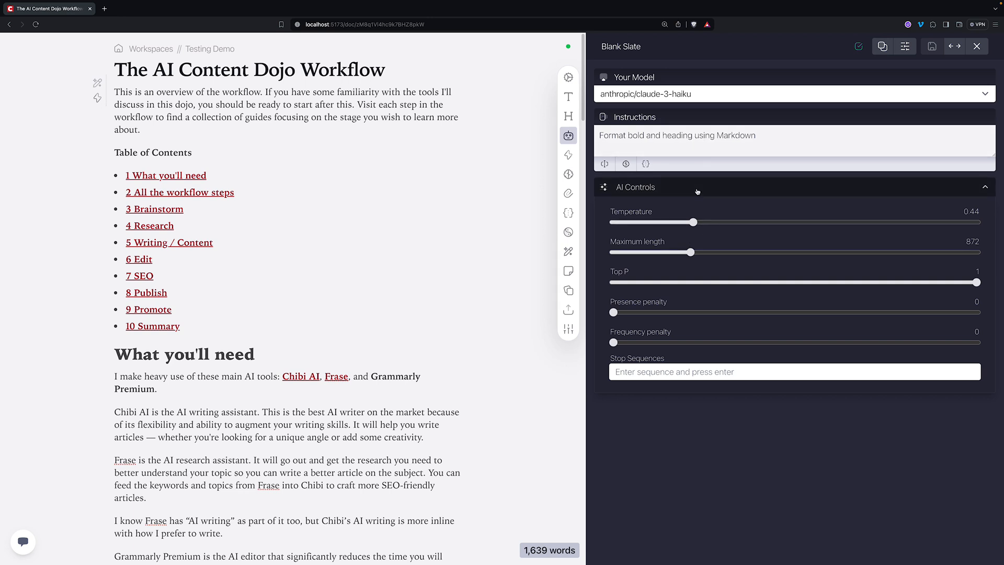
pyautogui.moveTo(756, 136); pyautogui.dragTo(607, 137)
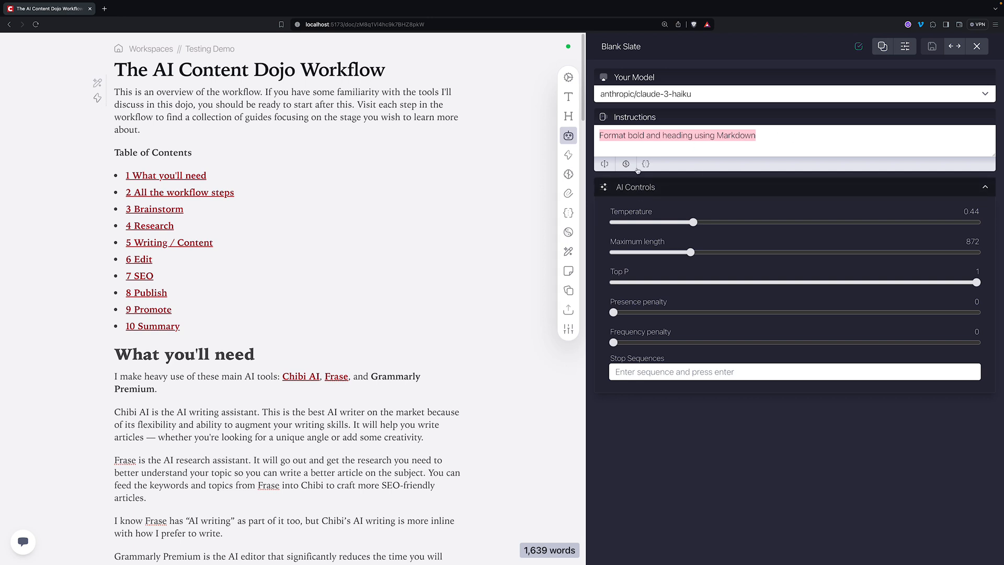
pyautogui.click(568, 271)
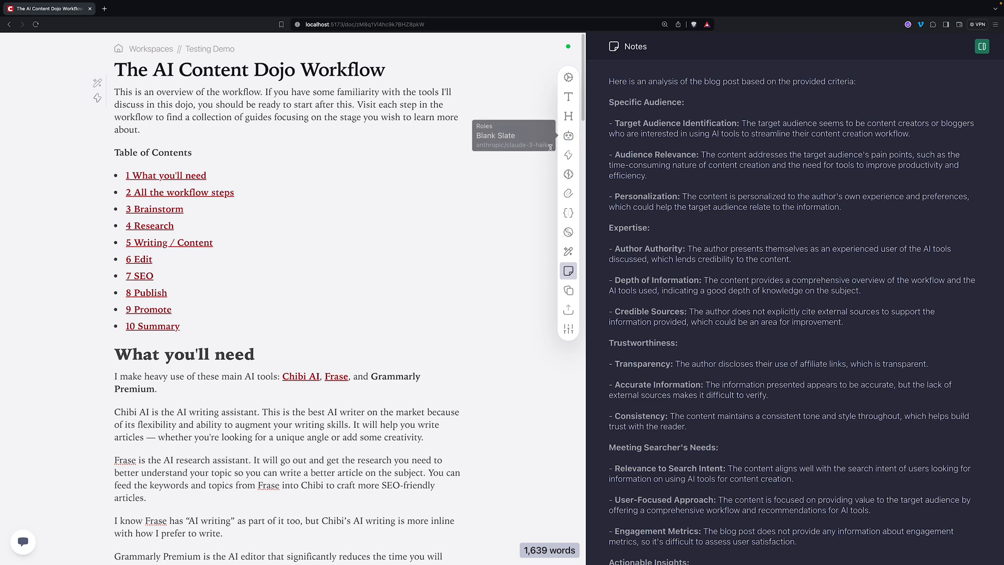
# - Open the Analyze Blog Post (Google) action and collapse its Analyze Post step
pyautogui.click(573, 156)
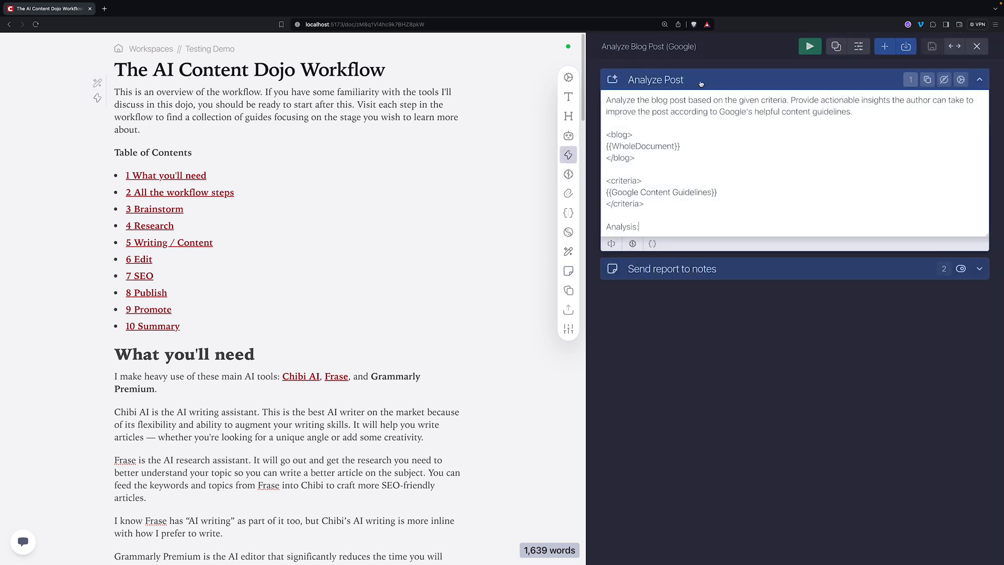
pyautogui.click(697, 80)
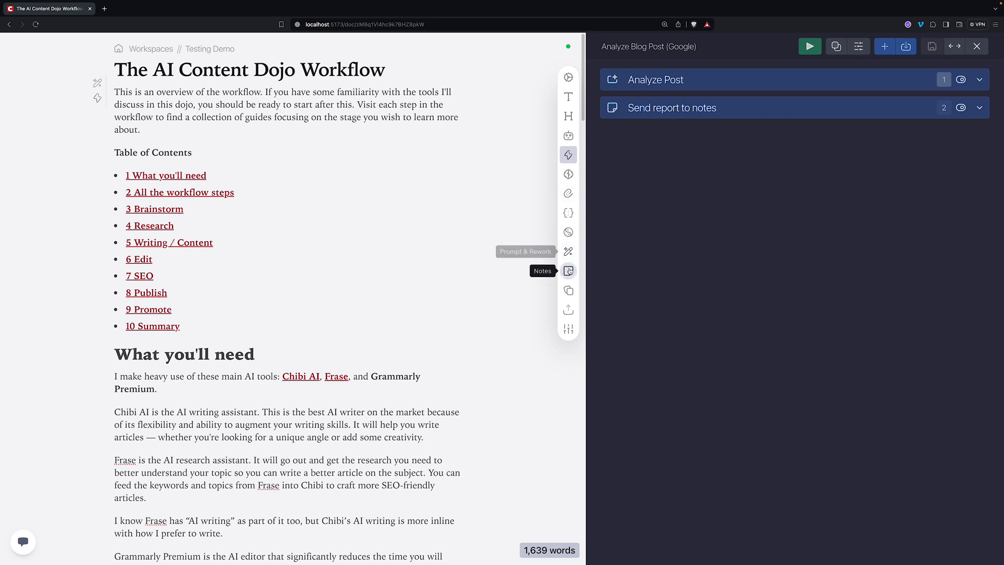
pyautogui.click(569, 212)
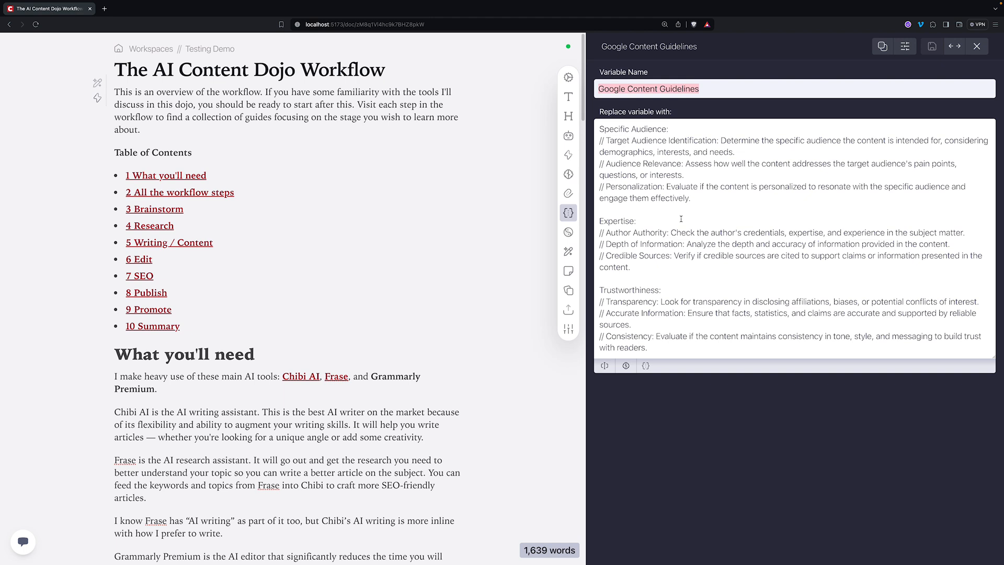
pyautogui.scroll(-3, 688, 221)
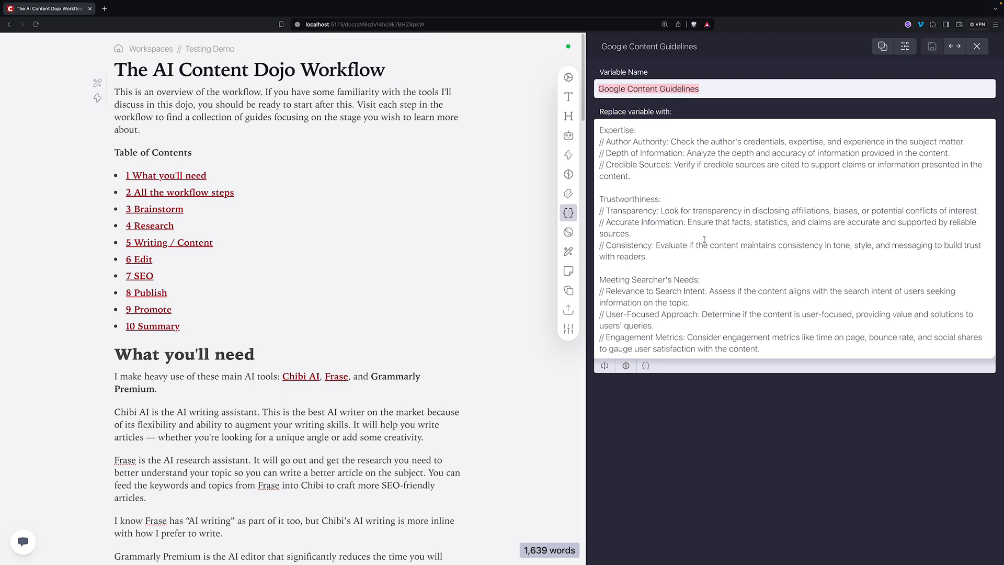
pyautogui.moveTo(767, 354); pyautogui.dragTo(599, 337)
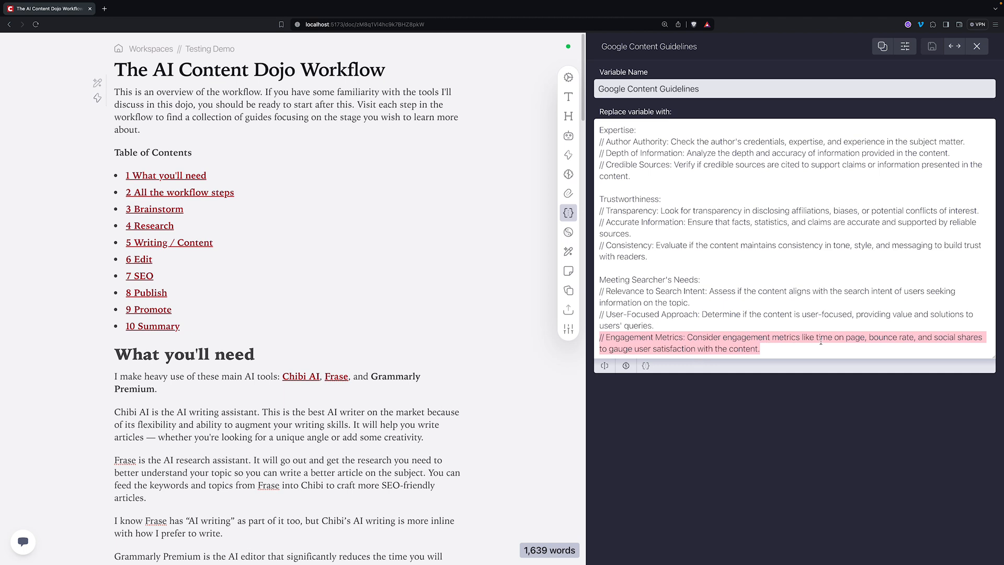
pyautogui.click(745, 355)
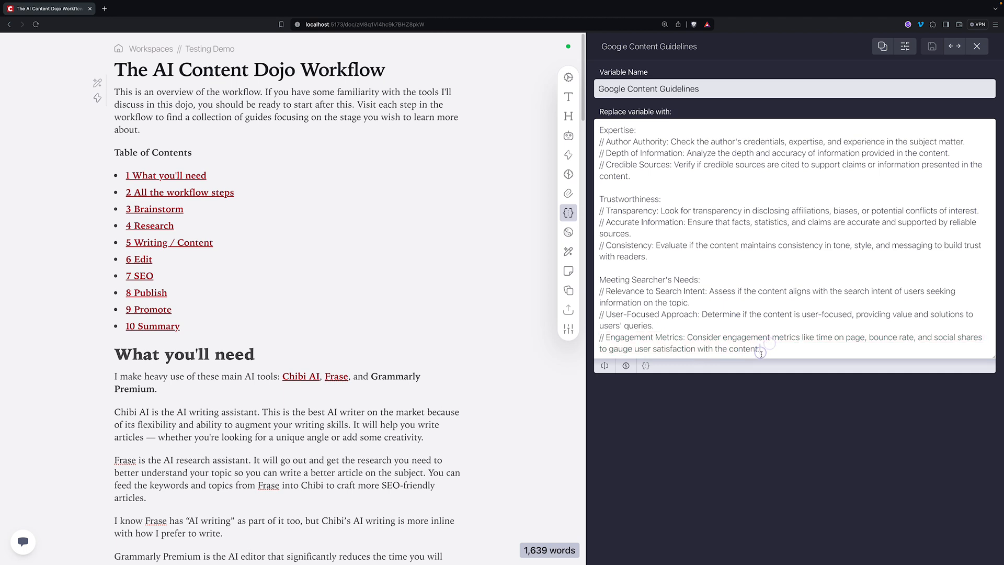
pyautogui.moveTo(766, 355); pyautogui.dragTo(588, 338)
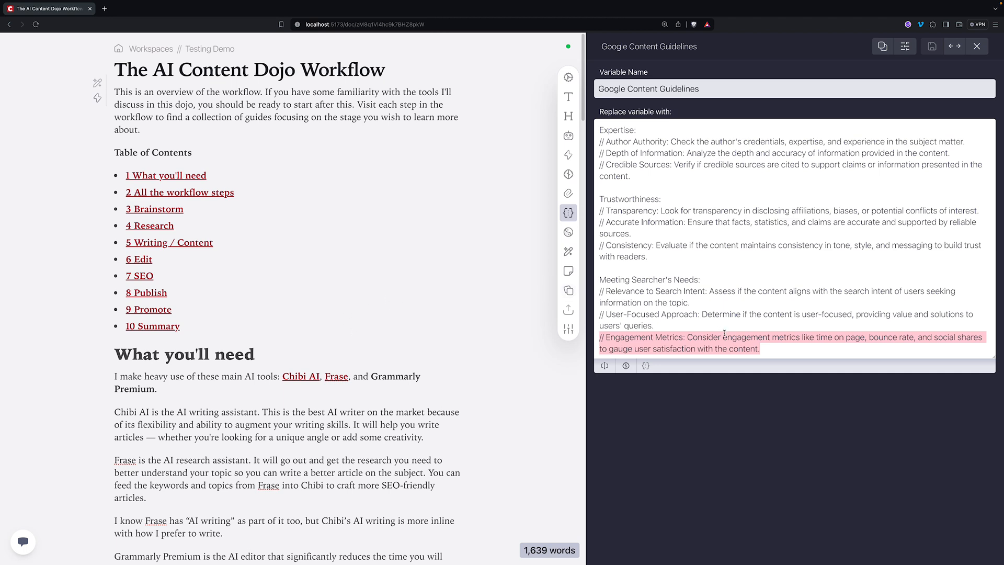
pyautogui.click(769, 349)
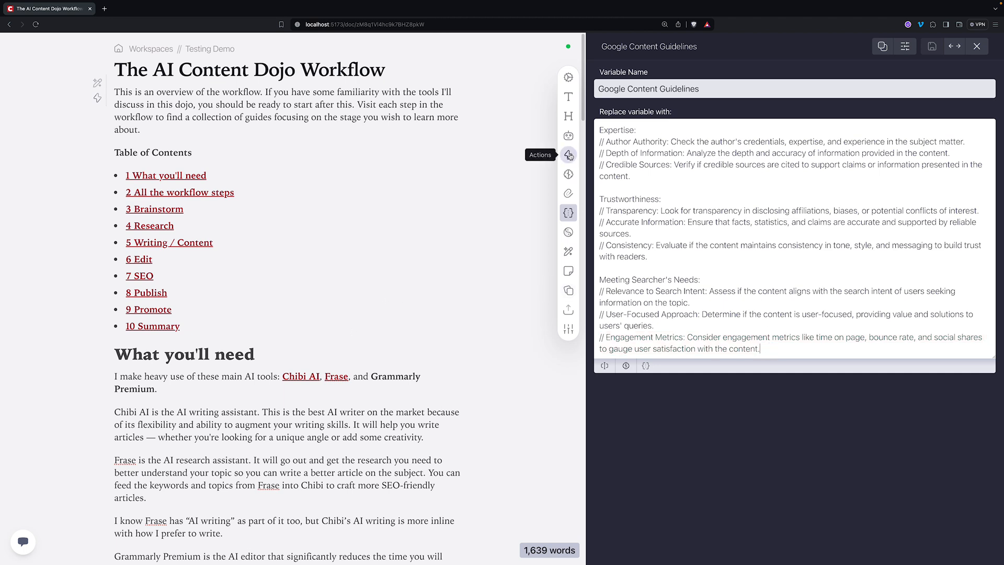
pyautogui.click(568, 155)
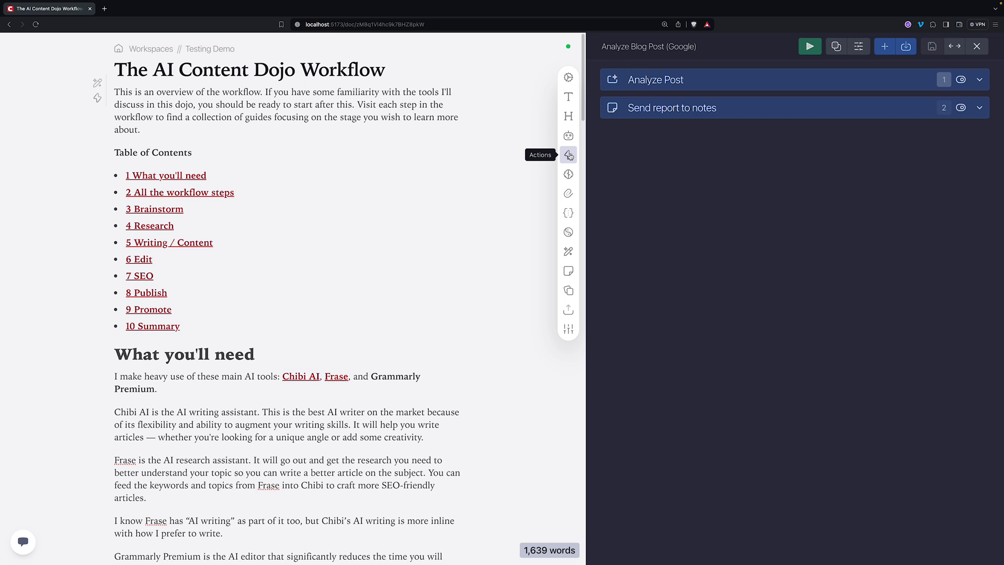
# - Close the current action and browse the For Sharing and Social folders in the action library
pyautogui.click(977, 46)
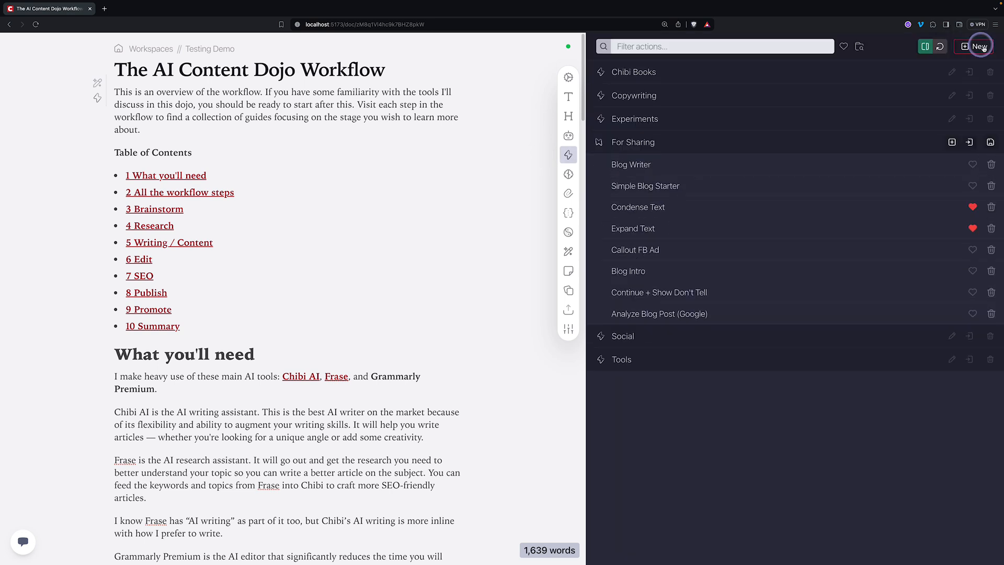
pyautogui.moveTo(602, 316)
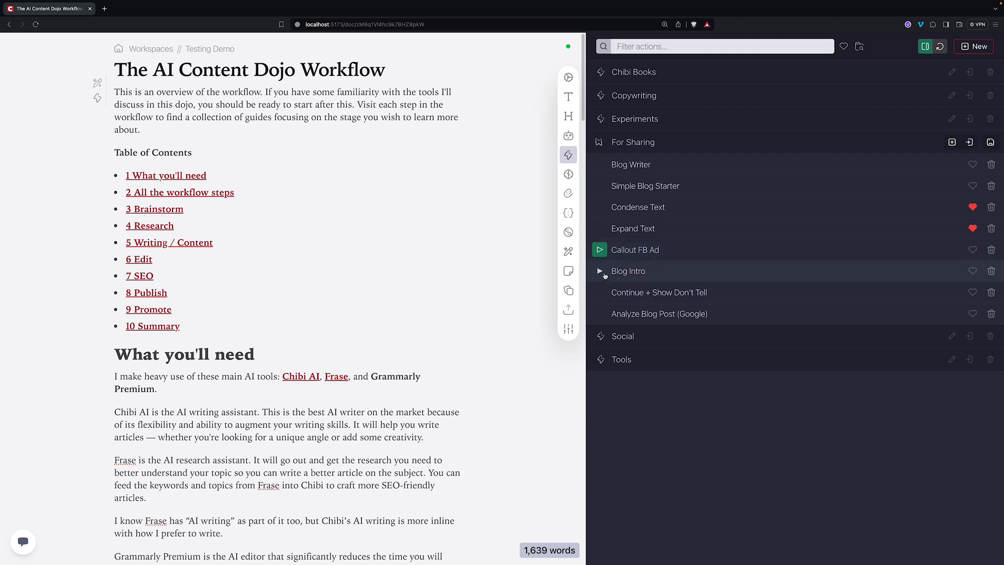
pyautogui.click(638, 334)
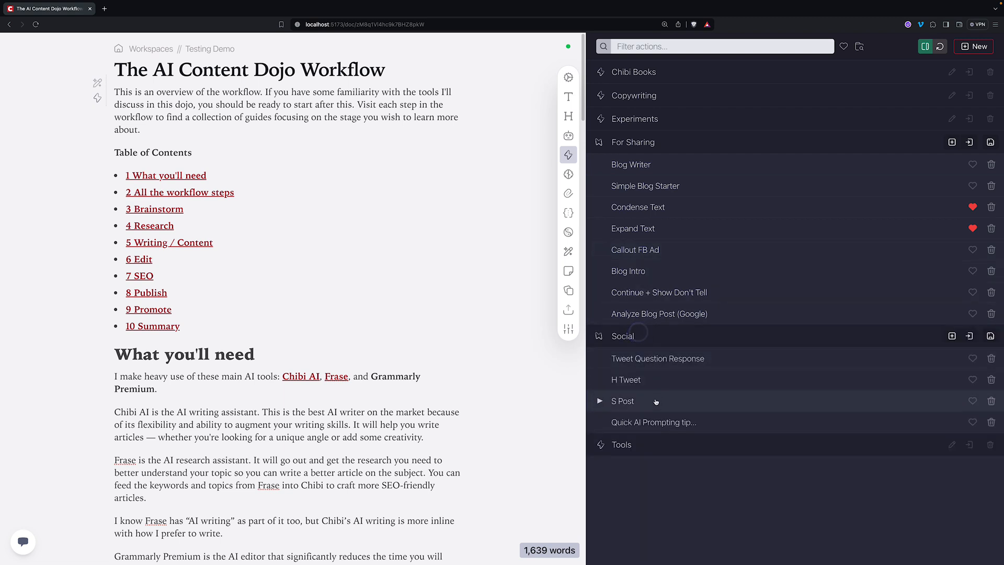
pyautogui.click(658, 142)
pyautogui.click(660, 162)
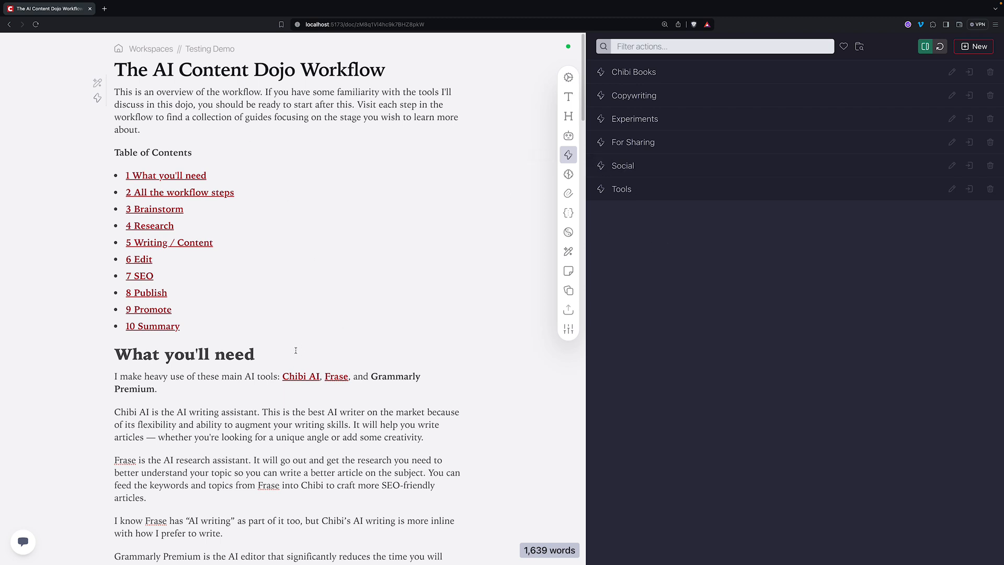
# - Expand For Sharing and open Analyze Blog Post (Google) with its Analyze Post and Send report steps
pyautogui.tripleClick(114, 353)
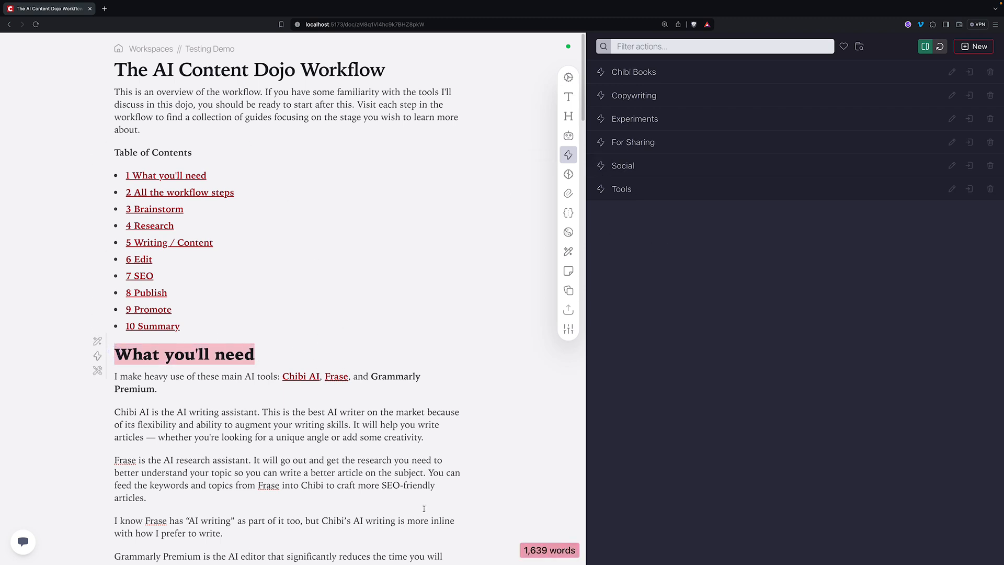
pyautogui.click(398, 371)
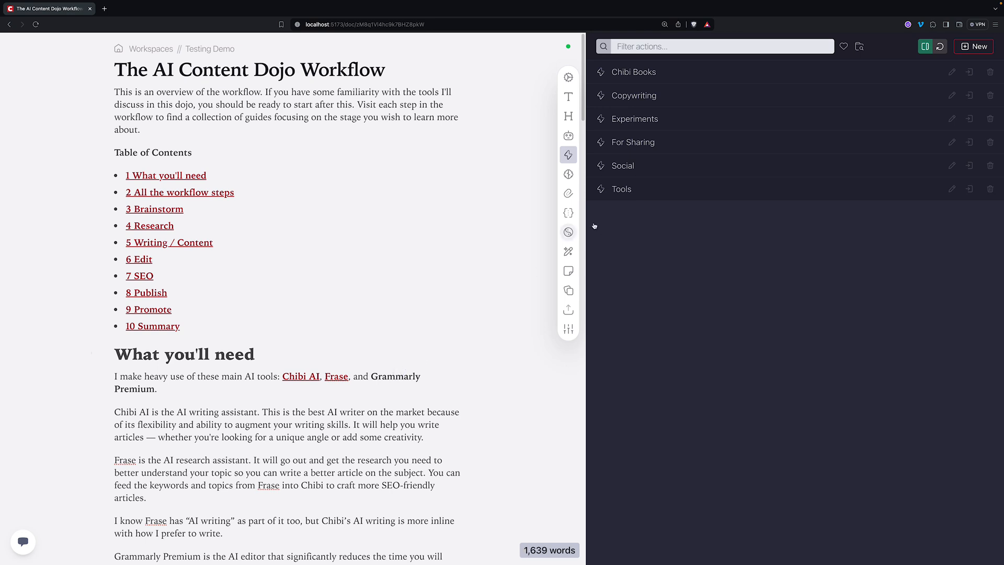
pyautogui.click(643, 146)
pyautogui.click(650, 313)
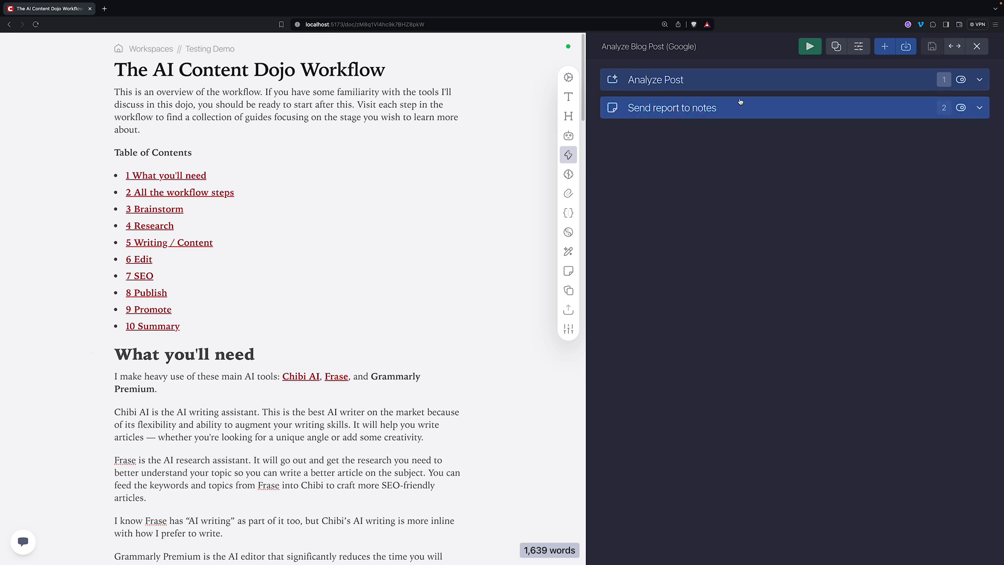
# - Add a Run Prompt step turning actionable insights into AI prompts, with <actionable insights> tags and 'AI Prompts:'
pyautogui.click(884, 48)
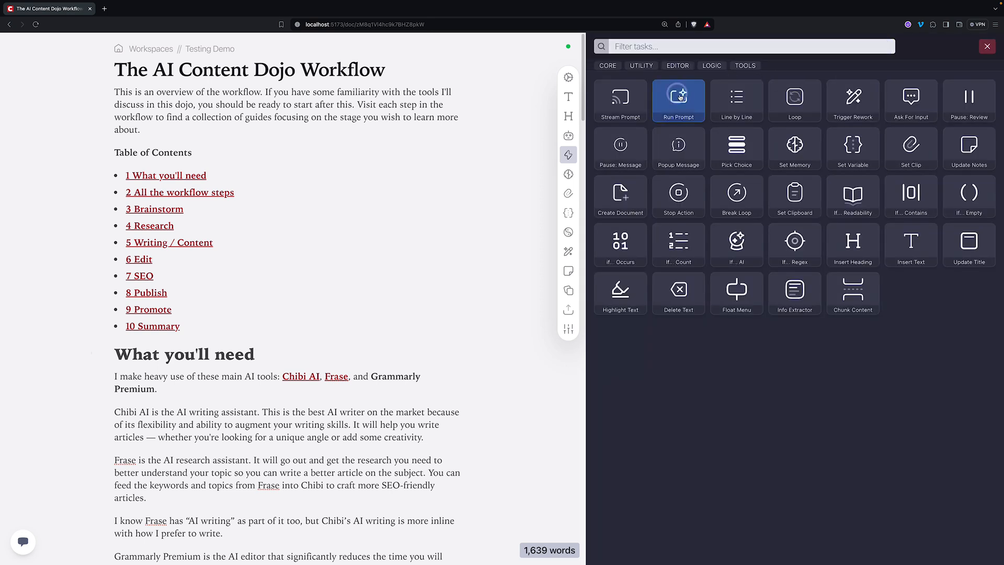
pyautogui.click(680, 98)
pyautogui.click(685, 139)
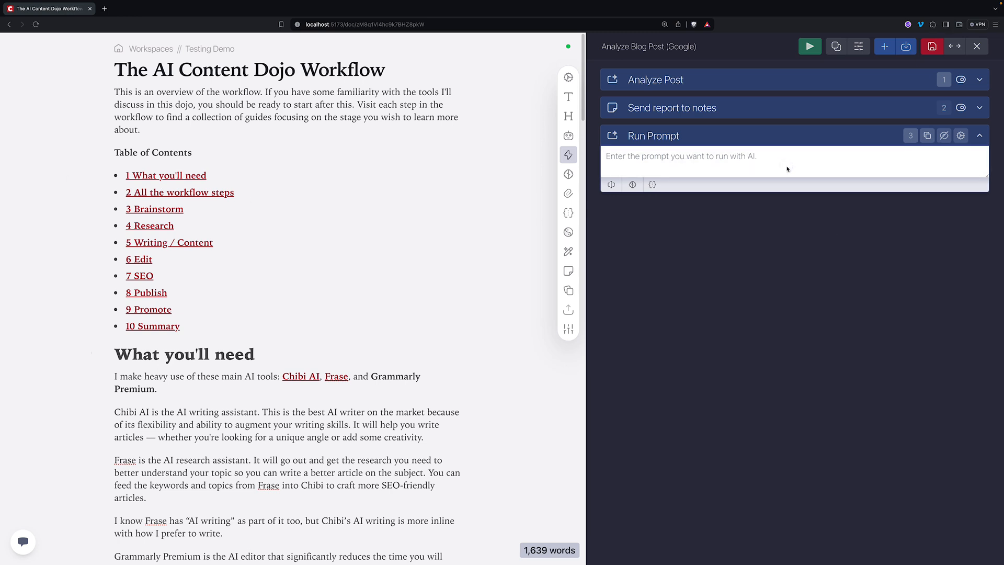
pyautogui.click(751, 167)
pyautogui.click(685, 166)
pyautogui.write('Turn ')
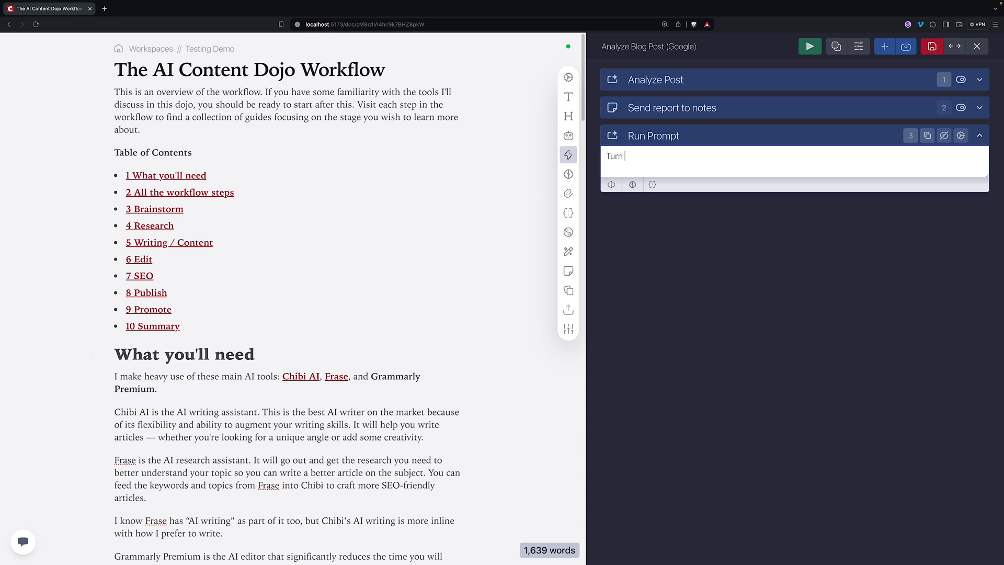
pyautogui.write('the actionable insights into a se')
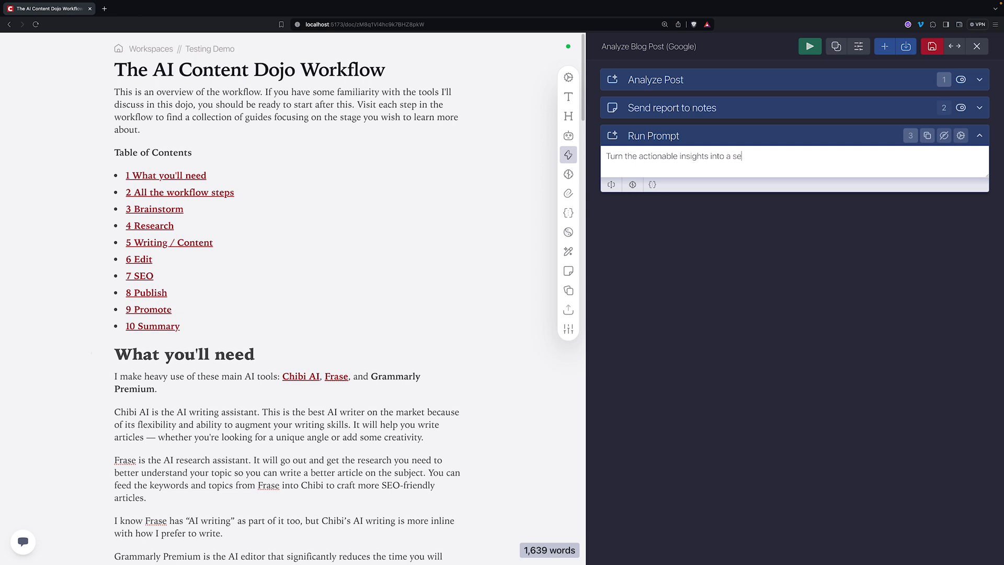
pyautogui.write('ries of AI prompt s that can be')
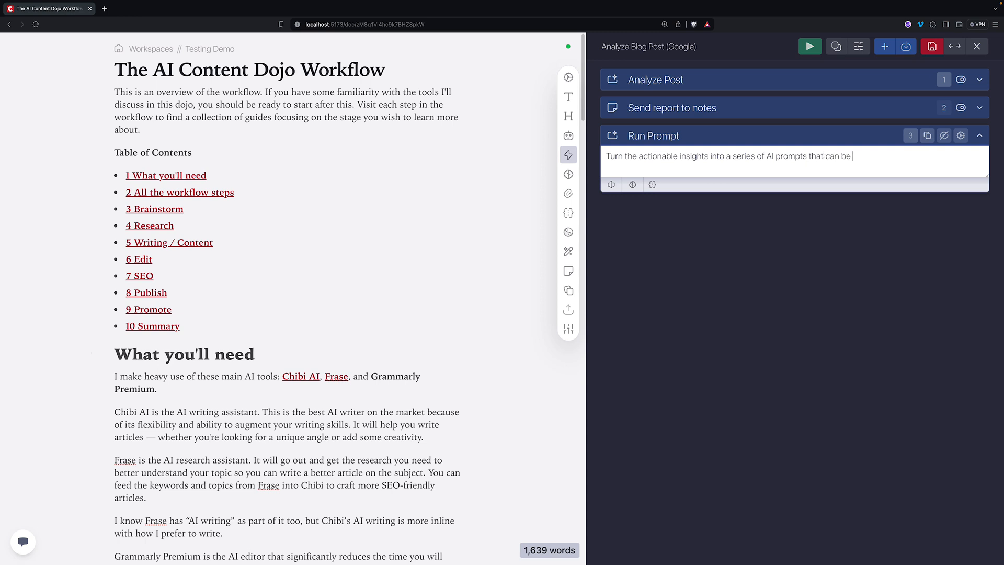
pyautogui.write('run to instruct AI to perform')
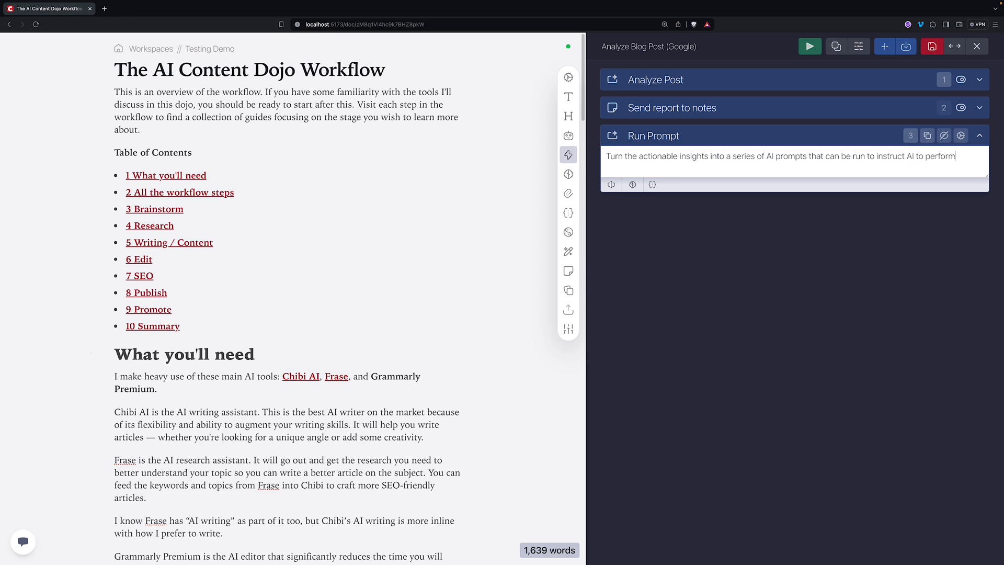
pyautogui.write(' the actions.')
pyautogui.press('Return')
pyautogui.press('Return')
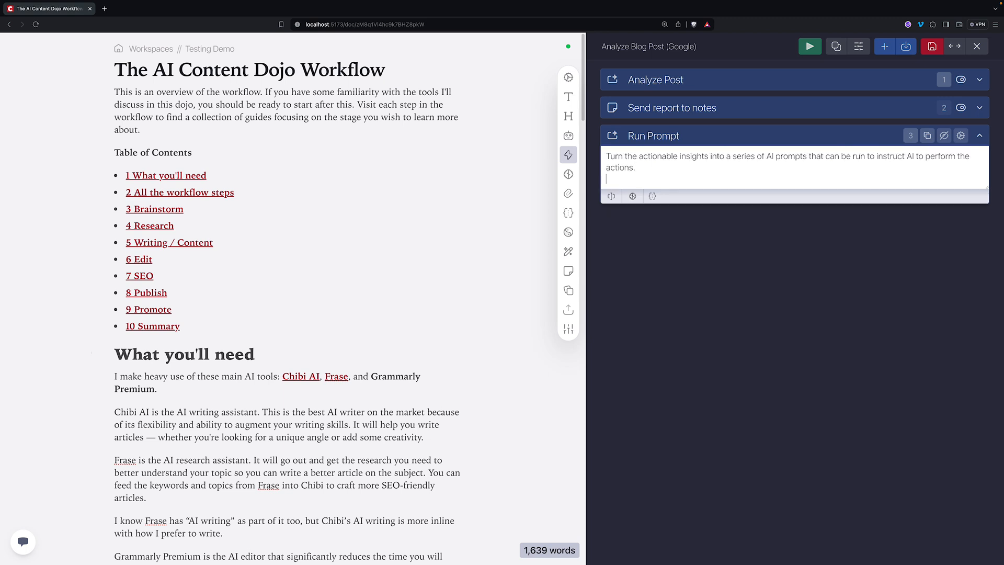
pyautogui.write('<actionab')
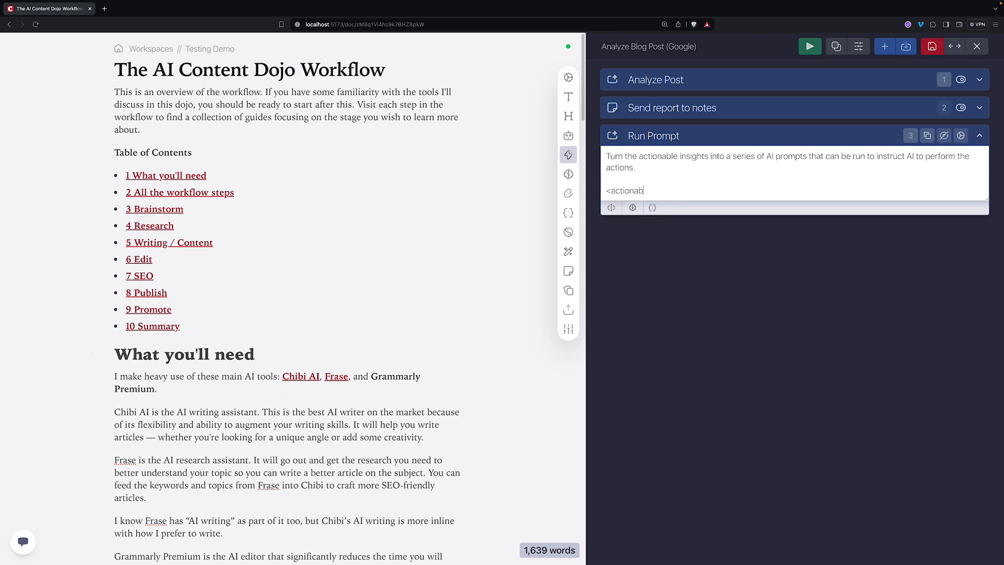
pyautogui.write('le insights>')
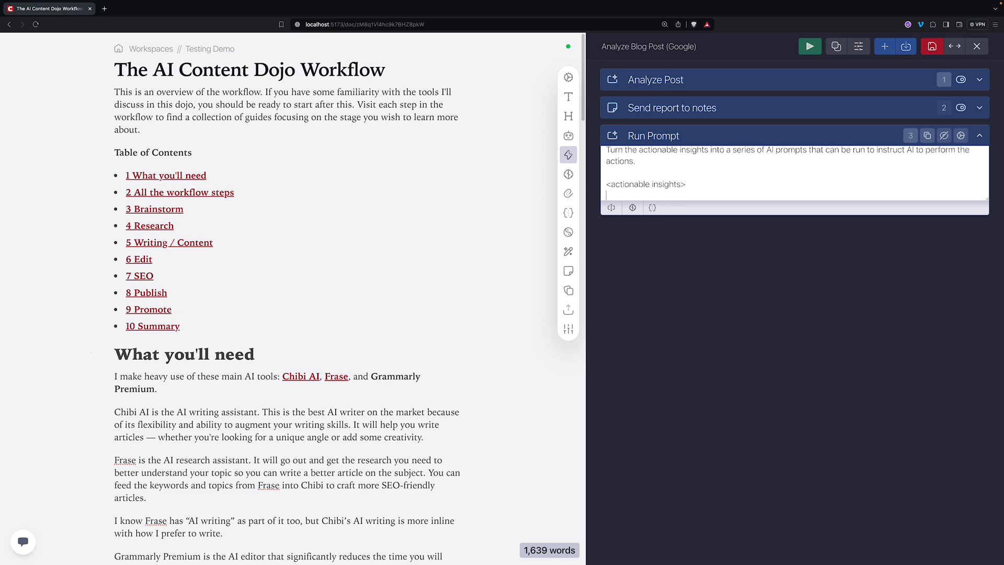
pyautogui.press('Return')
pyautogui.press('Return')
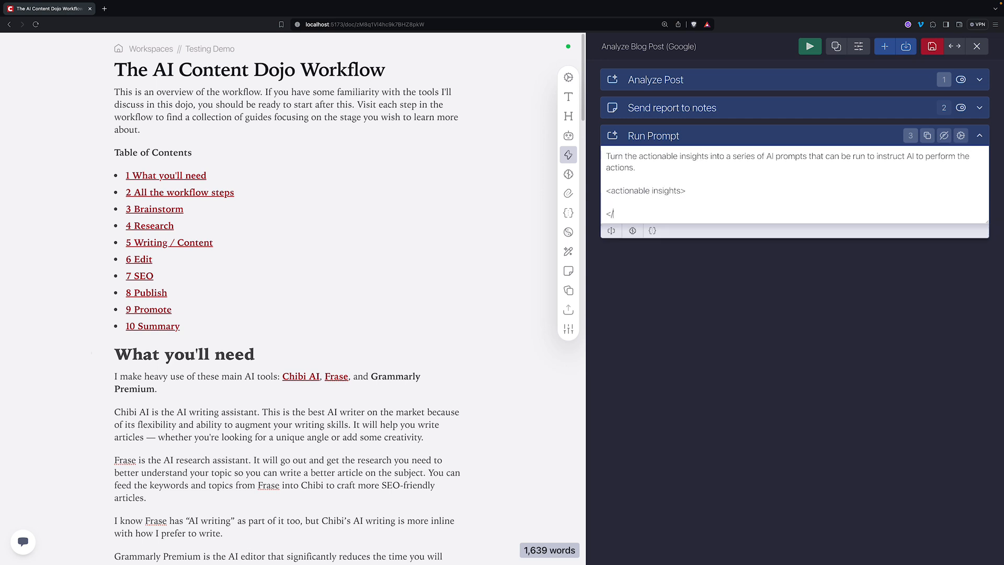
pyautogui.write('</actionable insights>')
pyautogui.press('Return')
pyautogui.press('Return')
pyautogui.write('AI ')
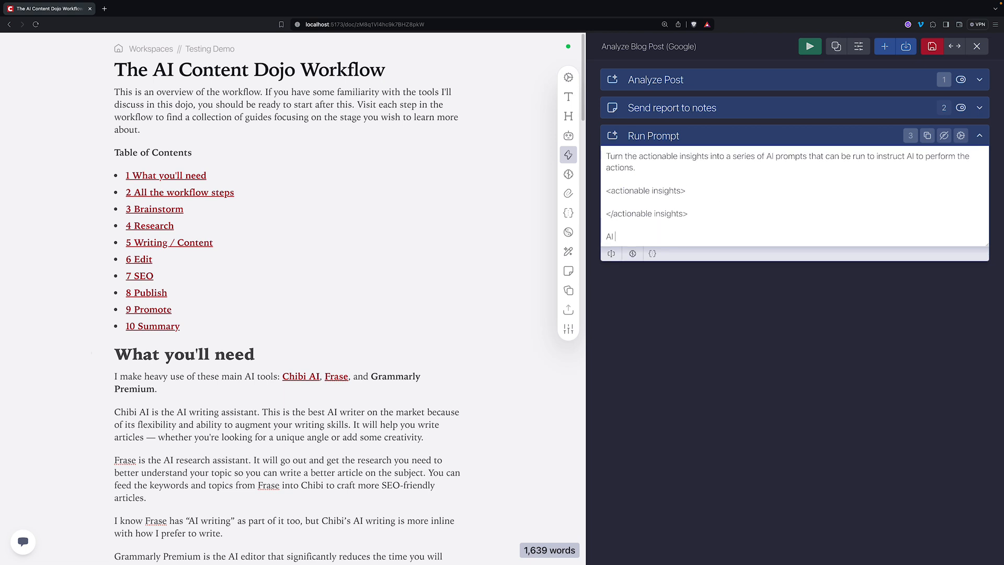
pyautogui.write('pr')
pyautogui.write('Prompt')
pyautogui.write('s')
pyautogui.write(':')
# - Insert the Analyze Post output reference {{FromTask:1}} between the actionable-insights tags
pyautogui.click(667, 205)
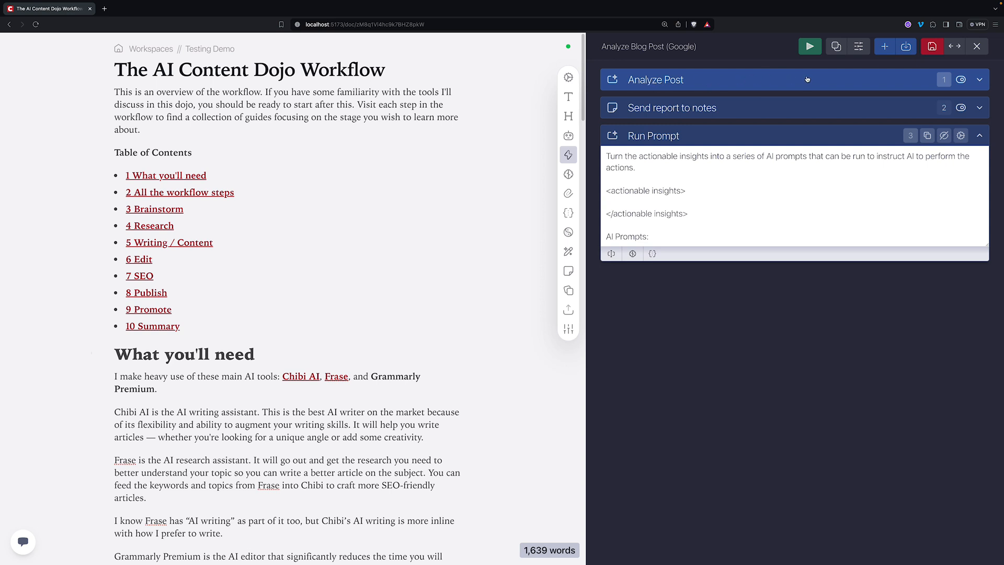
pyautogui.click(944, 79)
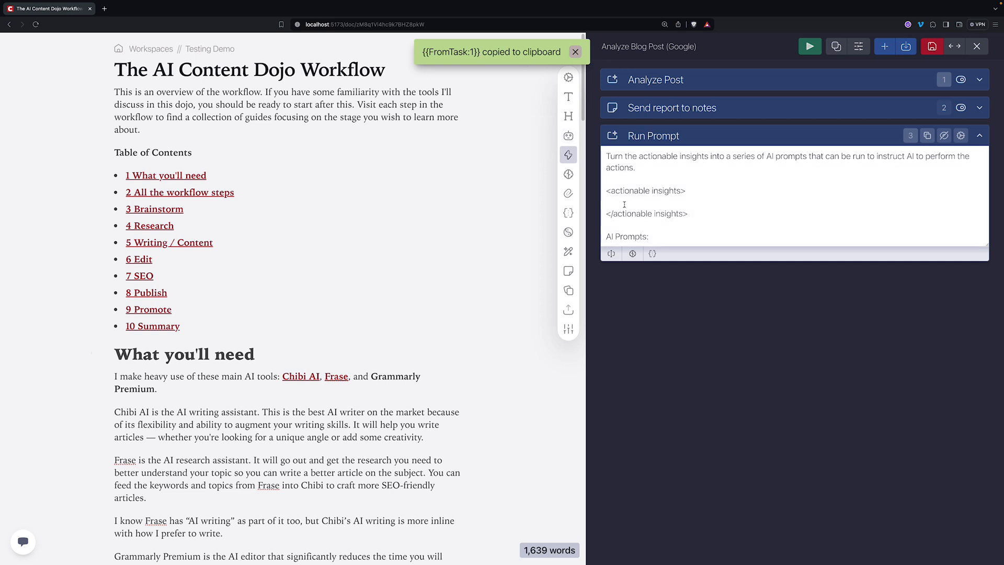
pyautogui.press('super+v')
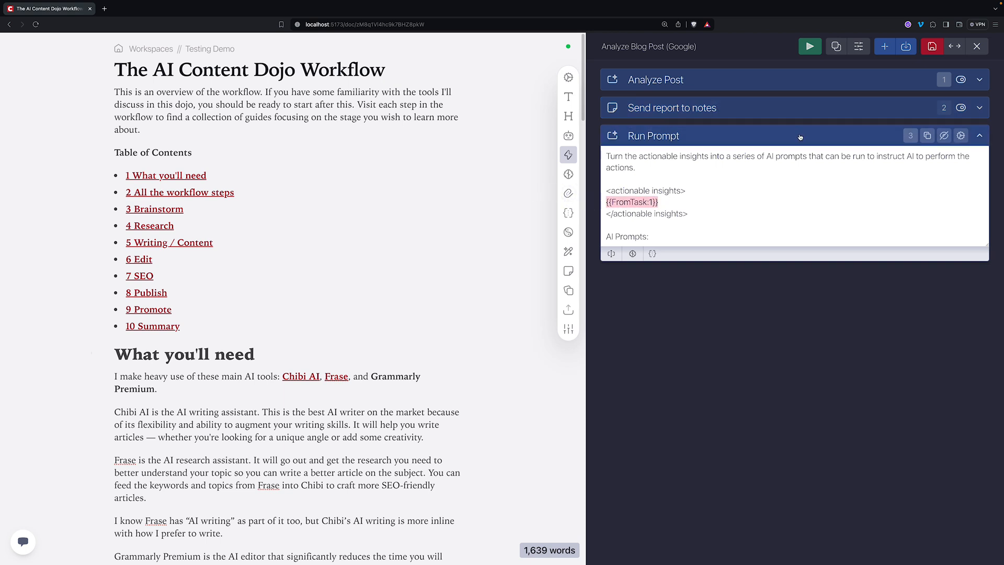
pyautogui.click(661, 238)
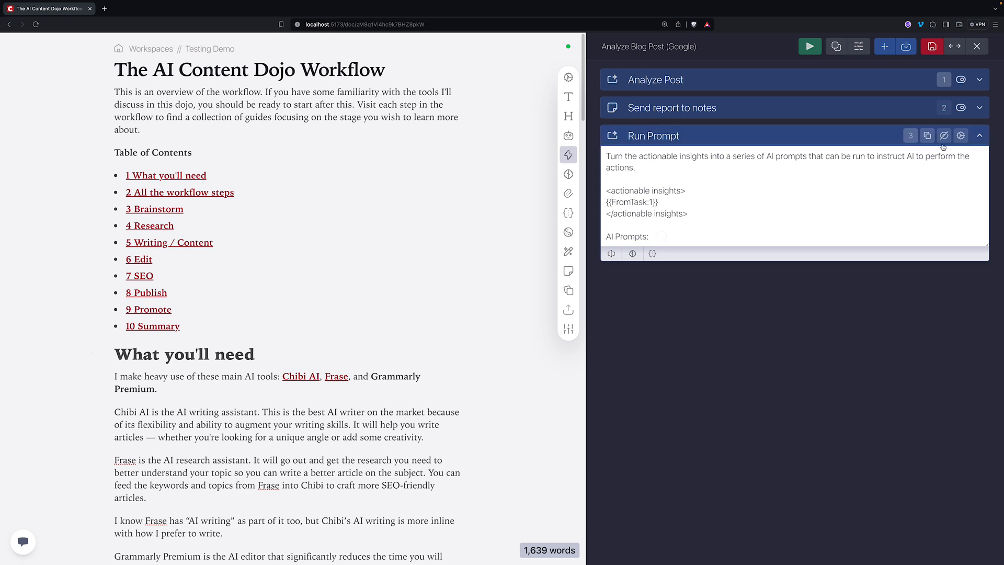
# - Name the Run Prompt step 'Create AI prompts' and collapse it
pyautogui.click(961, 136)
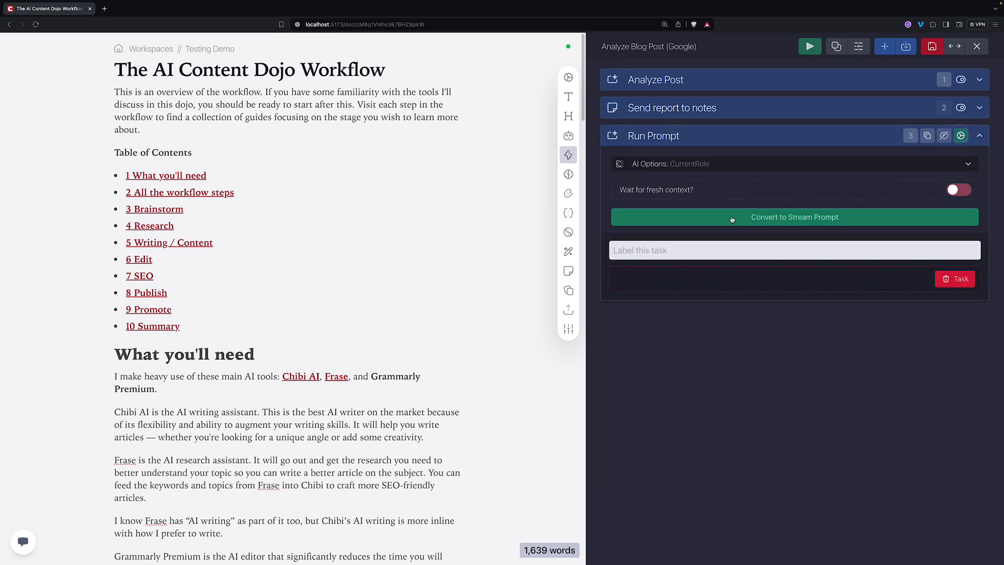
pyautogui.click(793, 248)
pyautogui.write('Crea')
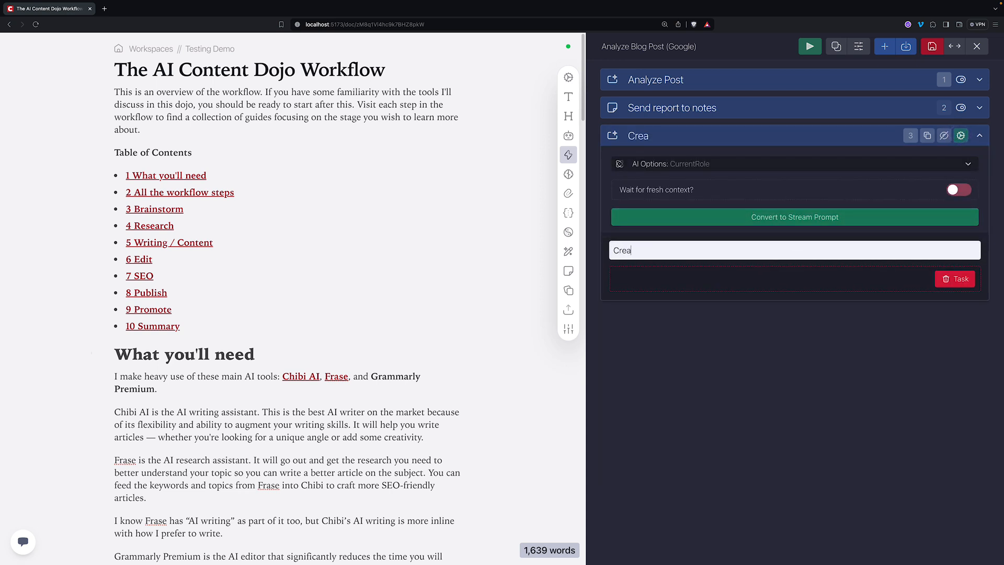
pyautogui.write('te AI prompt')
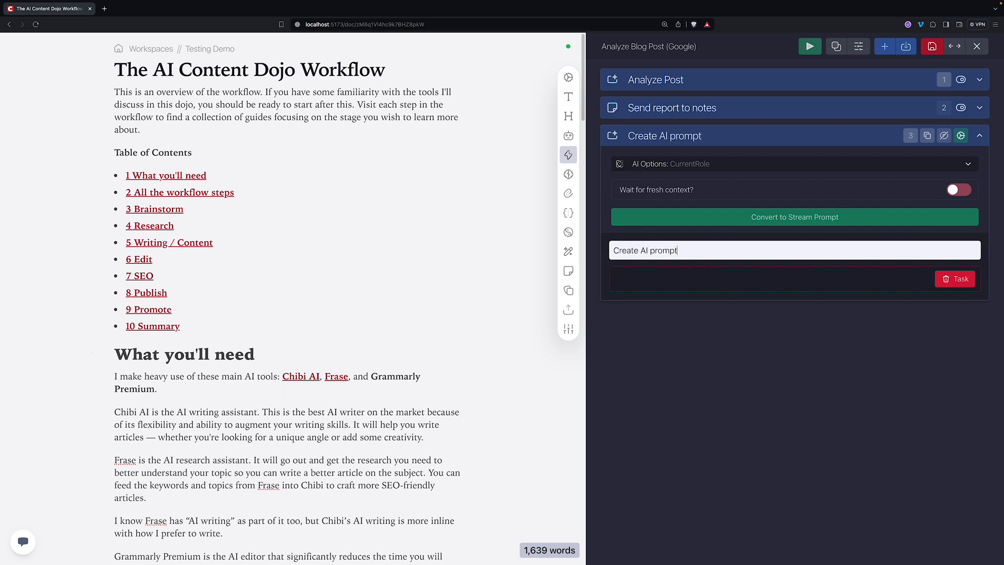
pyautogui.write('s')
pyautogui.click(787, 137)
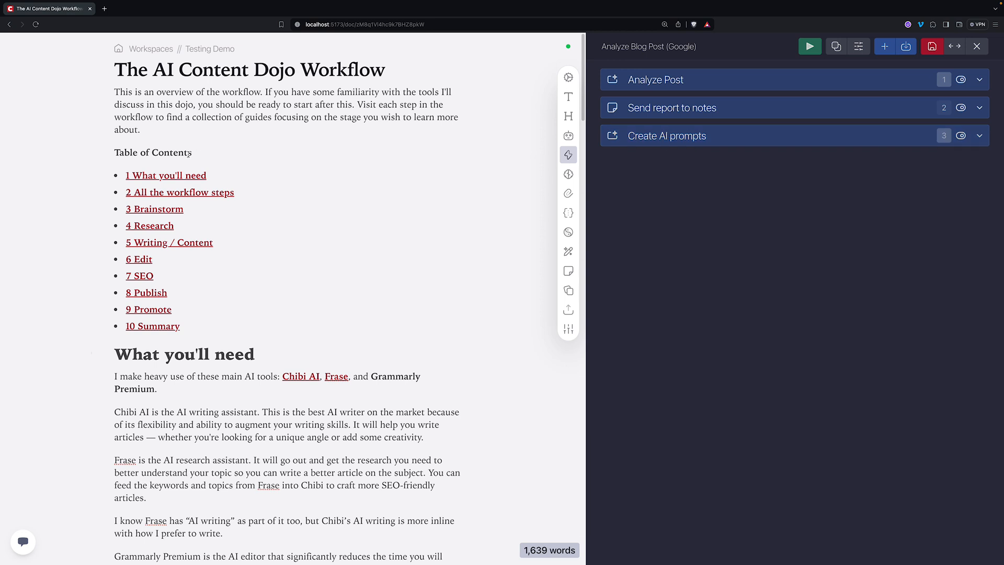
# - Add an Update Notes step named 'Add prompts to notes' with a separator enabled
pyautogui.click(713, 196)
pyautogui.click(888, 51)
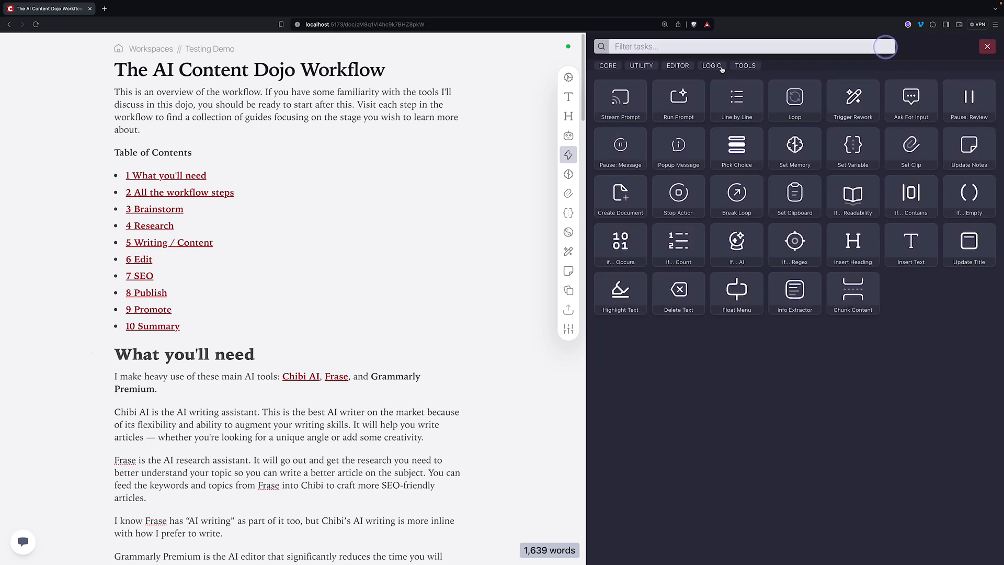
pyautogui.click(710, 49)
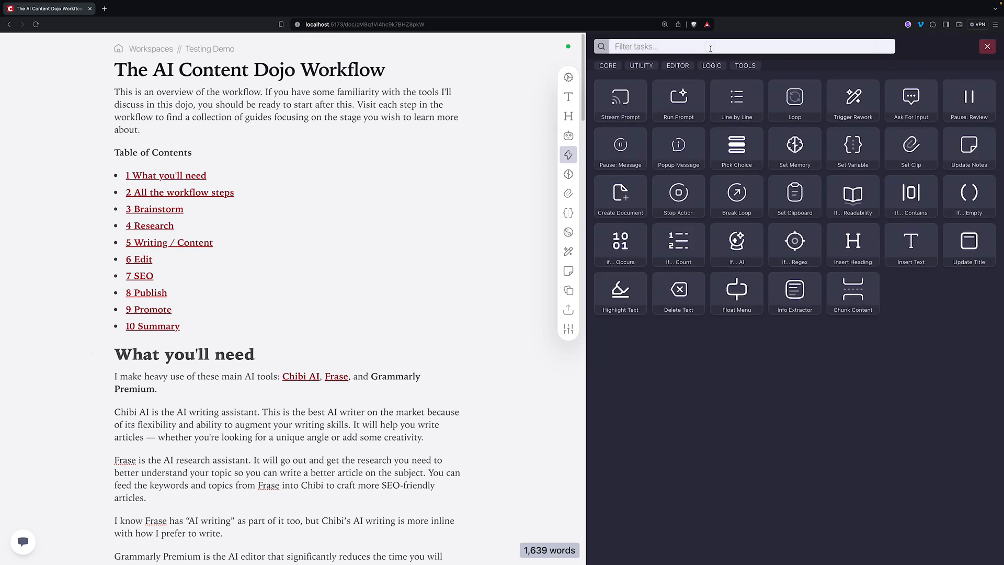
pyautogui.write('clip')
pyautogui.press('BackSpace')
pyautogui.press('BackSpace')
pyautogui.press('BackSpace')
pyautogui.write('note')
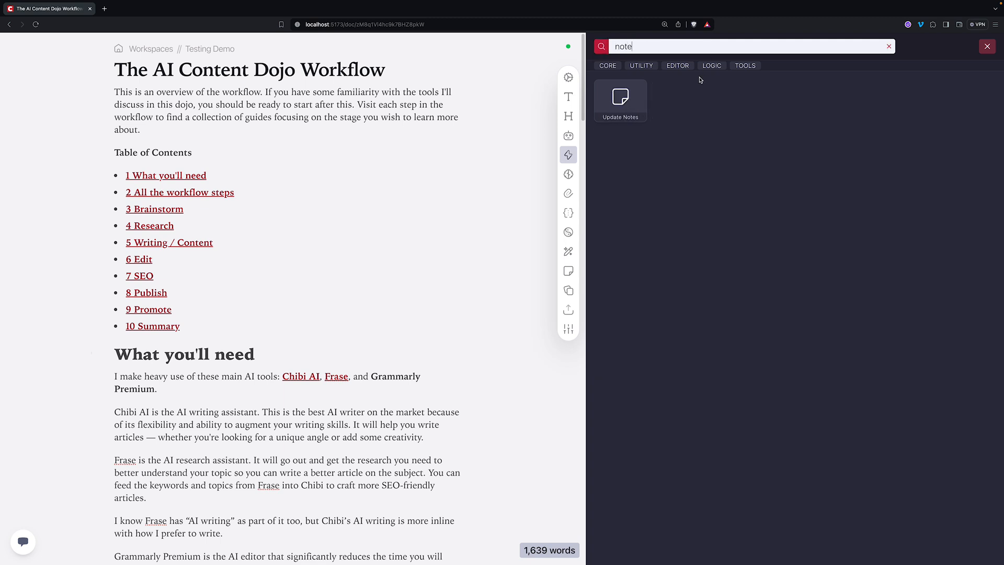
pyautogui.click(620, 97)
pyautogui.click(683, 159)
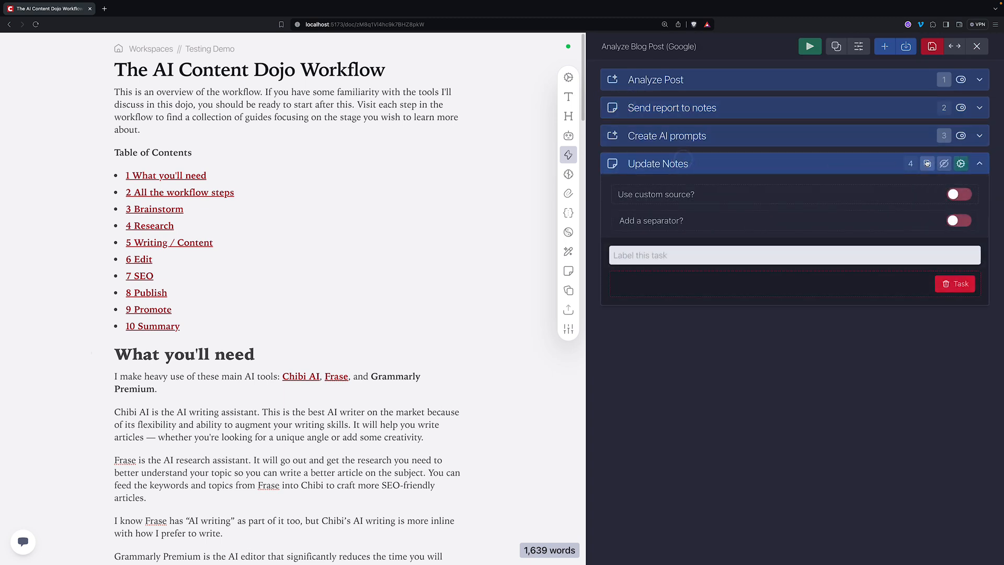
pyautogui.click(955, 222)
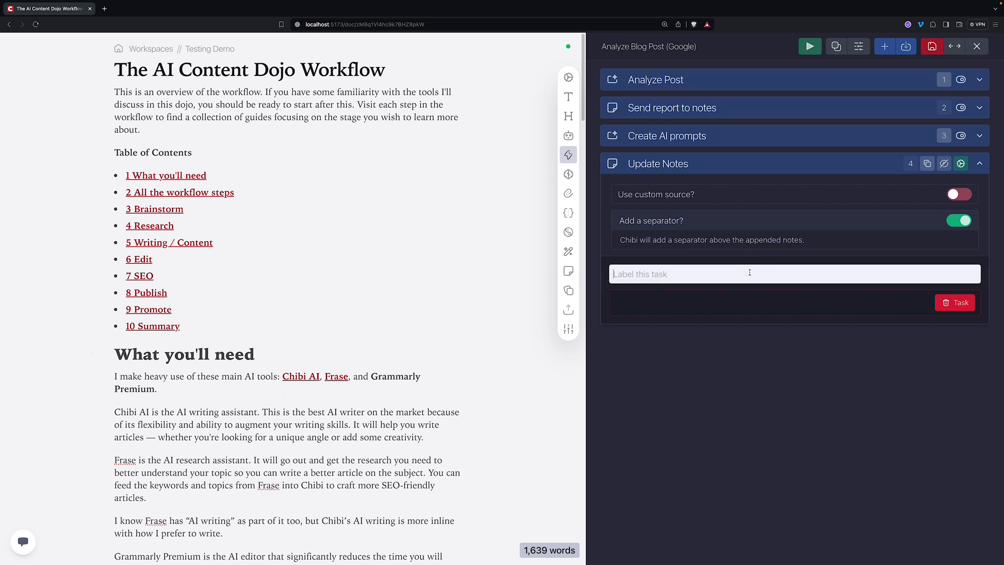
pyautogui.write('Add prompts to notes')
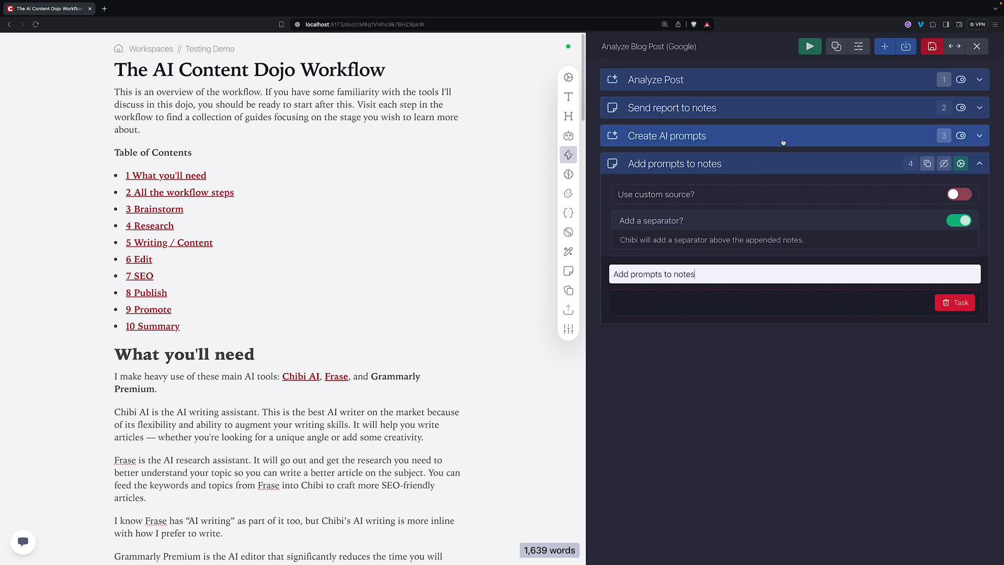
pyautogui.click(771, 158)
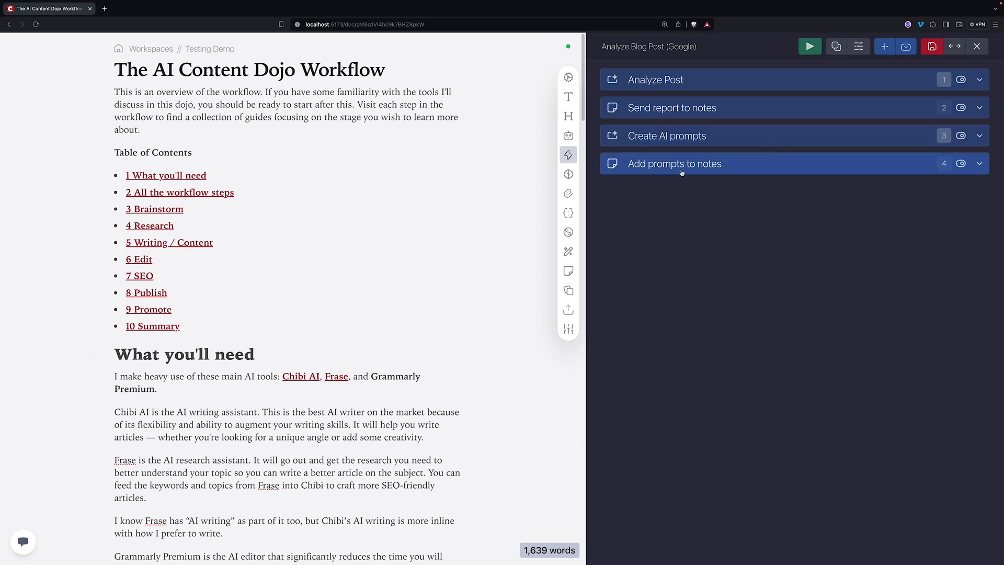
# - Add a Popup Message step showing 'Analysis complete' as step 5 and save the action
pyautogui.click(719, 169)
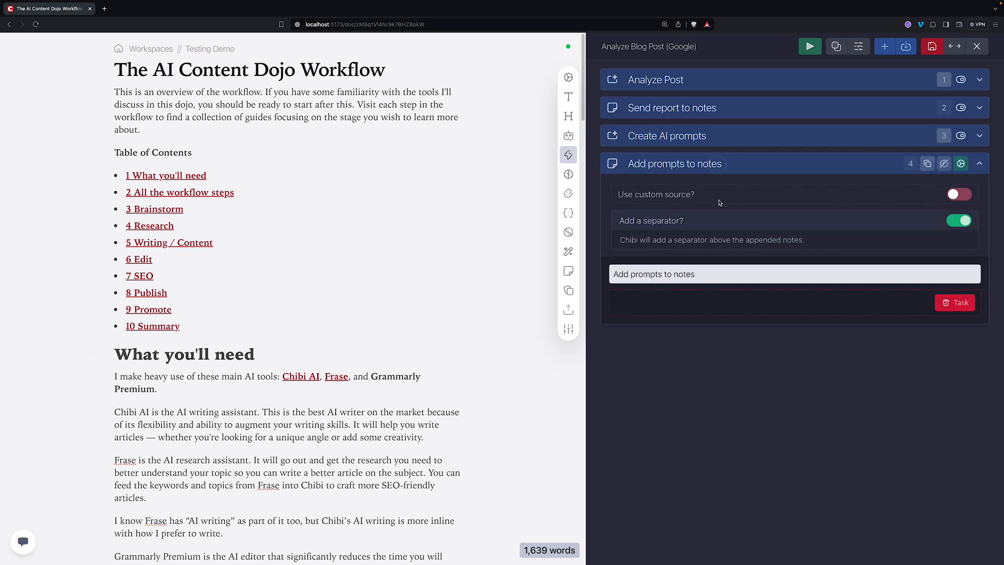
pyautogui.click(747, 164)
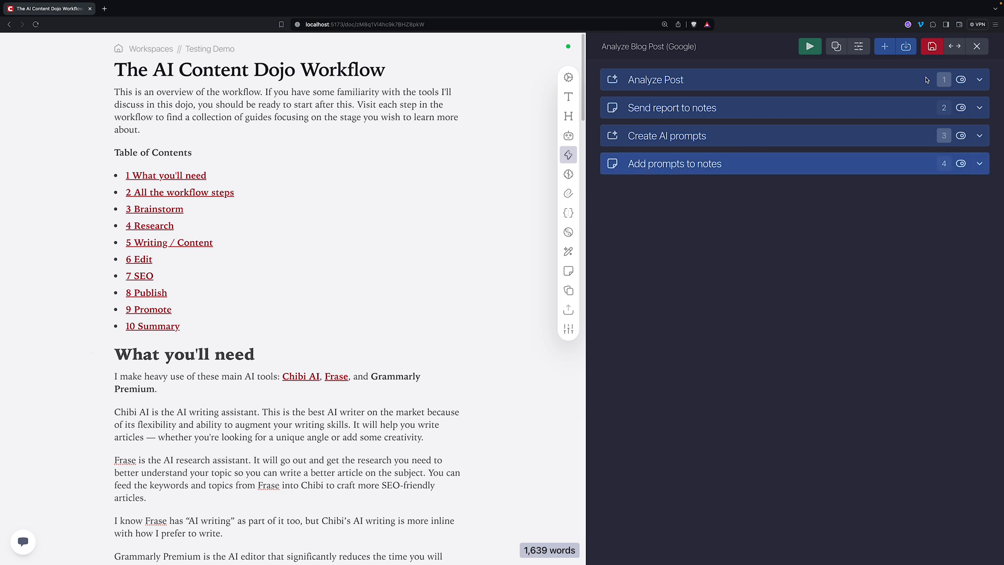
pyautogui.click(884, 46)
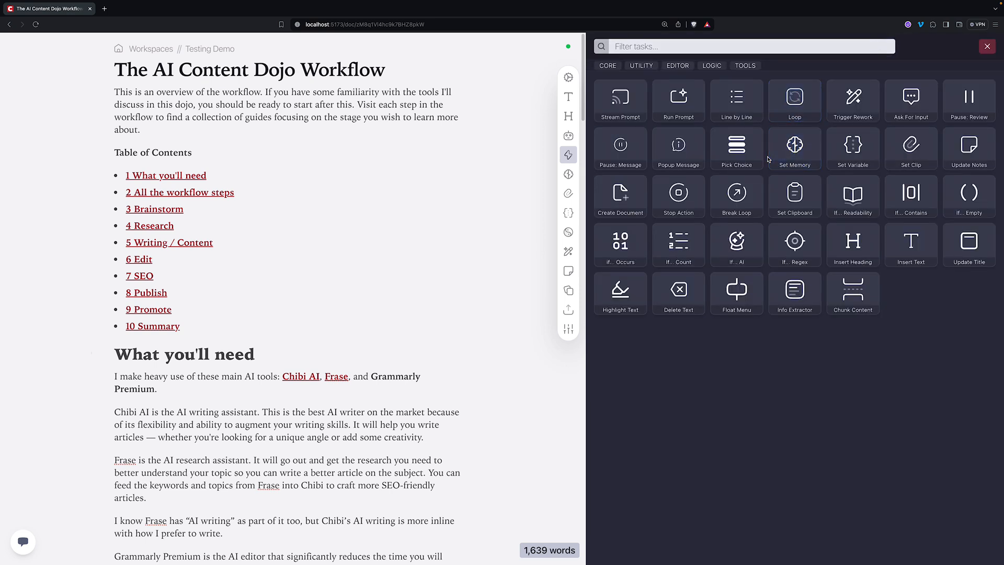
pyautogui.click(740, 44)
pyautogui.write('mess')
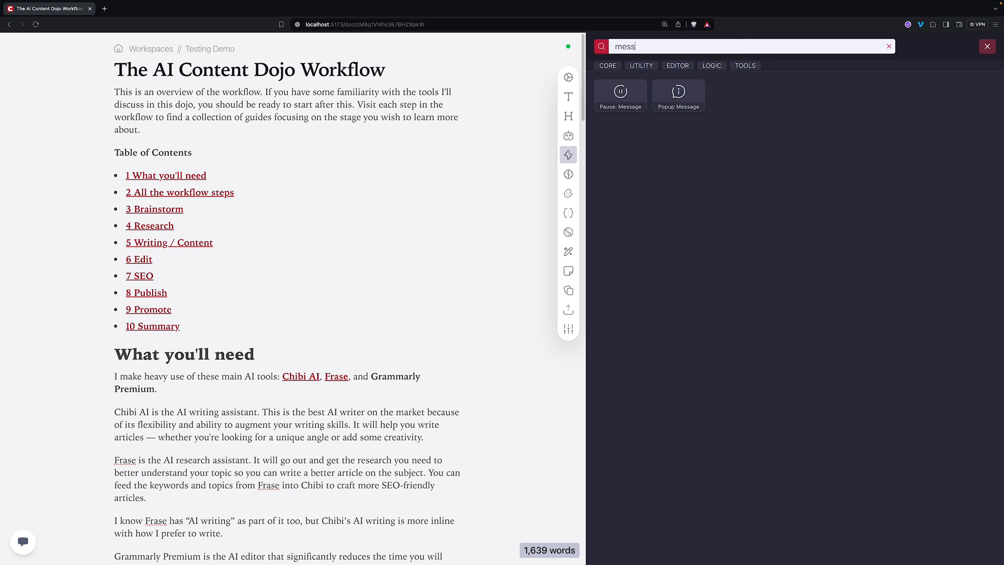
pyautogui.click(678, 97)
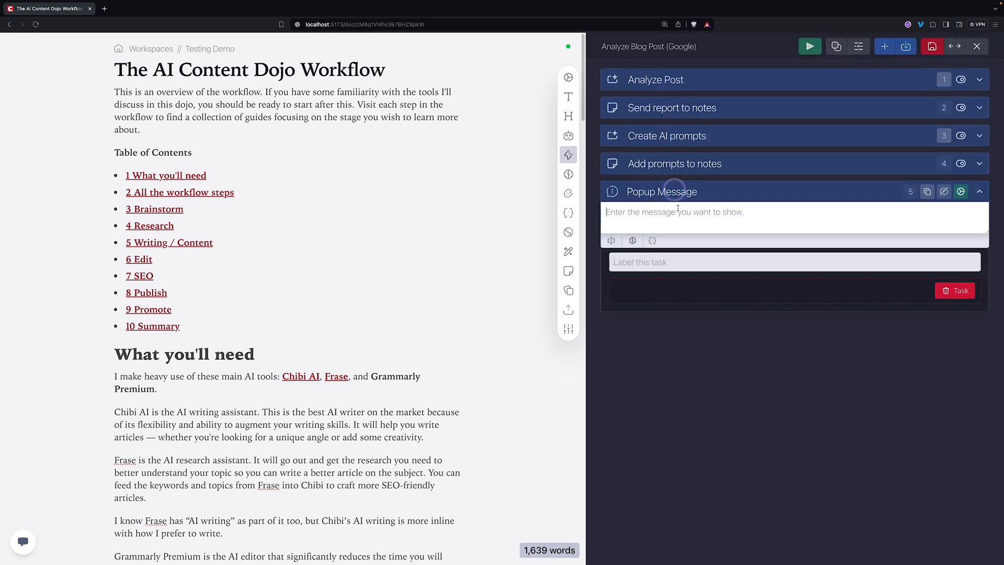
pyautogui.click(677, 209)
pyautogui.write('Analysis ')
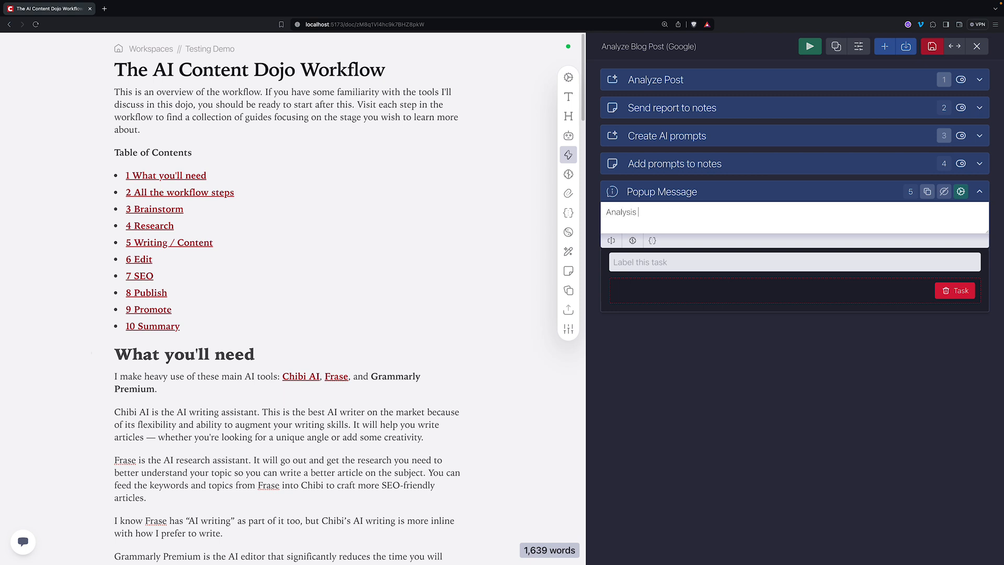
pyautogui.write('complete')
pyautogui.click(735, 194)
pyautogui.click(931, 47)
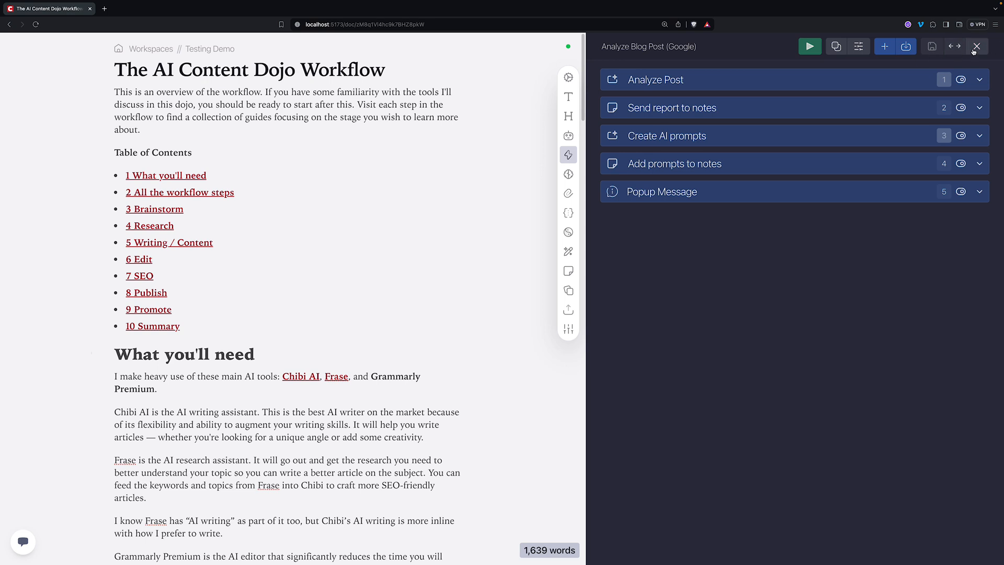
# - Delete all old text from Notes, then run the Analyze Blog Post (Google) action
pyautogui.click(202, 152)
pyautogui.click(569, 272)
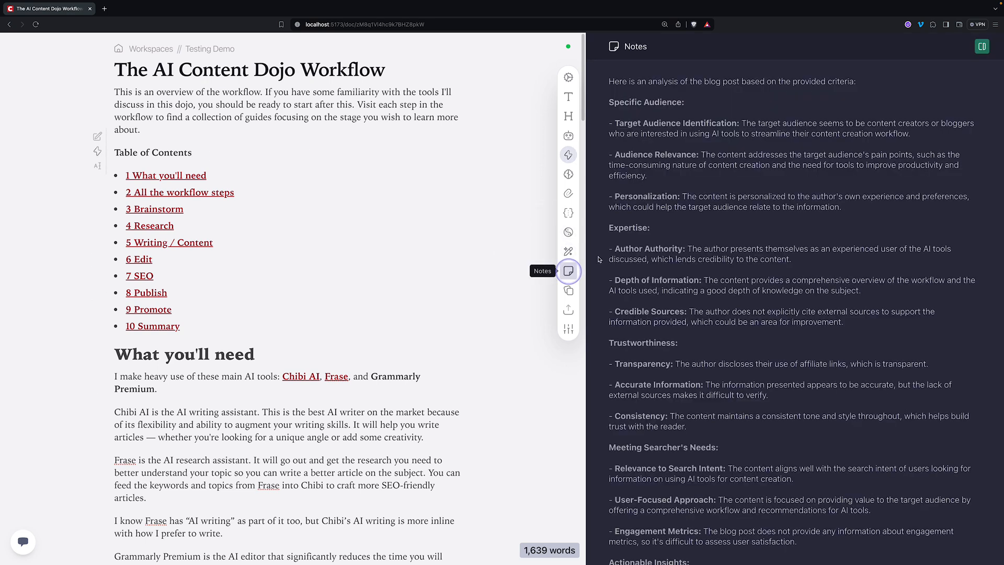
pyautogui.click(711, 215)
pyautogui.press('super+a')
pyautogui.press('BackSpace')
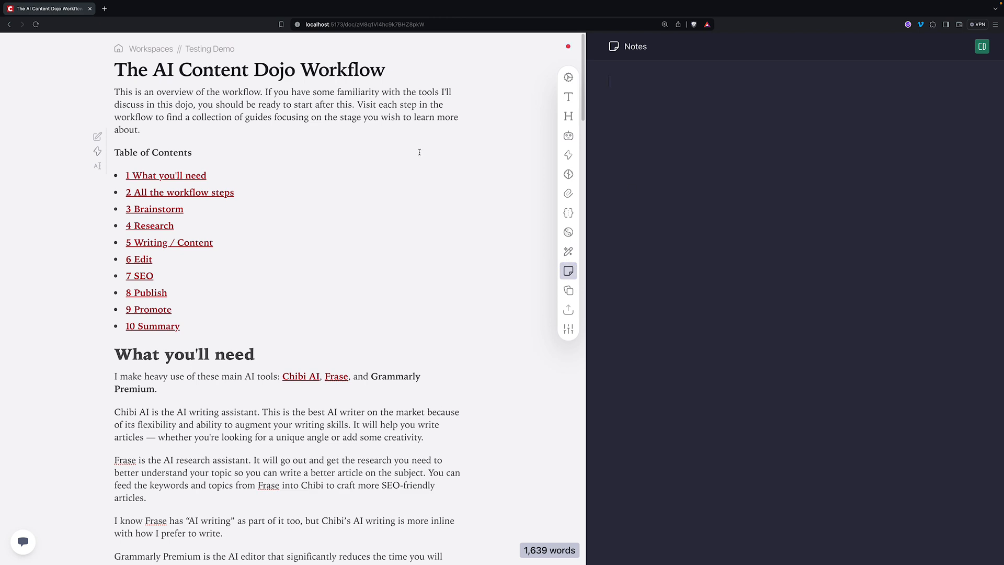
pyautogui.click(568, 155)
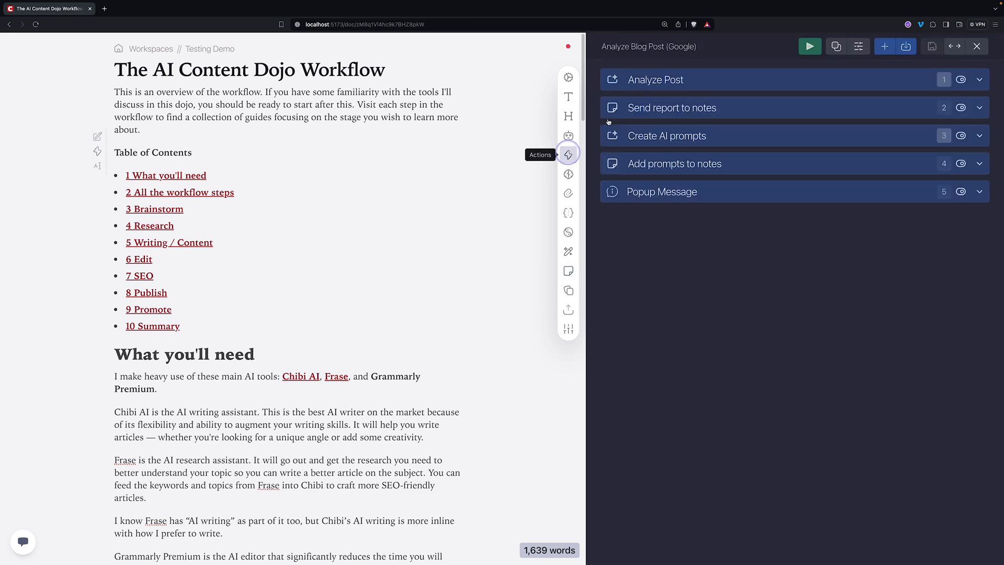
pyautogui.click(810, 46)
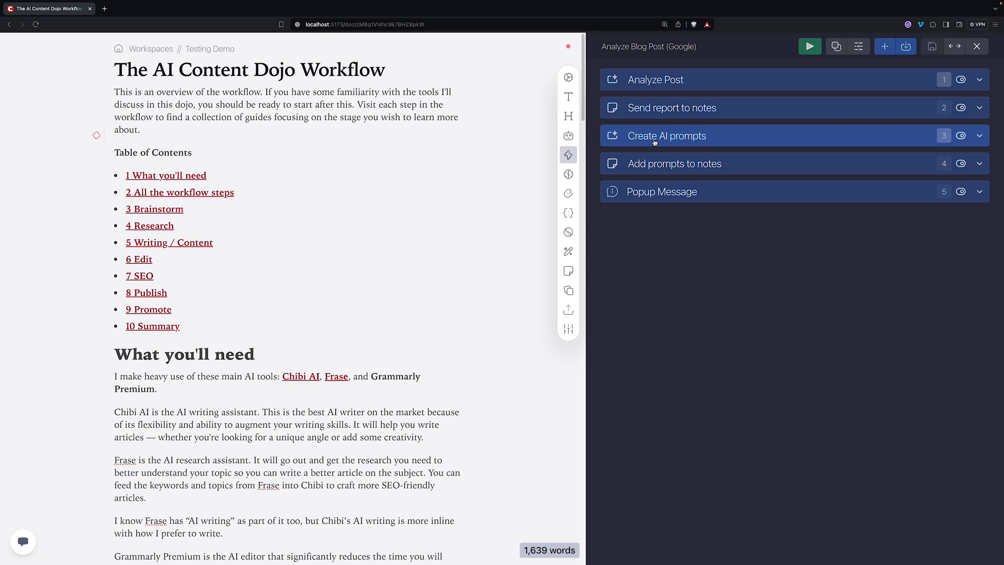
# - Dismiss the 'Analysis complete' notice and scroll the Notes down to the six generated AI prompts
pyautogui.click(669, 84)
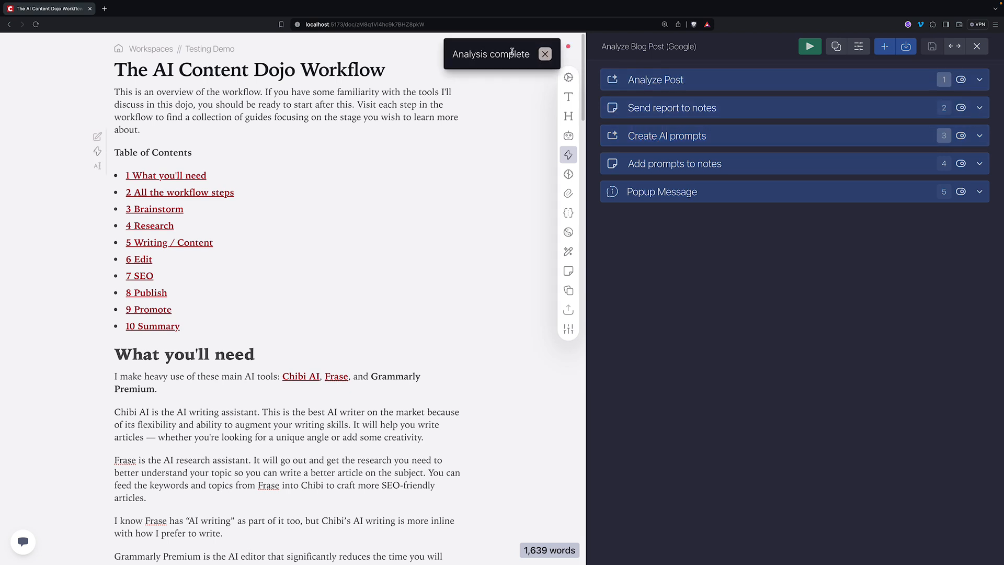
pyautogui.click(546, 55)
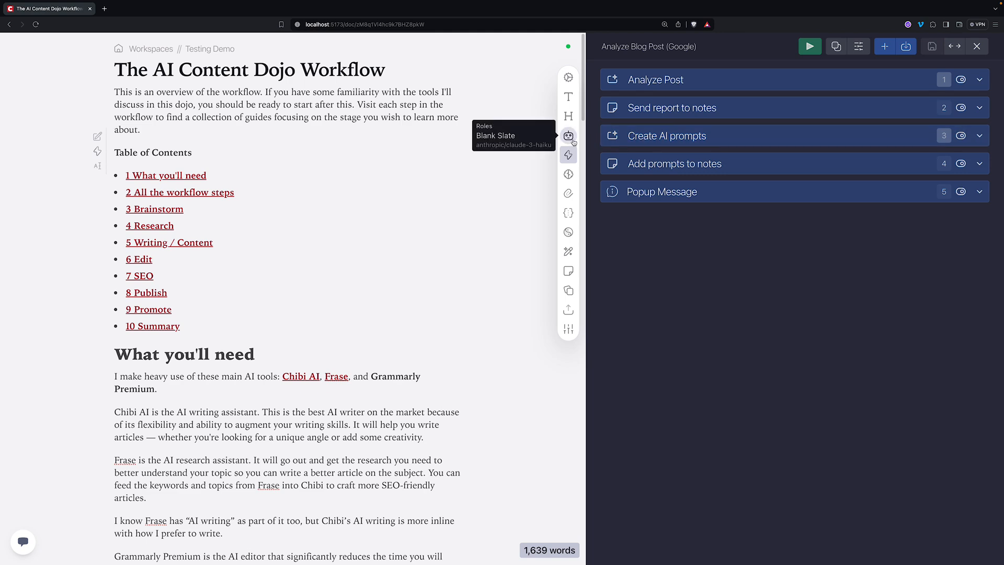
pyautogui.click(568, 271)
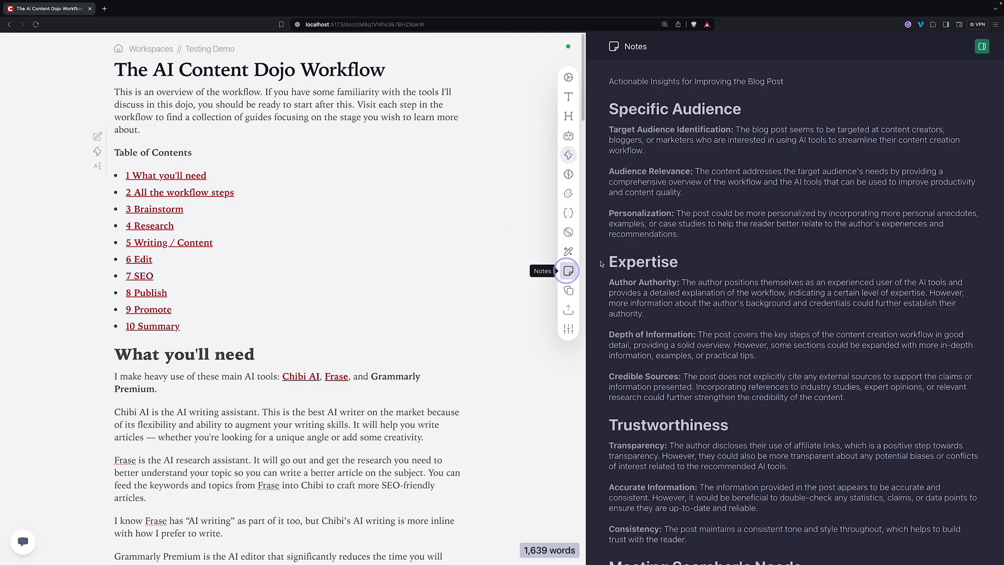
pyautogui.scroll(-2, 668, 246)
pyautogui.scroll(-6, 667, 245)
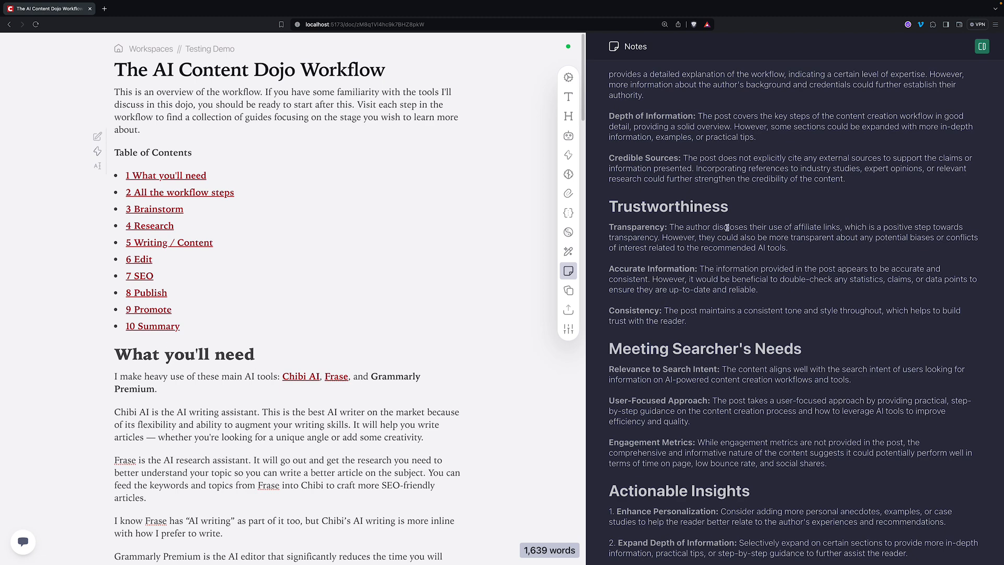
pyautogui.scroll(-5, 742, 251)
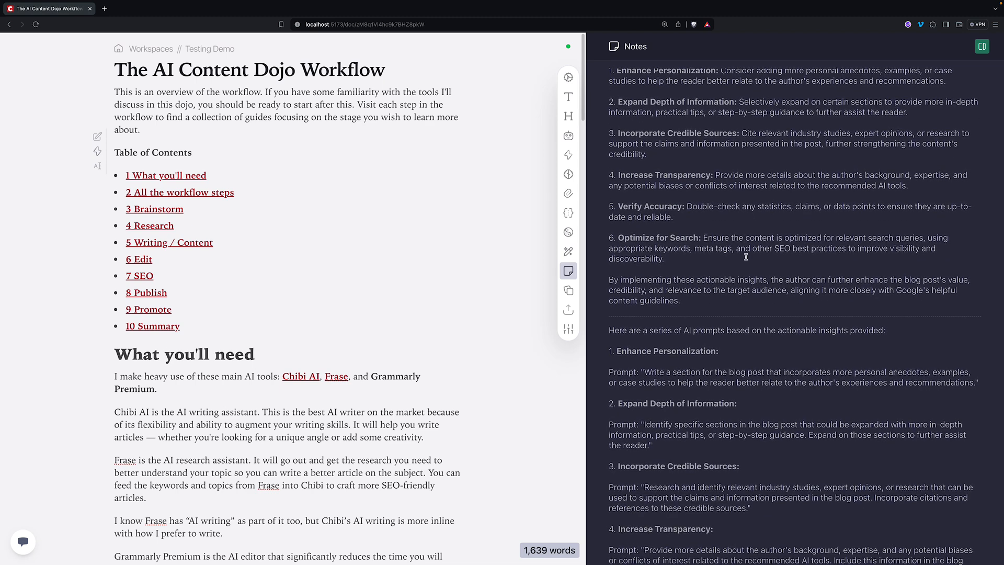
pyautogui.scroll(-3, 728, 250)
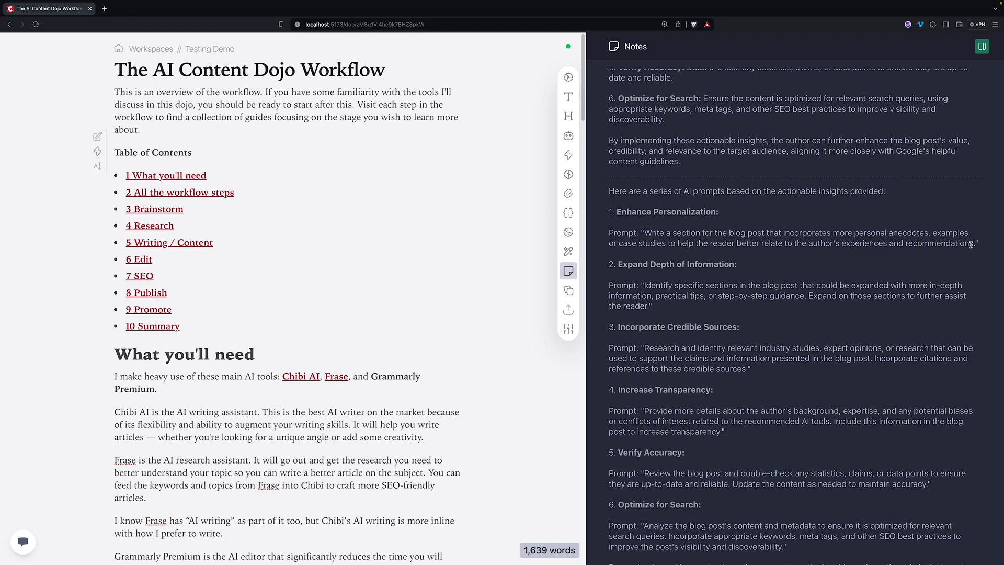
pyautogui.moveTo(975, 246); pyautogui.dragTo(647, 235)
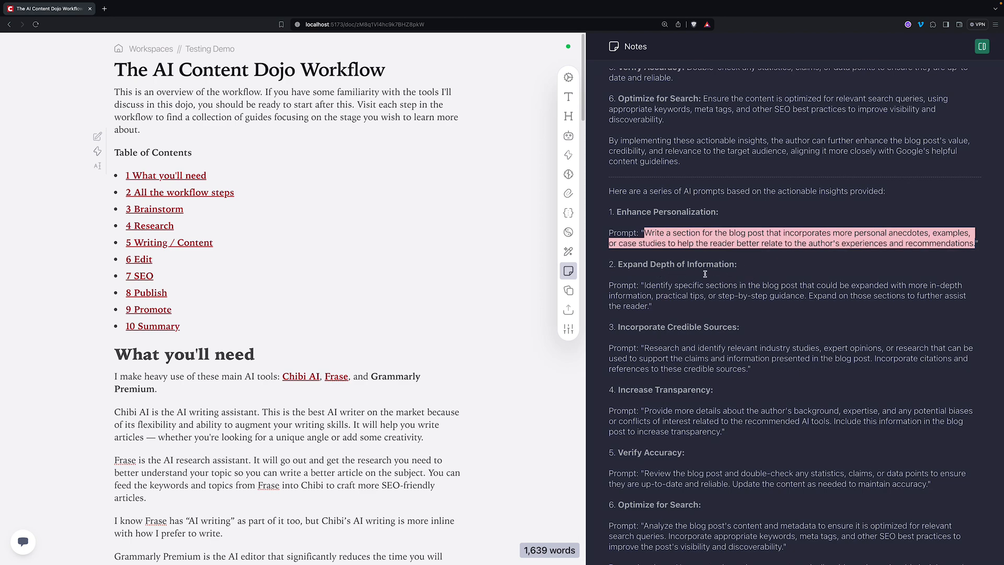
pyautogui.moveTo(644, 285); pyautogui.dragTo(651, 304)
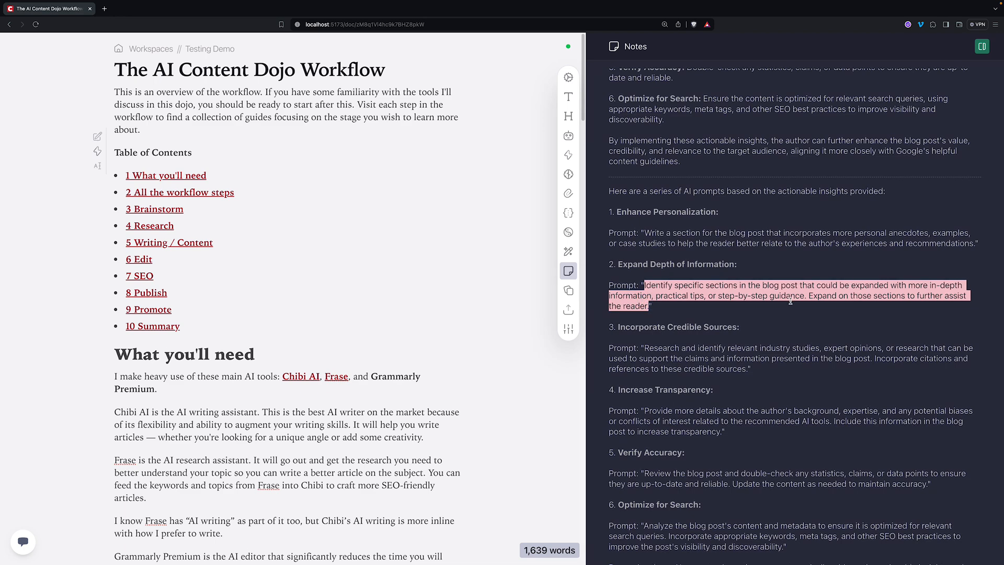
pyautogui.scroll(1, 766, 326)
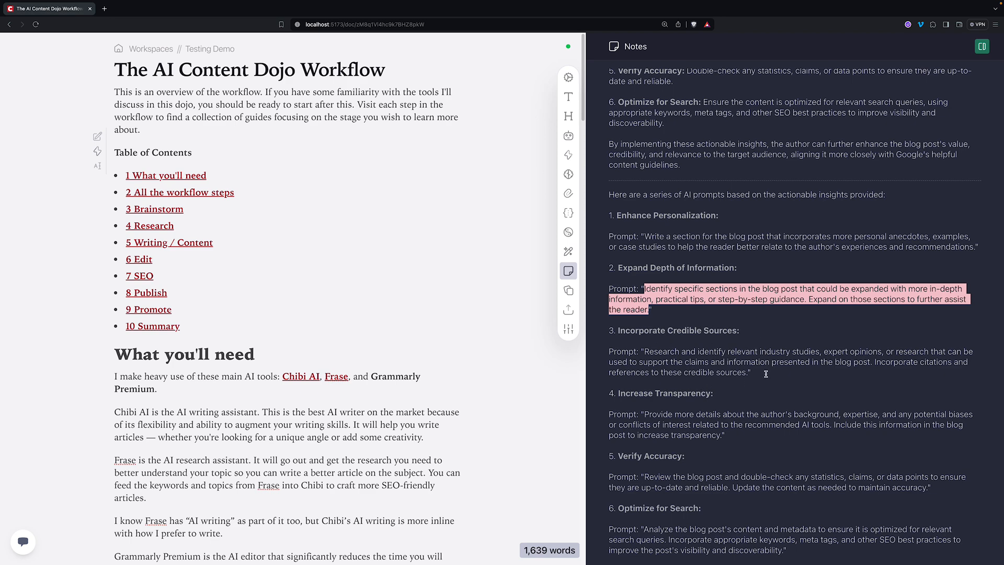
pyautogui.moveTo(751, 372); pyautogui.dragTo(608, 352)
pyautogui.scroll(3, 737, 293)
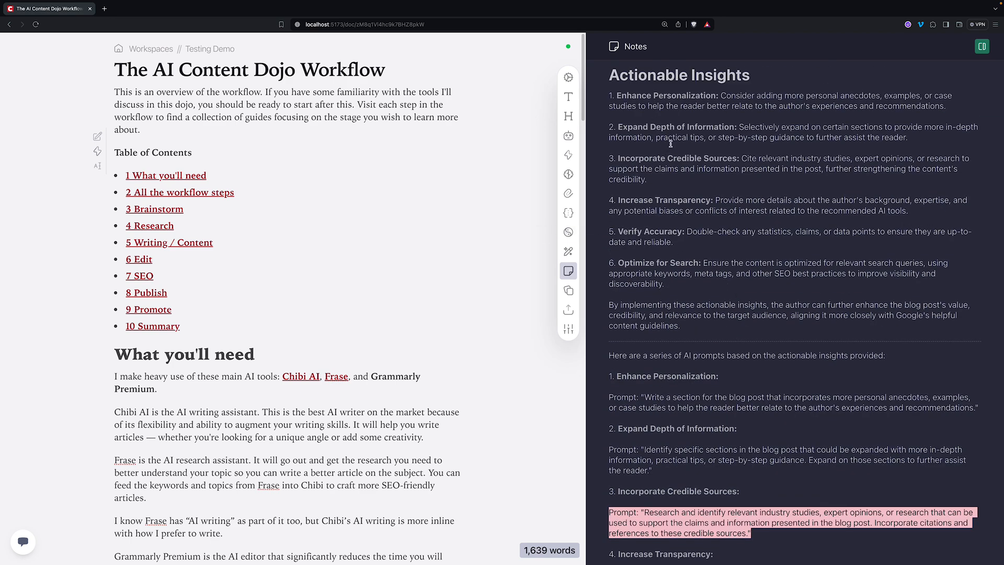
pyautogui.scroll(6, 669, 157)
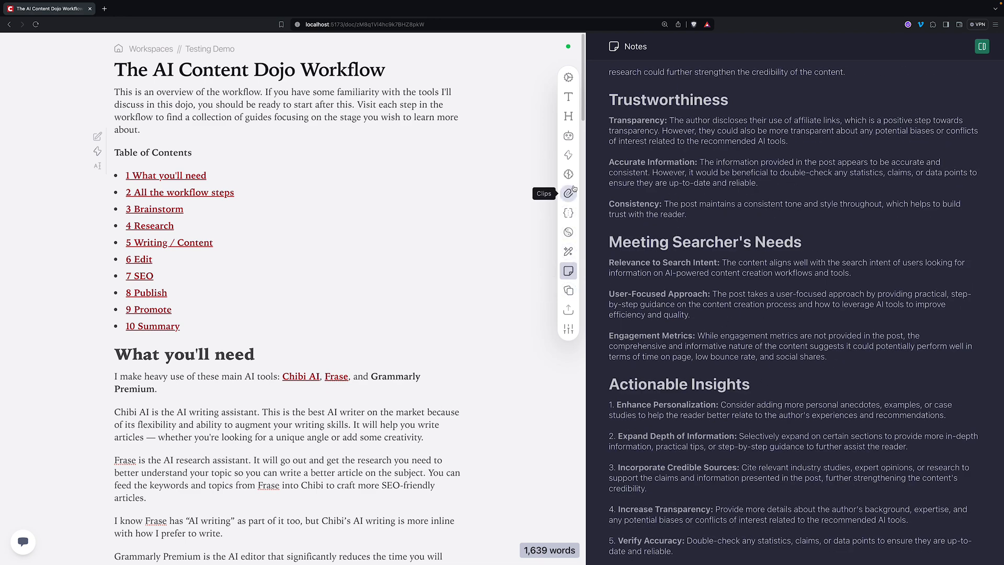
# - Return to the action's five tasks, then open and close the add-task picker without adding anything
pyautogui.click(568, 155)
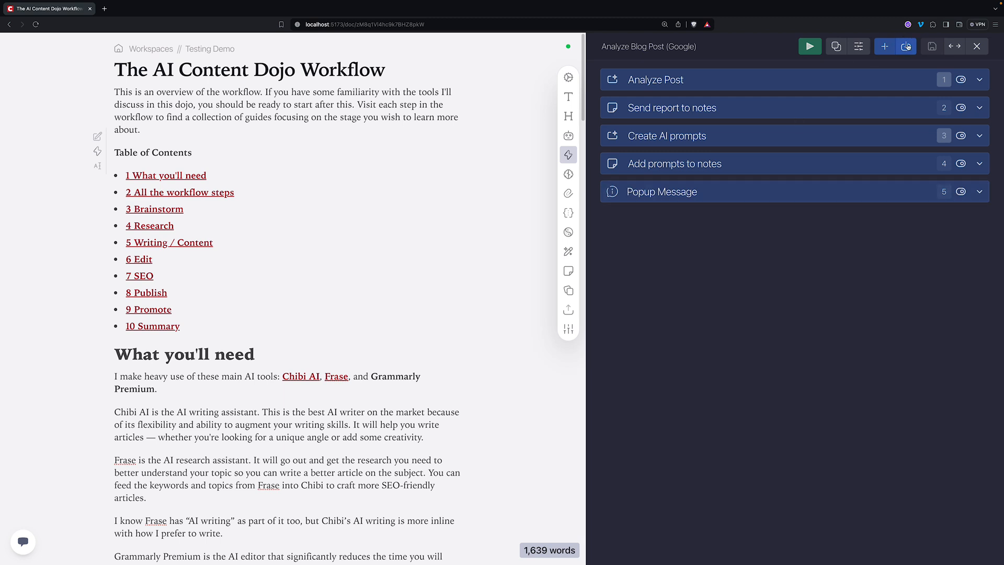
pyautogui.click(884, 46)
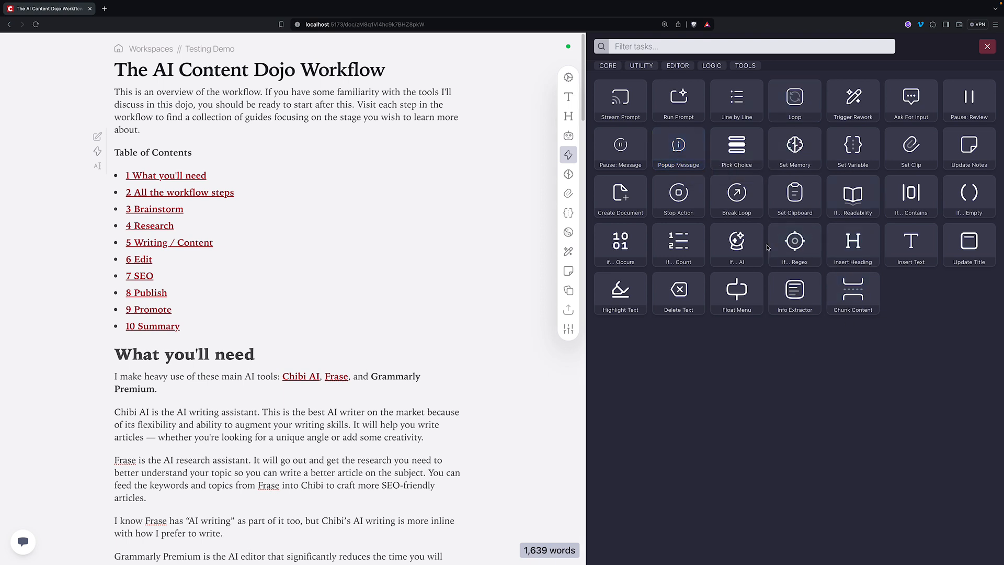
pyautogui.click(987, 47)
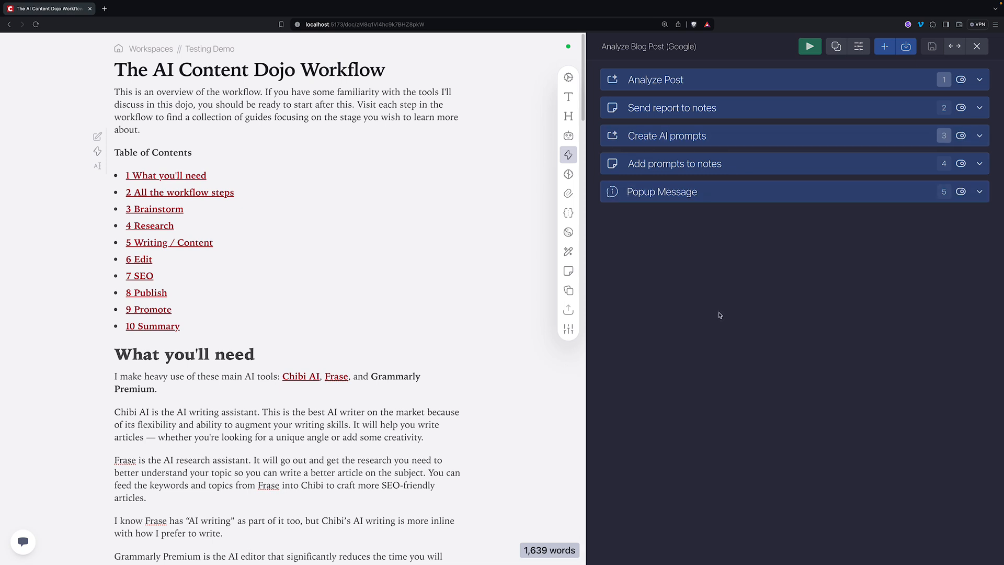
pyautogui.click(410, 244)
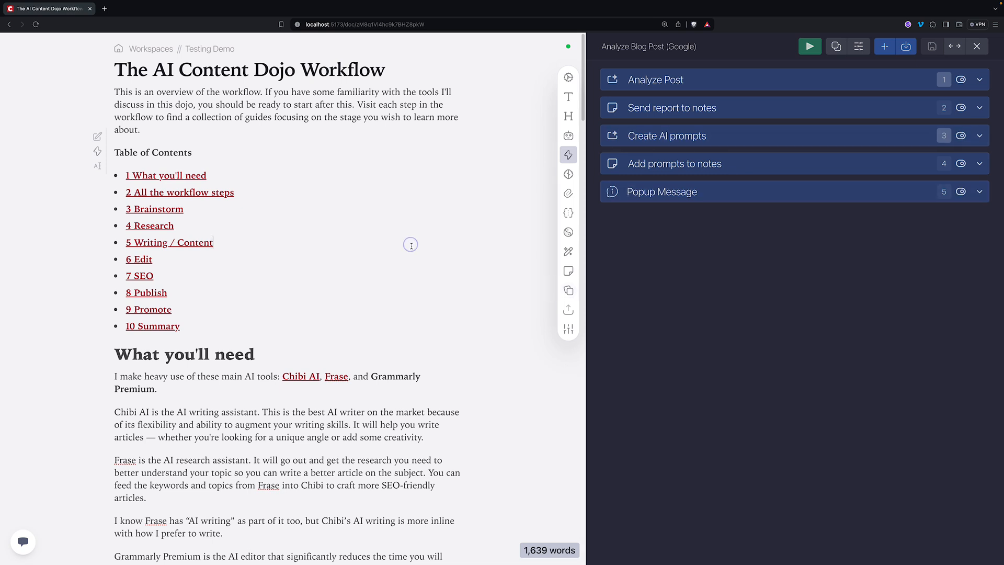